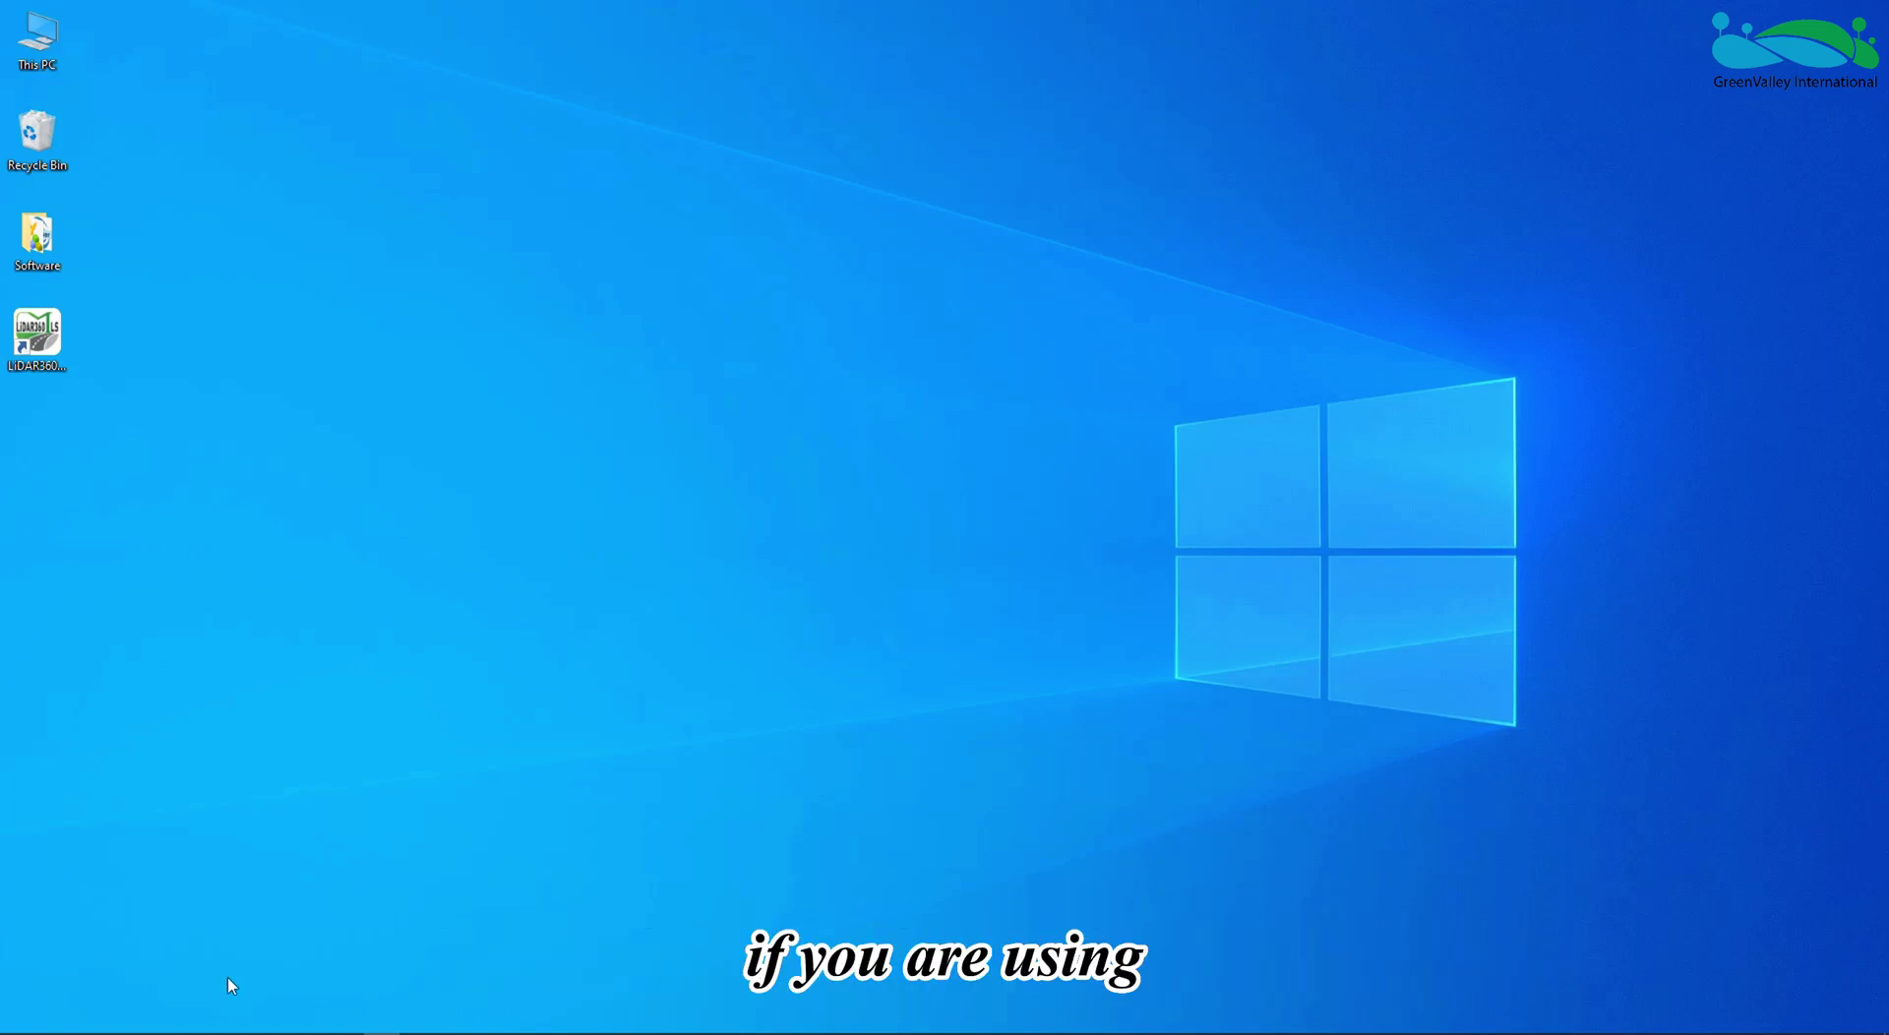
pyautogui.moveTo(379, 1031)
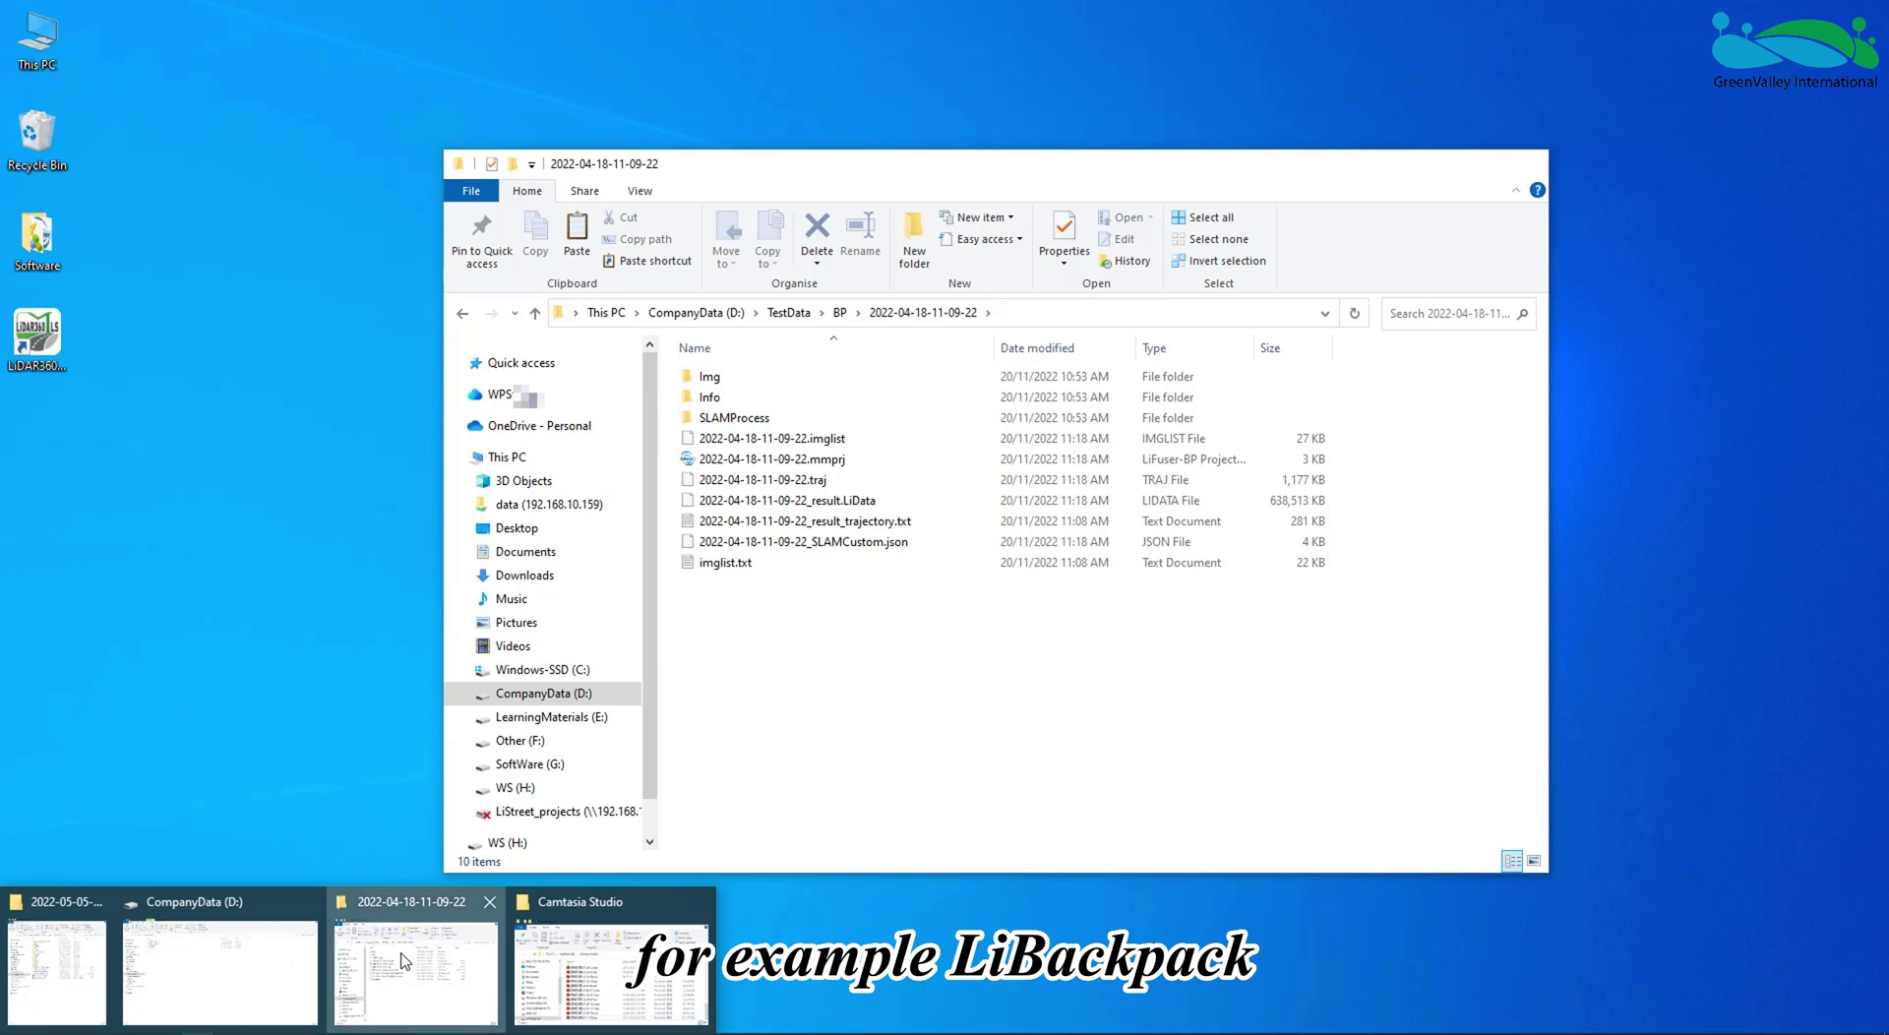
pyautogui.click(405, 962)
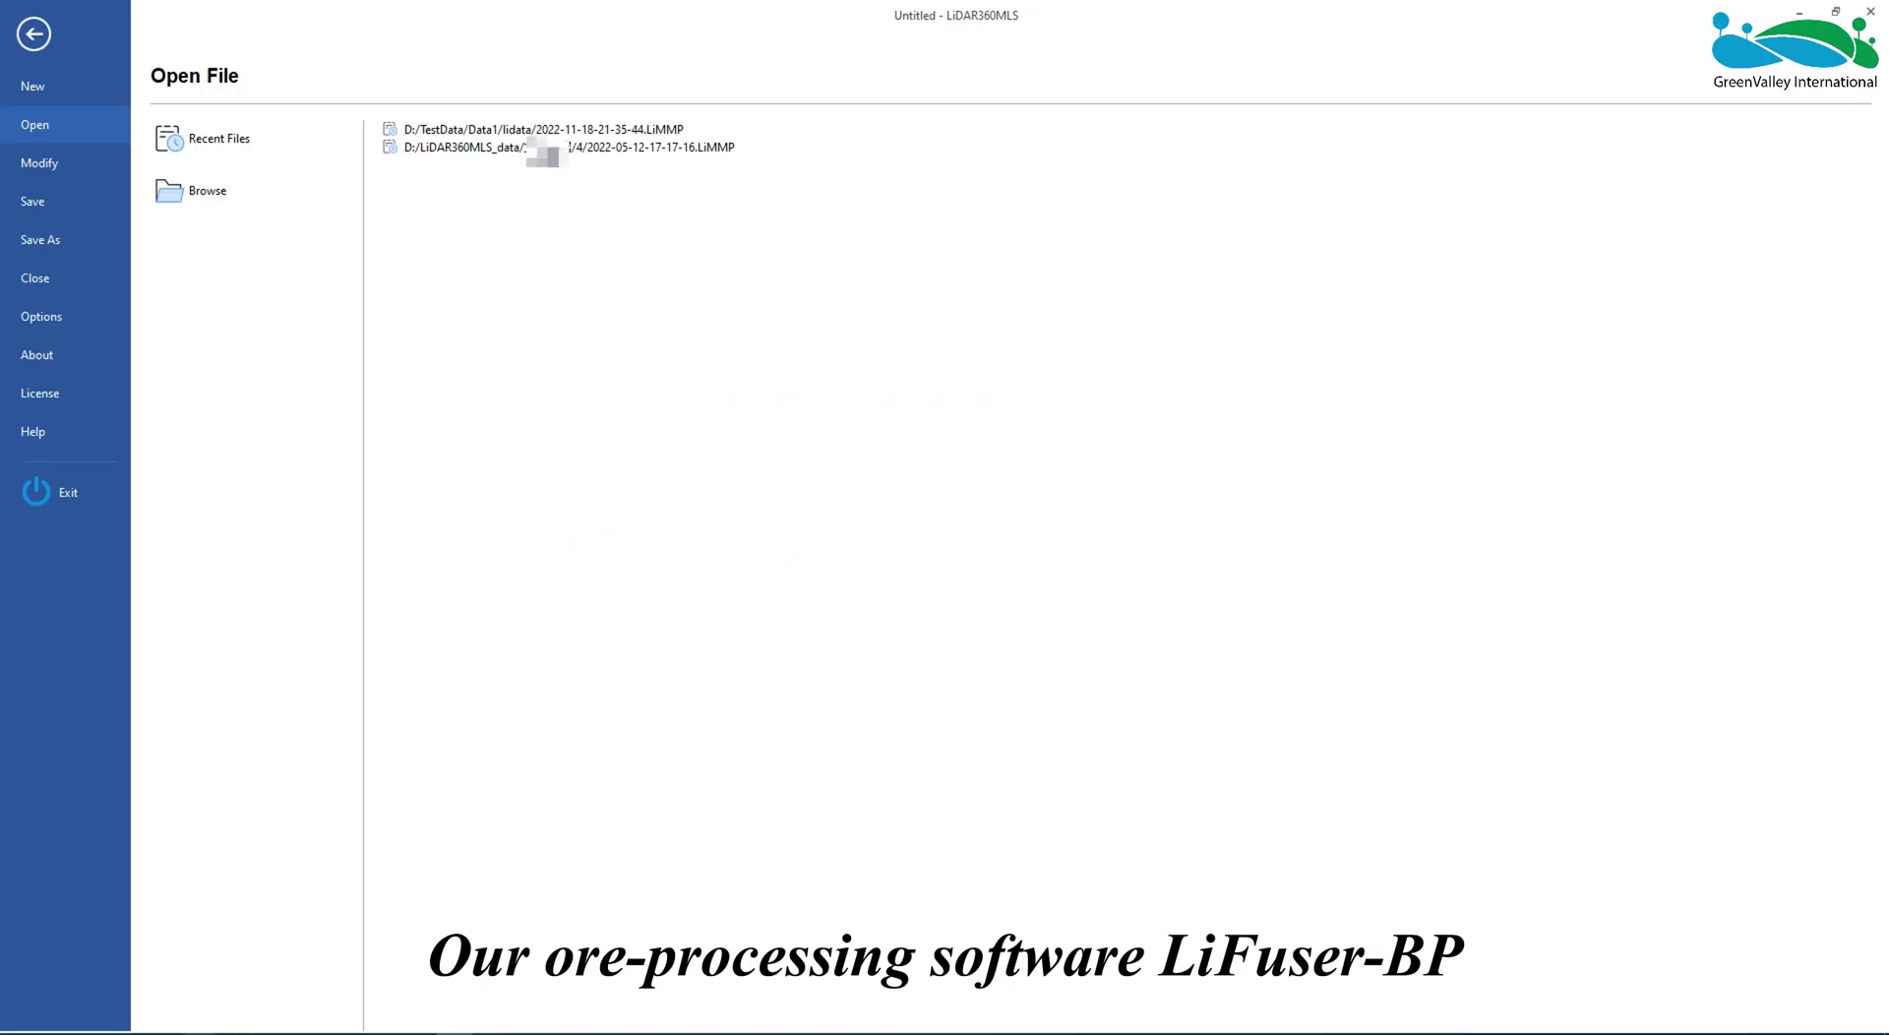
pyautogui.click(295, 1033)
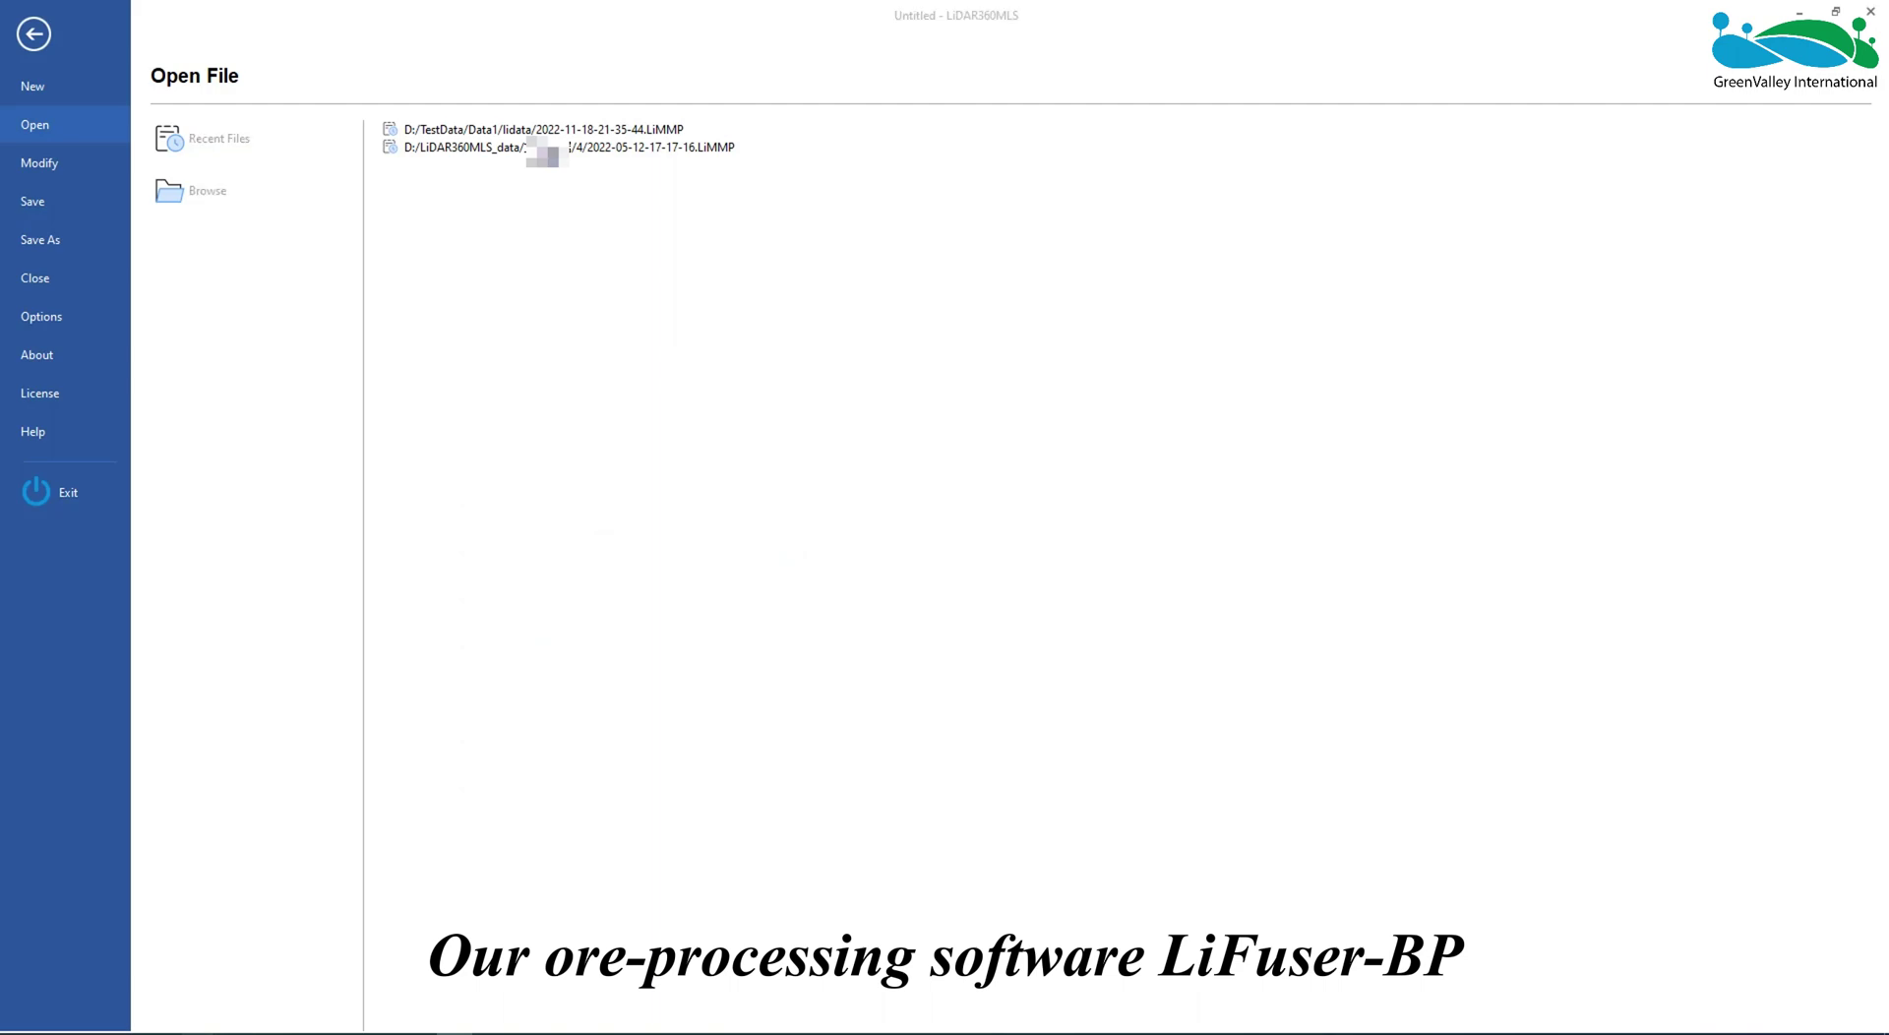
pyautogui.click(404, 971)
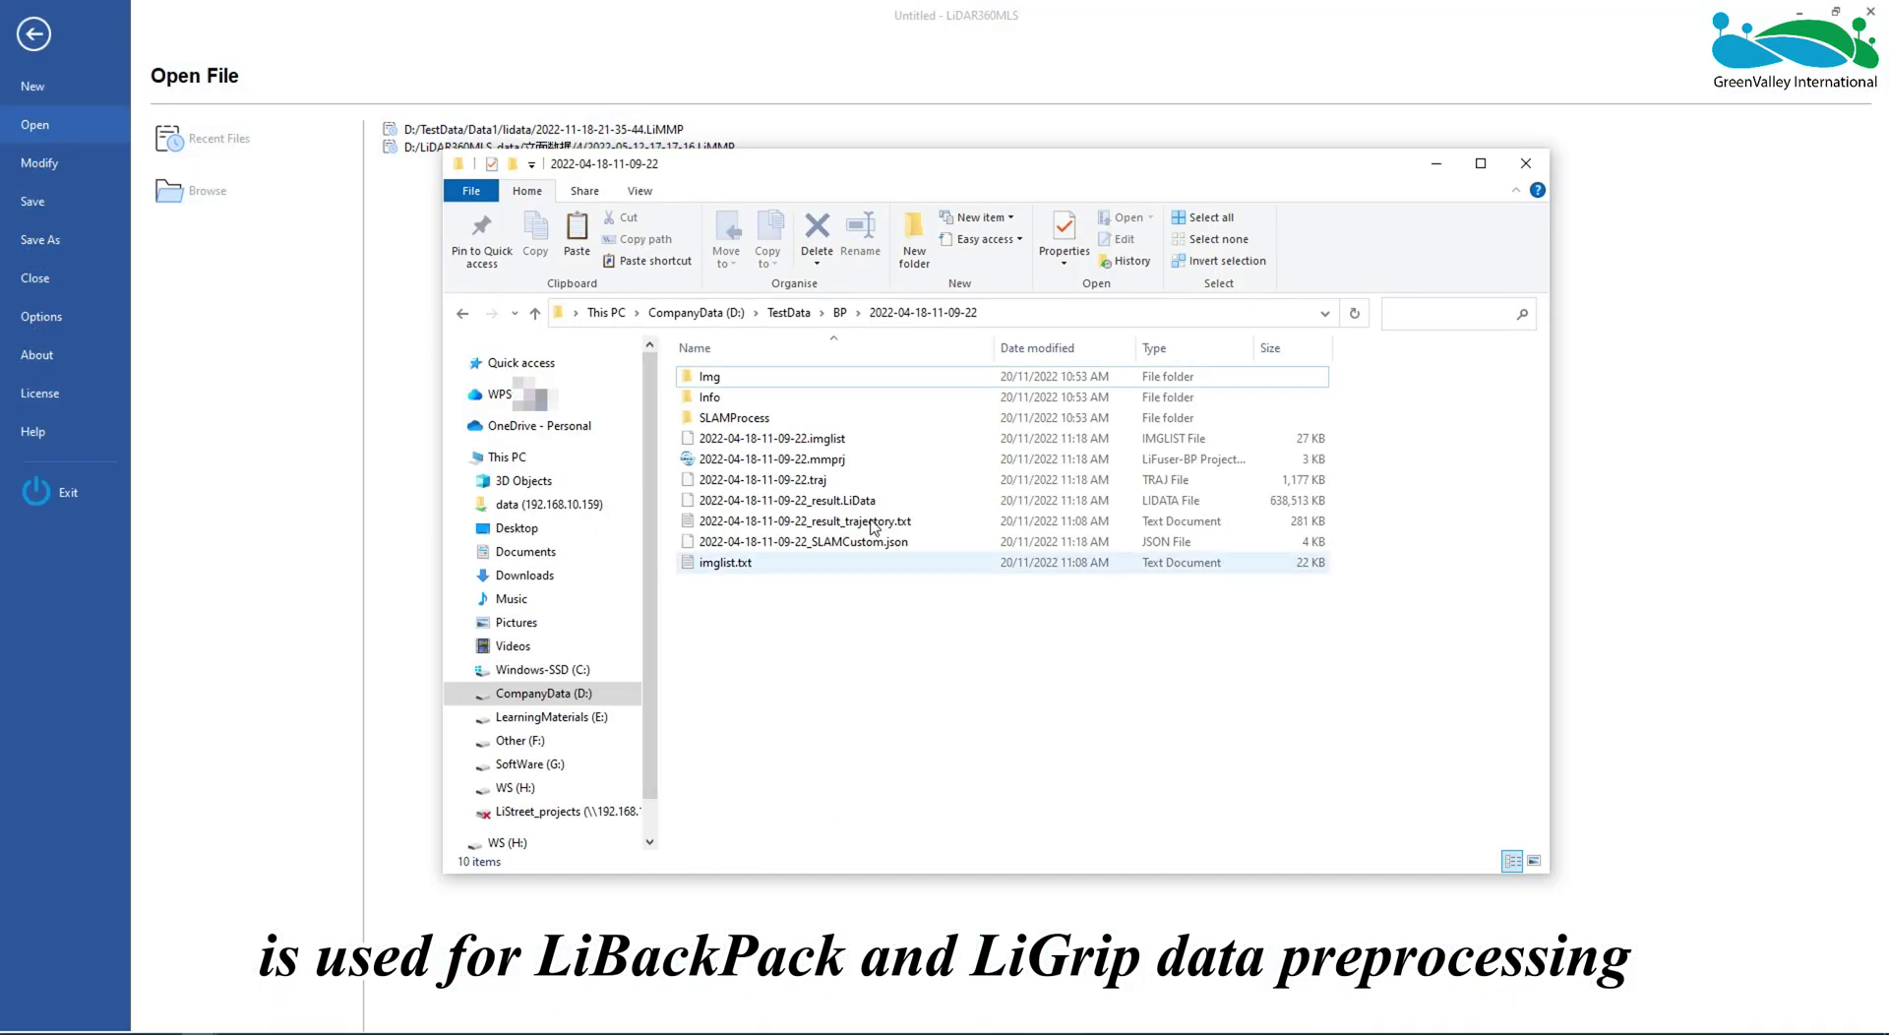
pyautogui.click(735, 461)
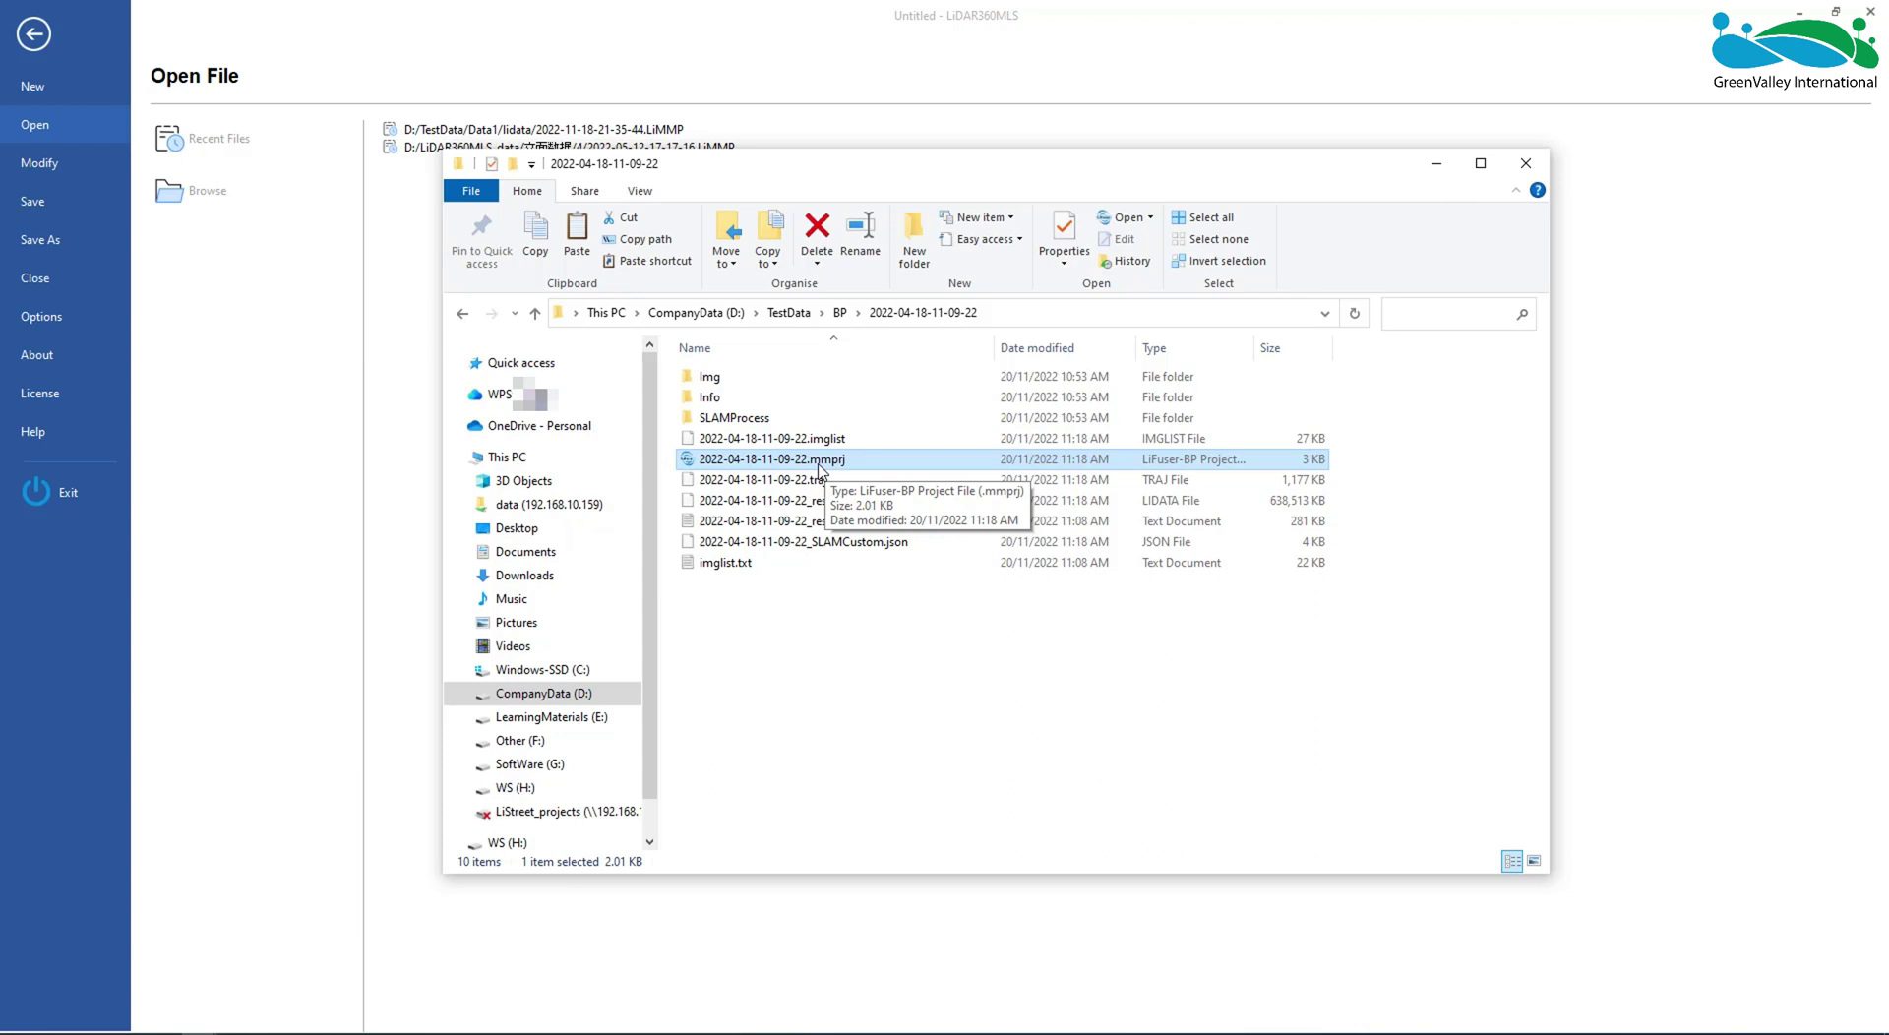
pyautogui.press('Escape')
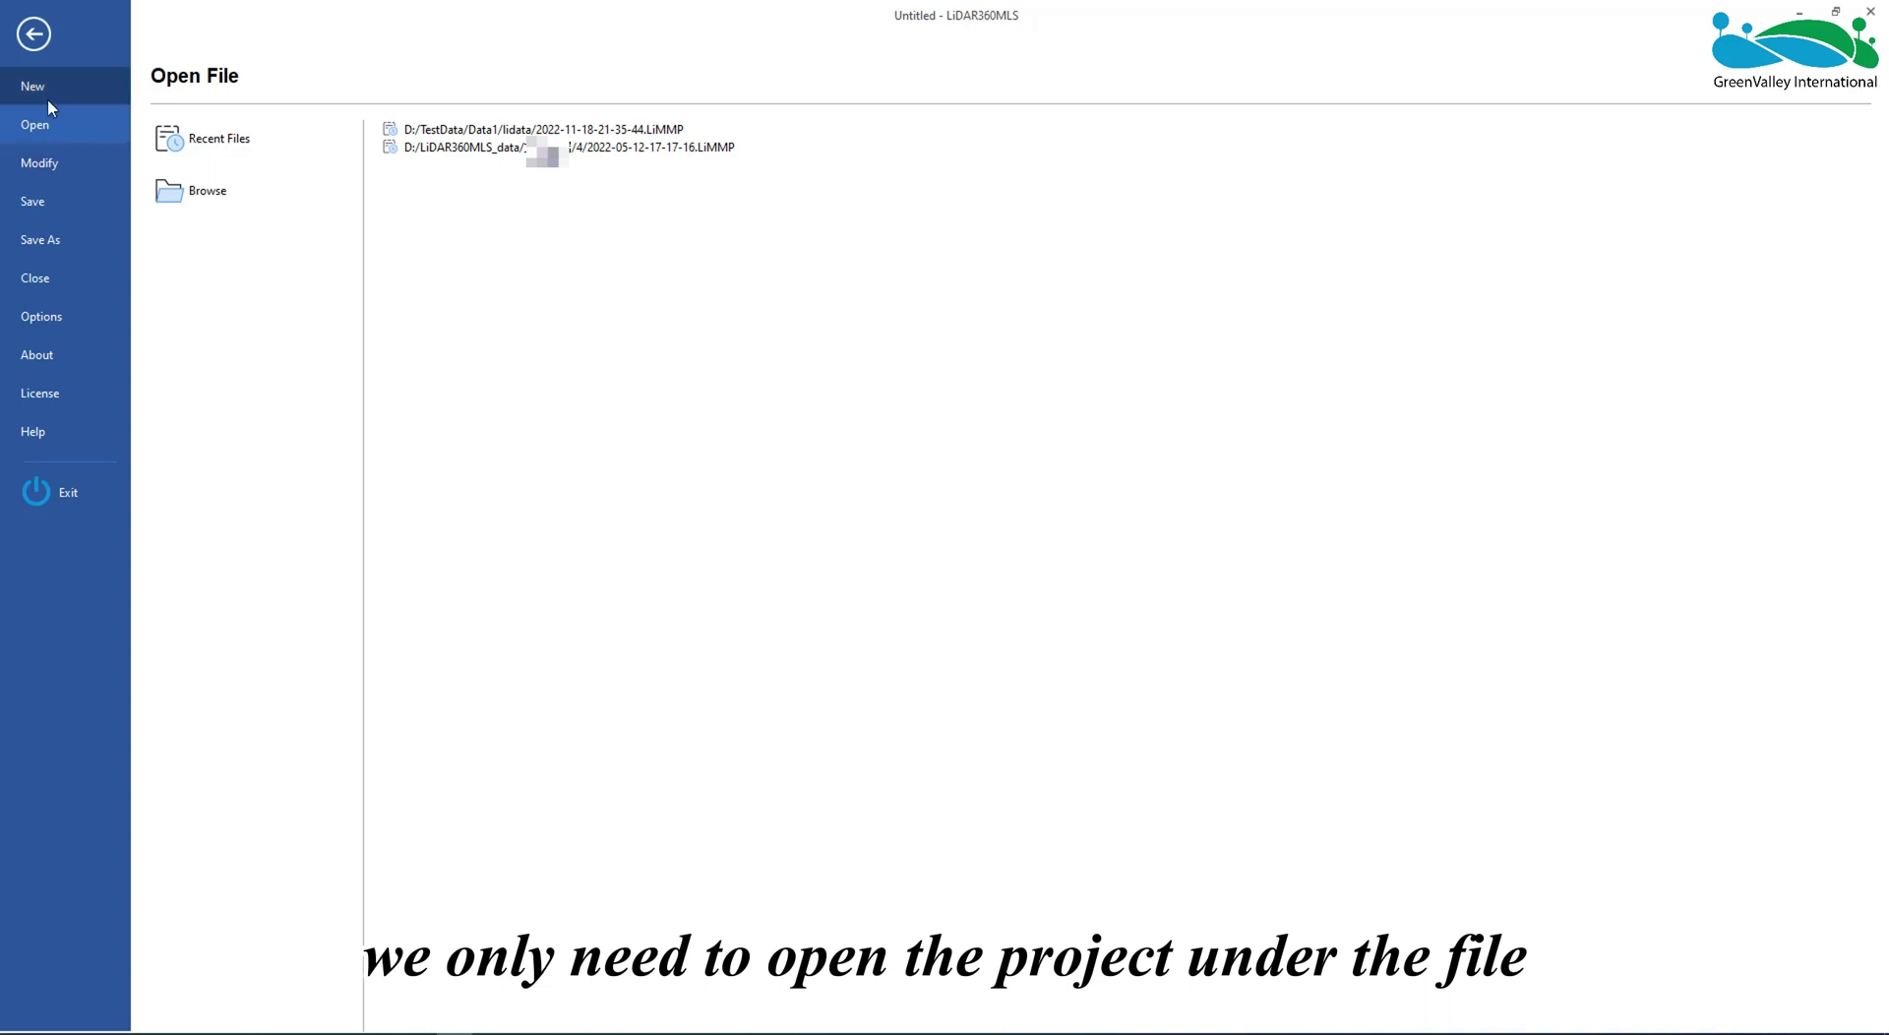
pyautogui.click(258, 190)
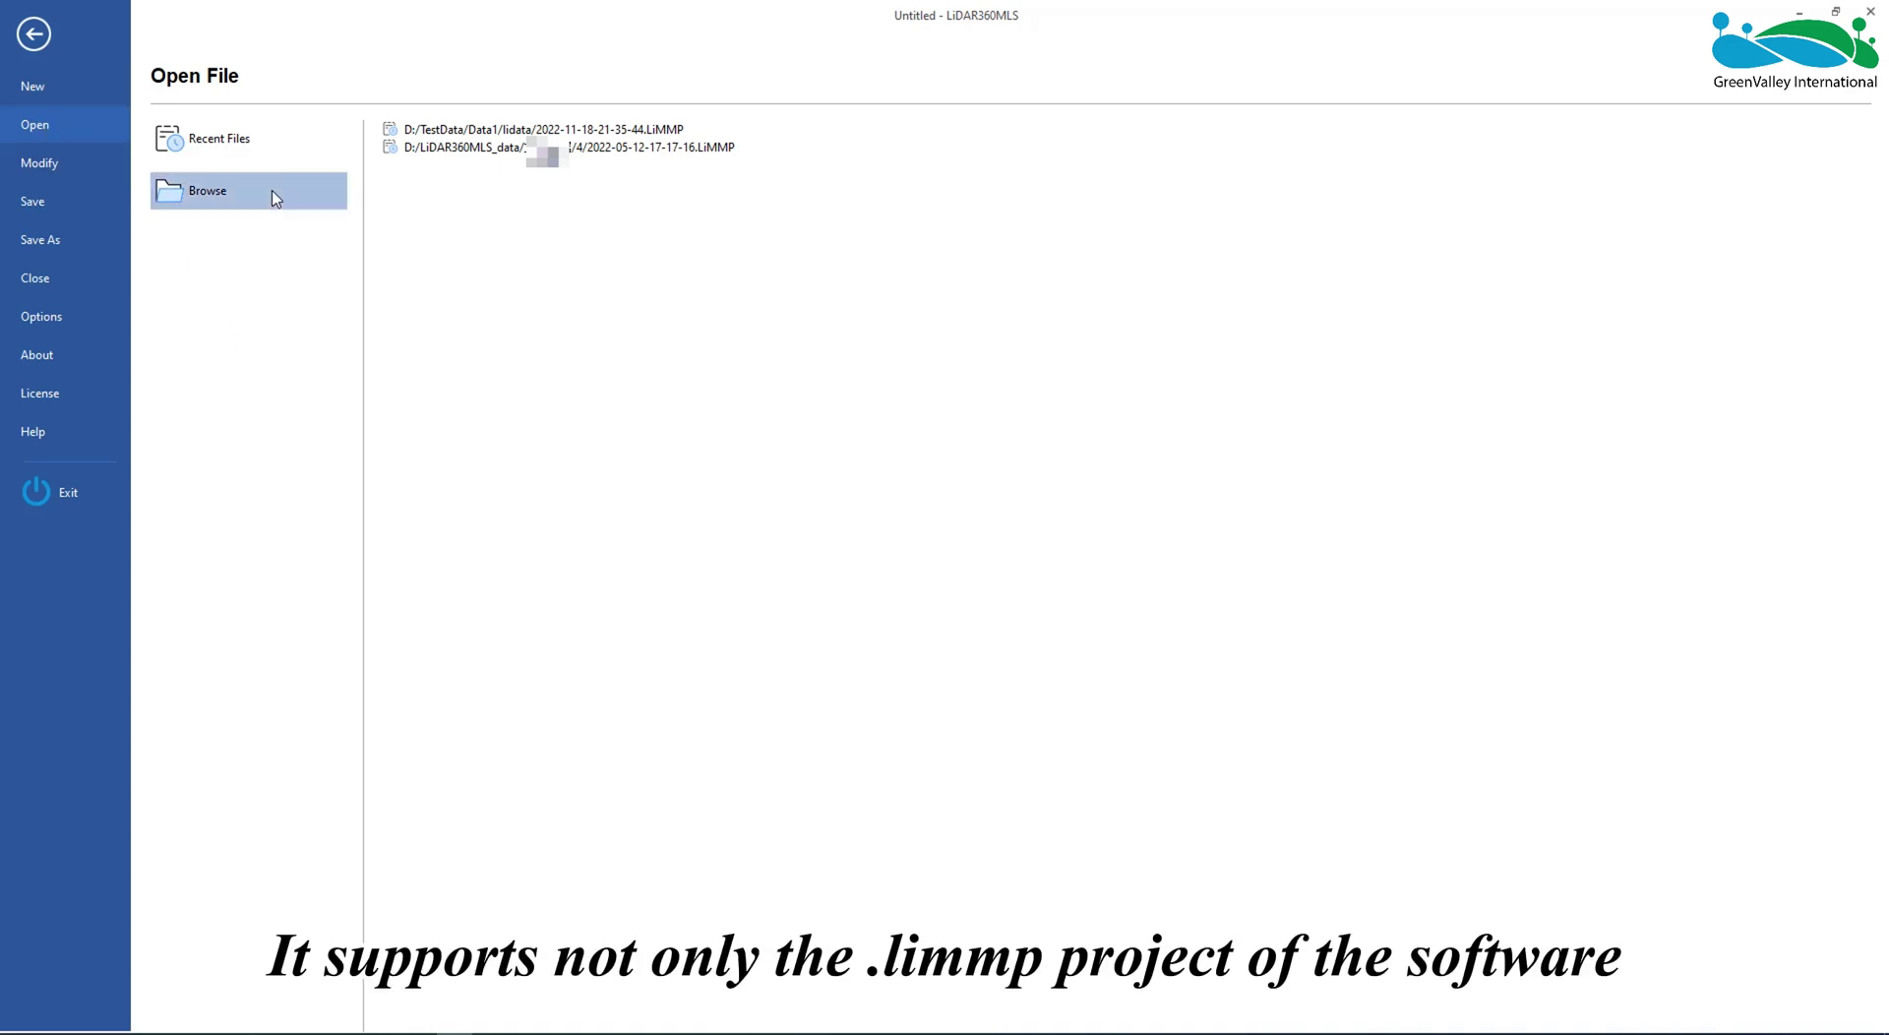
pyautogui.hotkey('alt', 'Up')
pyautogui.hotkey('alt', 'Up')
pyautogui.click(988, 646)
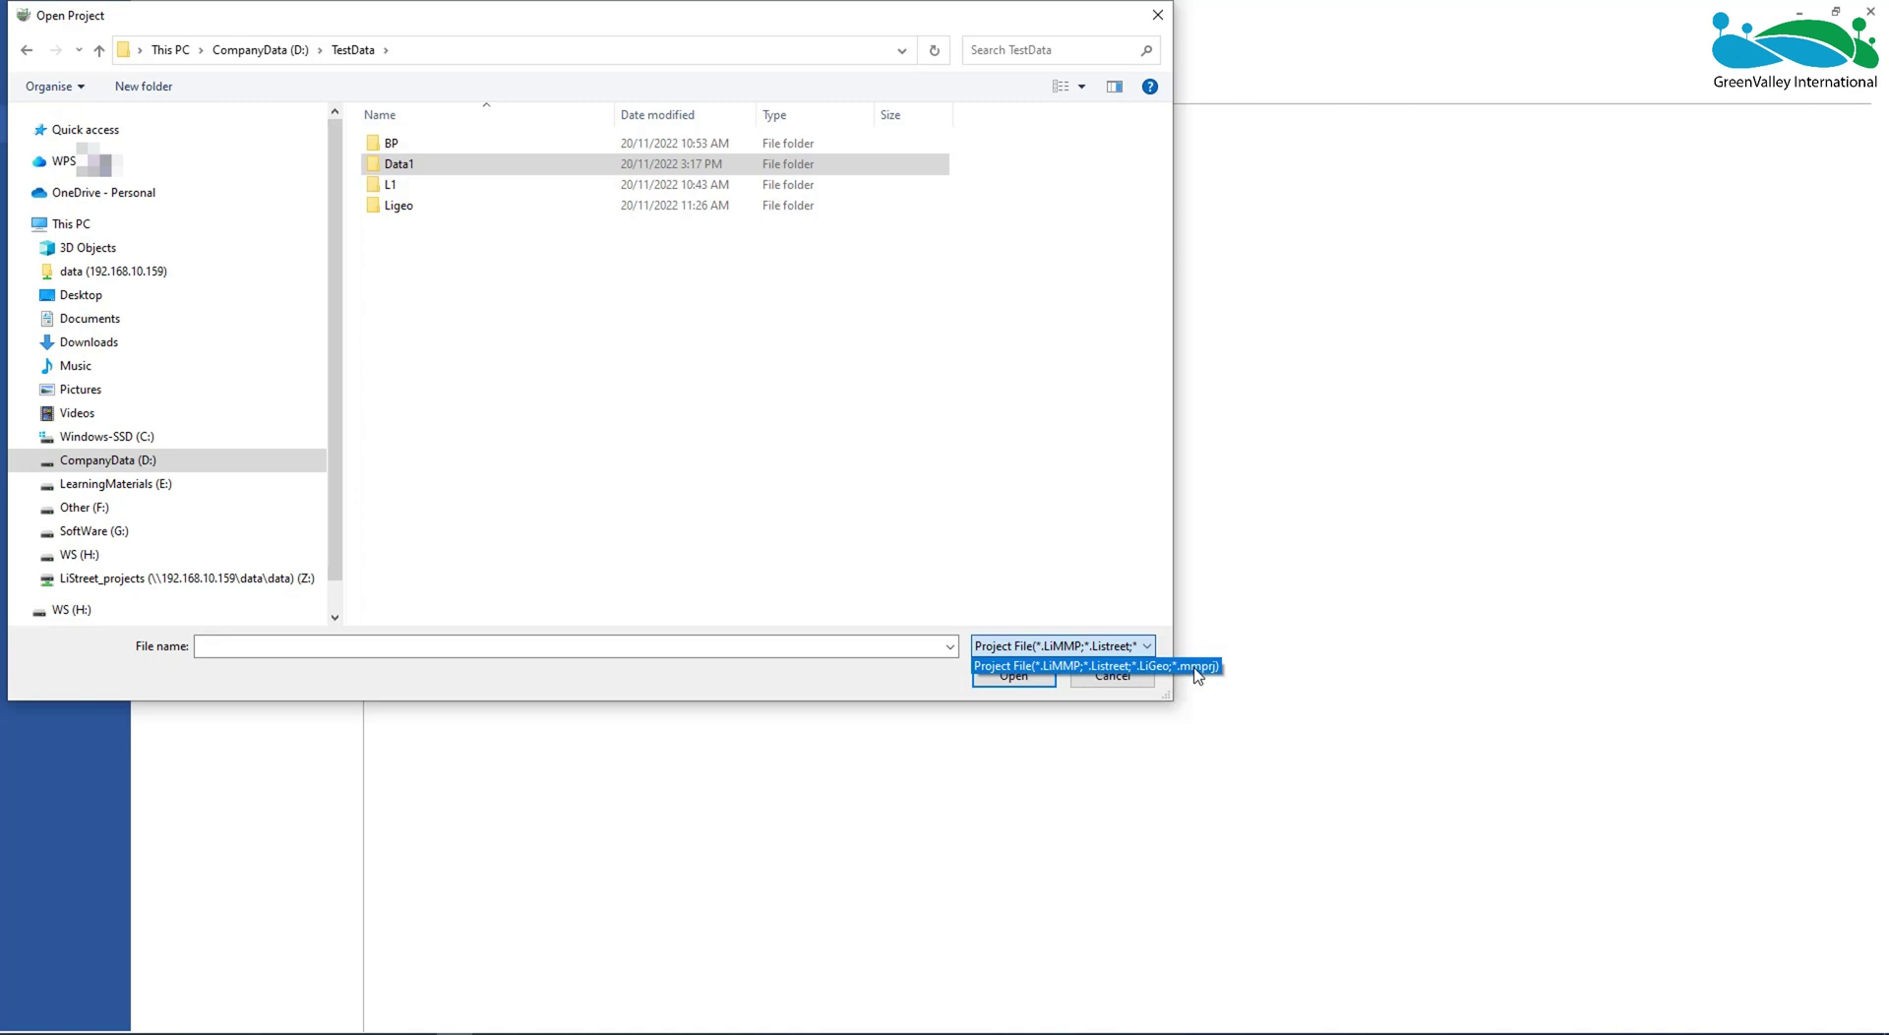
pyautogui.click(380, 148)
pyautogui.doubleClick(412, 145)
pyautogui.doubleClick(414, 146)
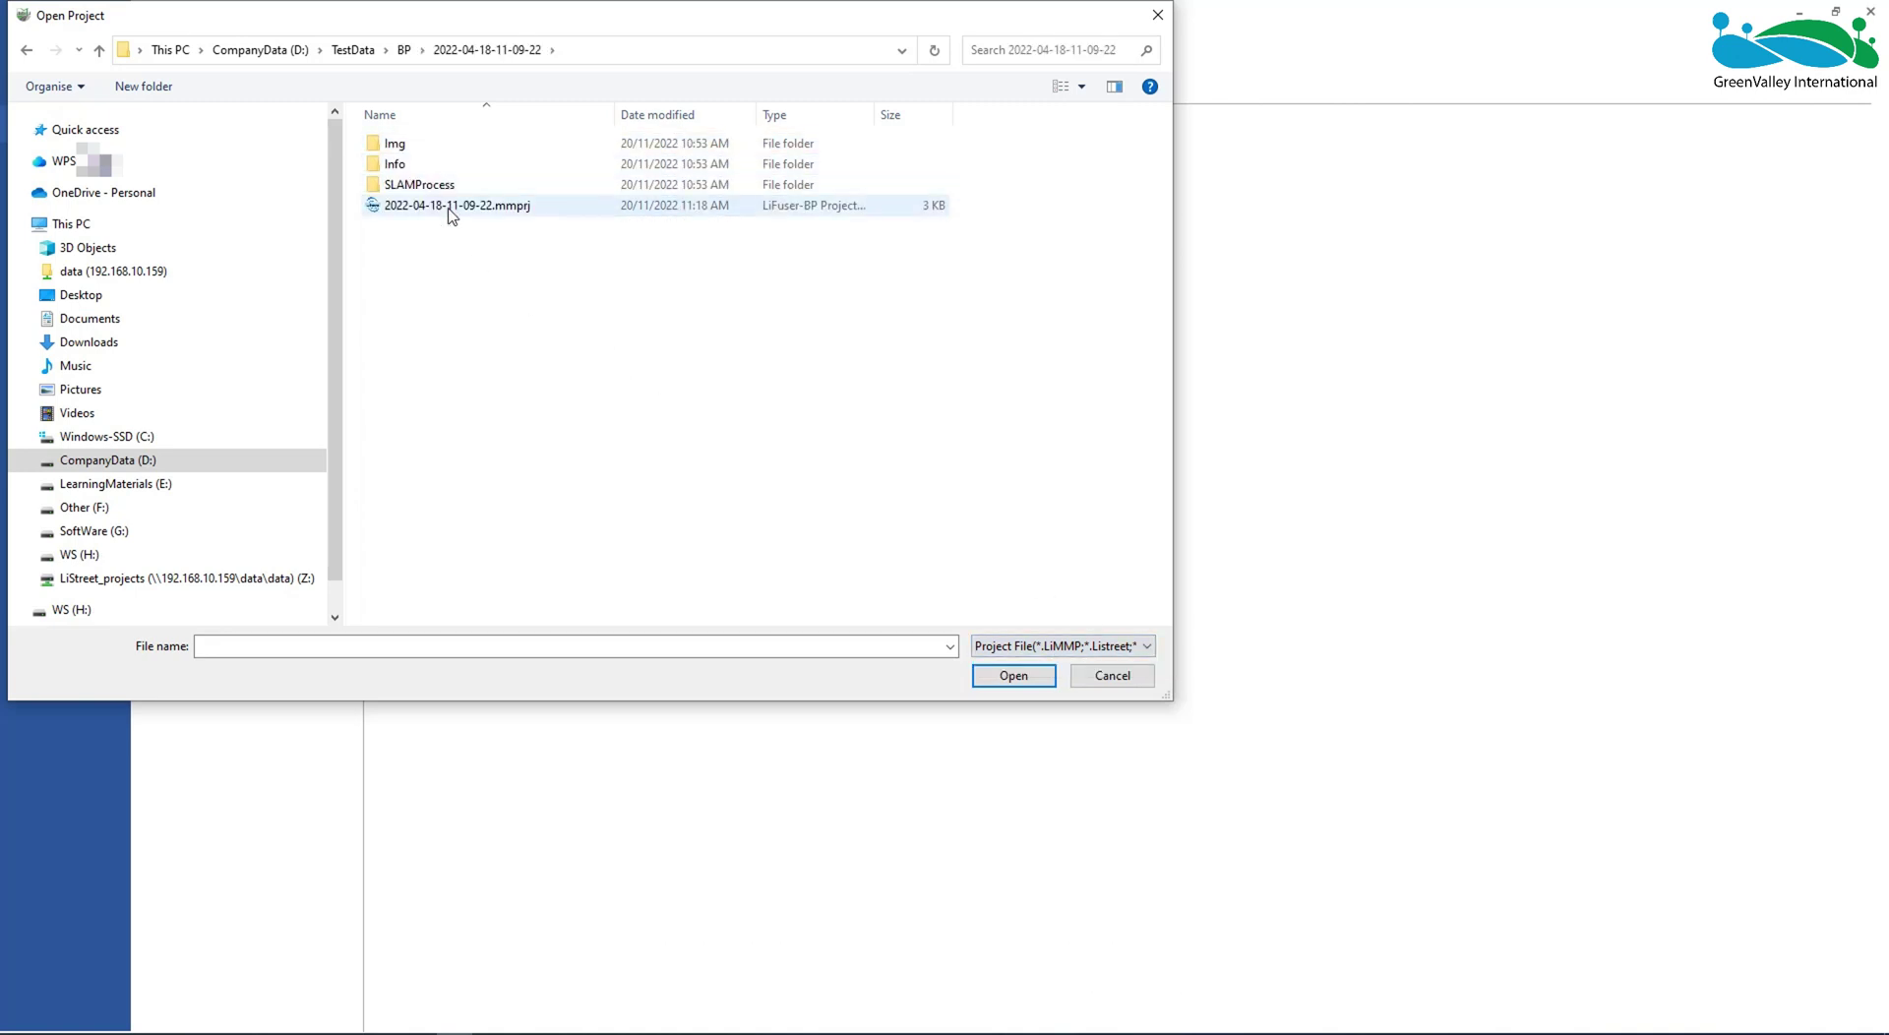
pyautogui.click(446, 205)
pyautogui.click(1027, 678)
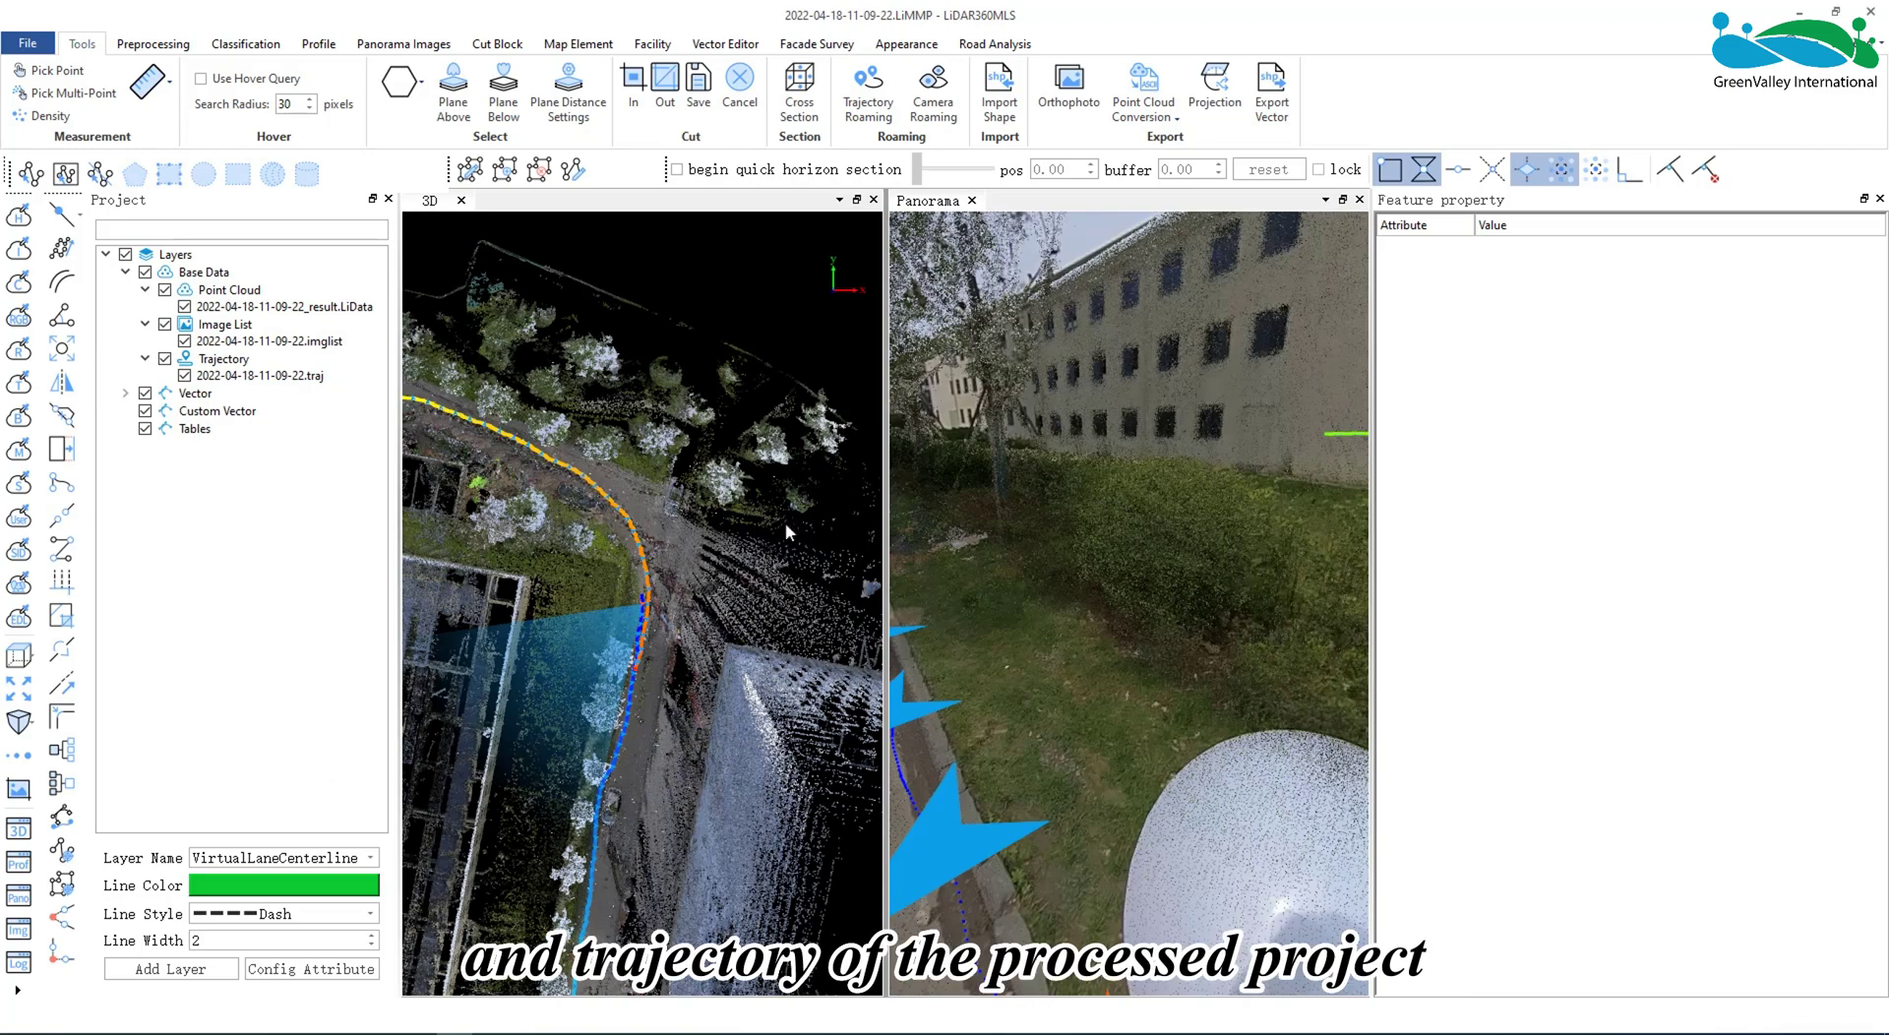
# - Select the image list and .traj trajectory layers, then bring up the project's data folder
pyautogui.click(268, 340)
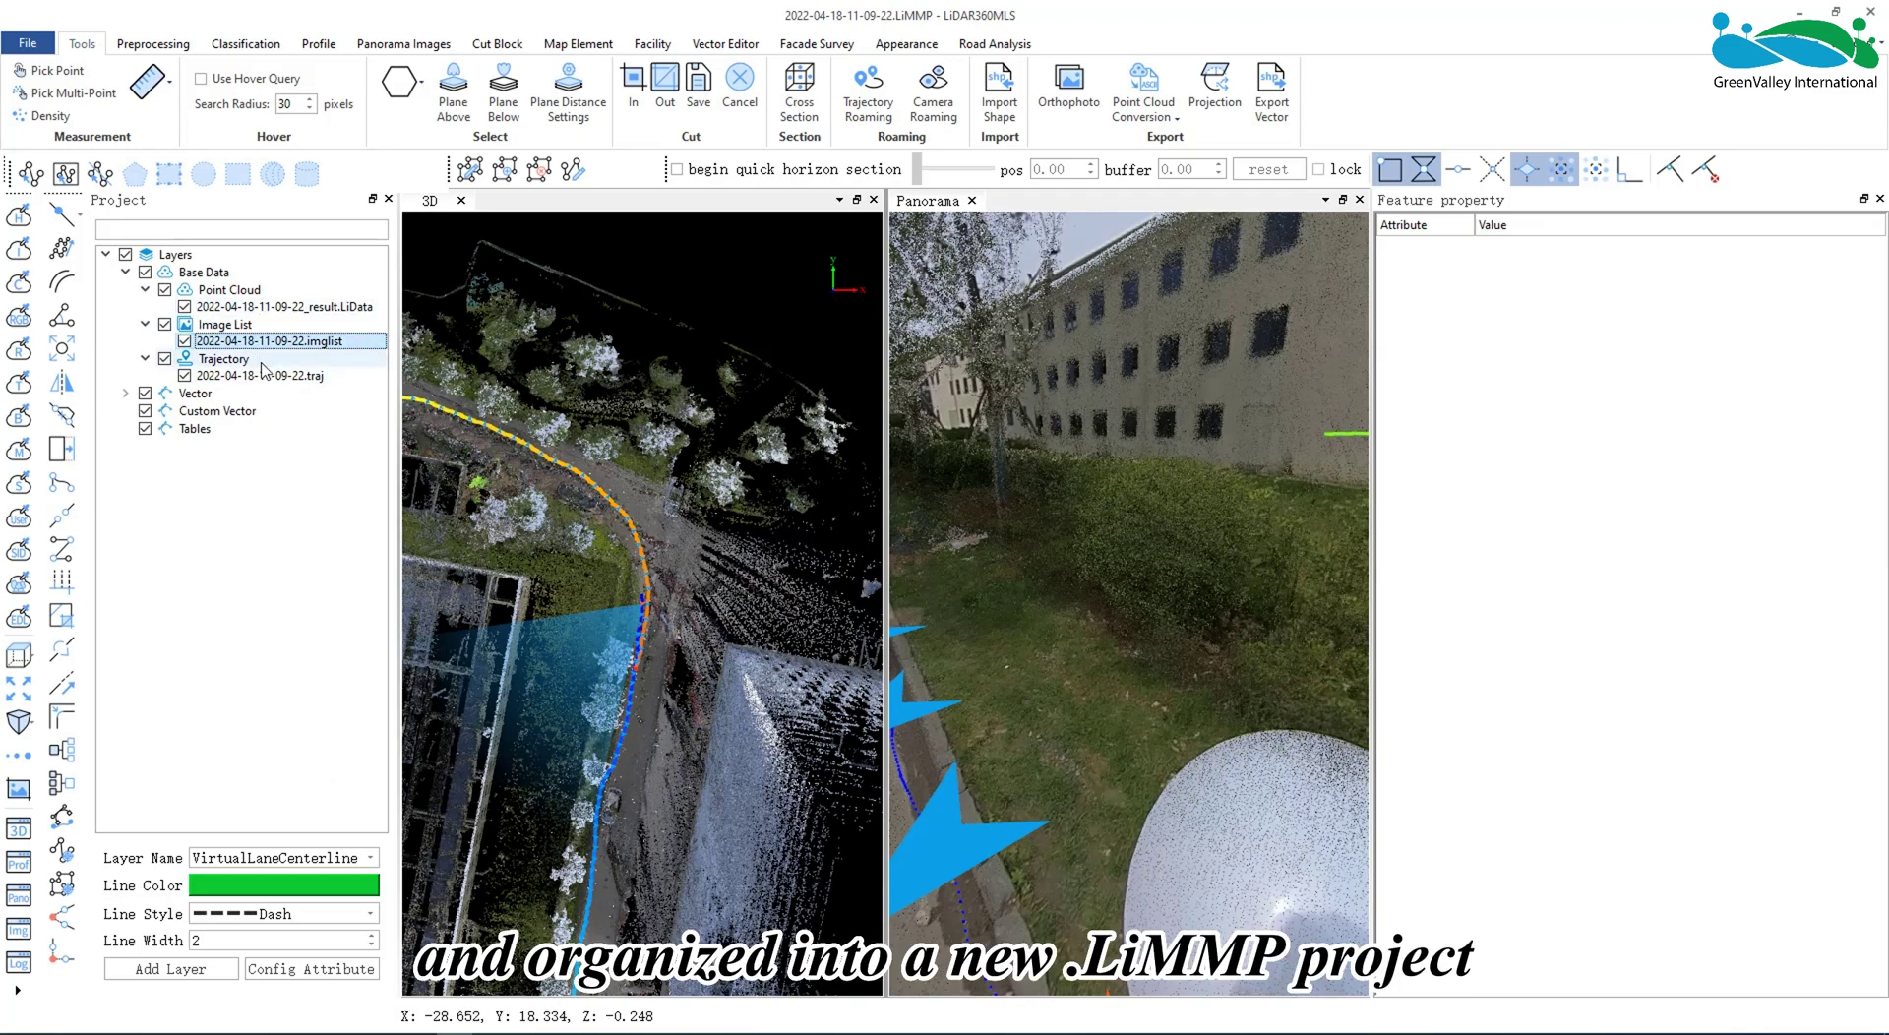
pyautogui.click(263, 374)
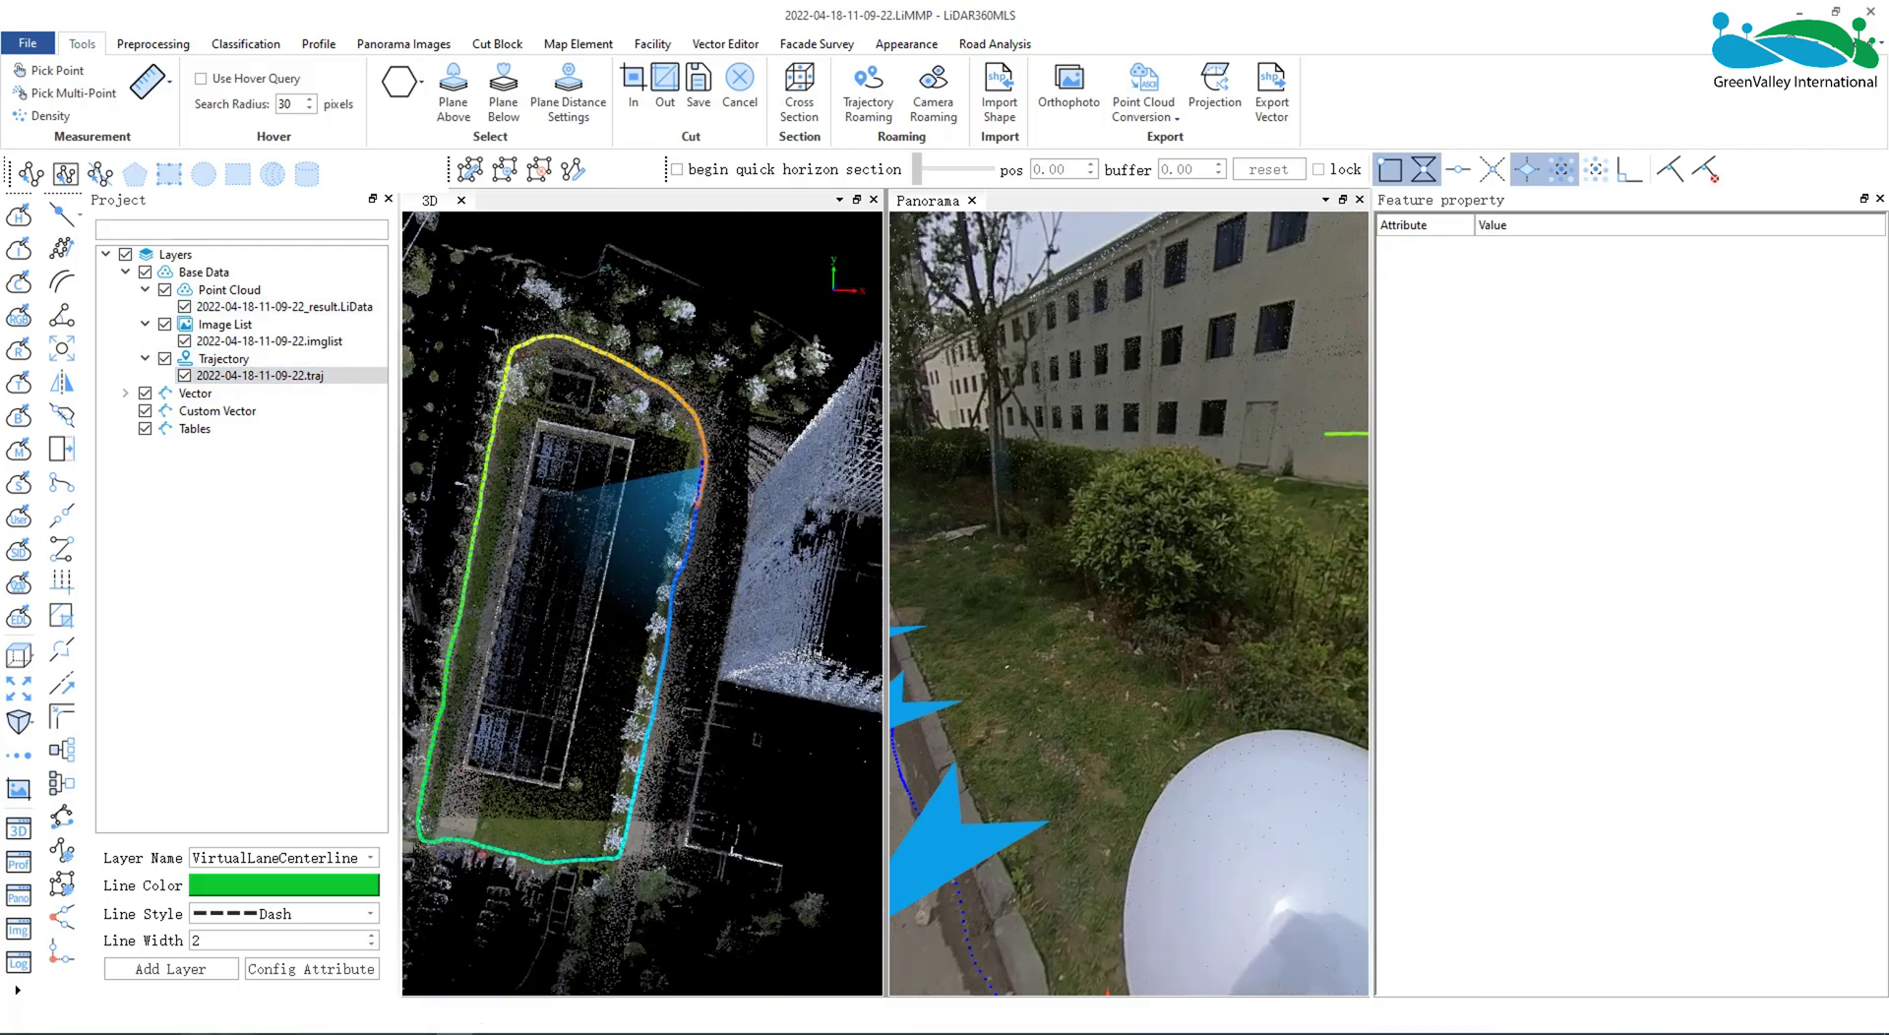
pyautogui.click(434, 926)
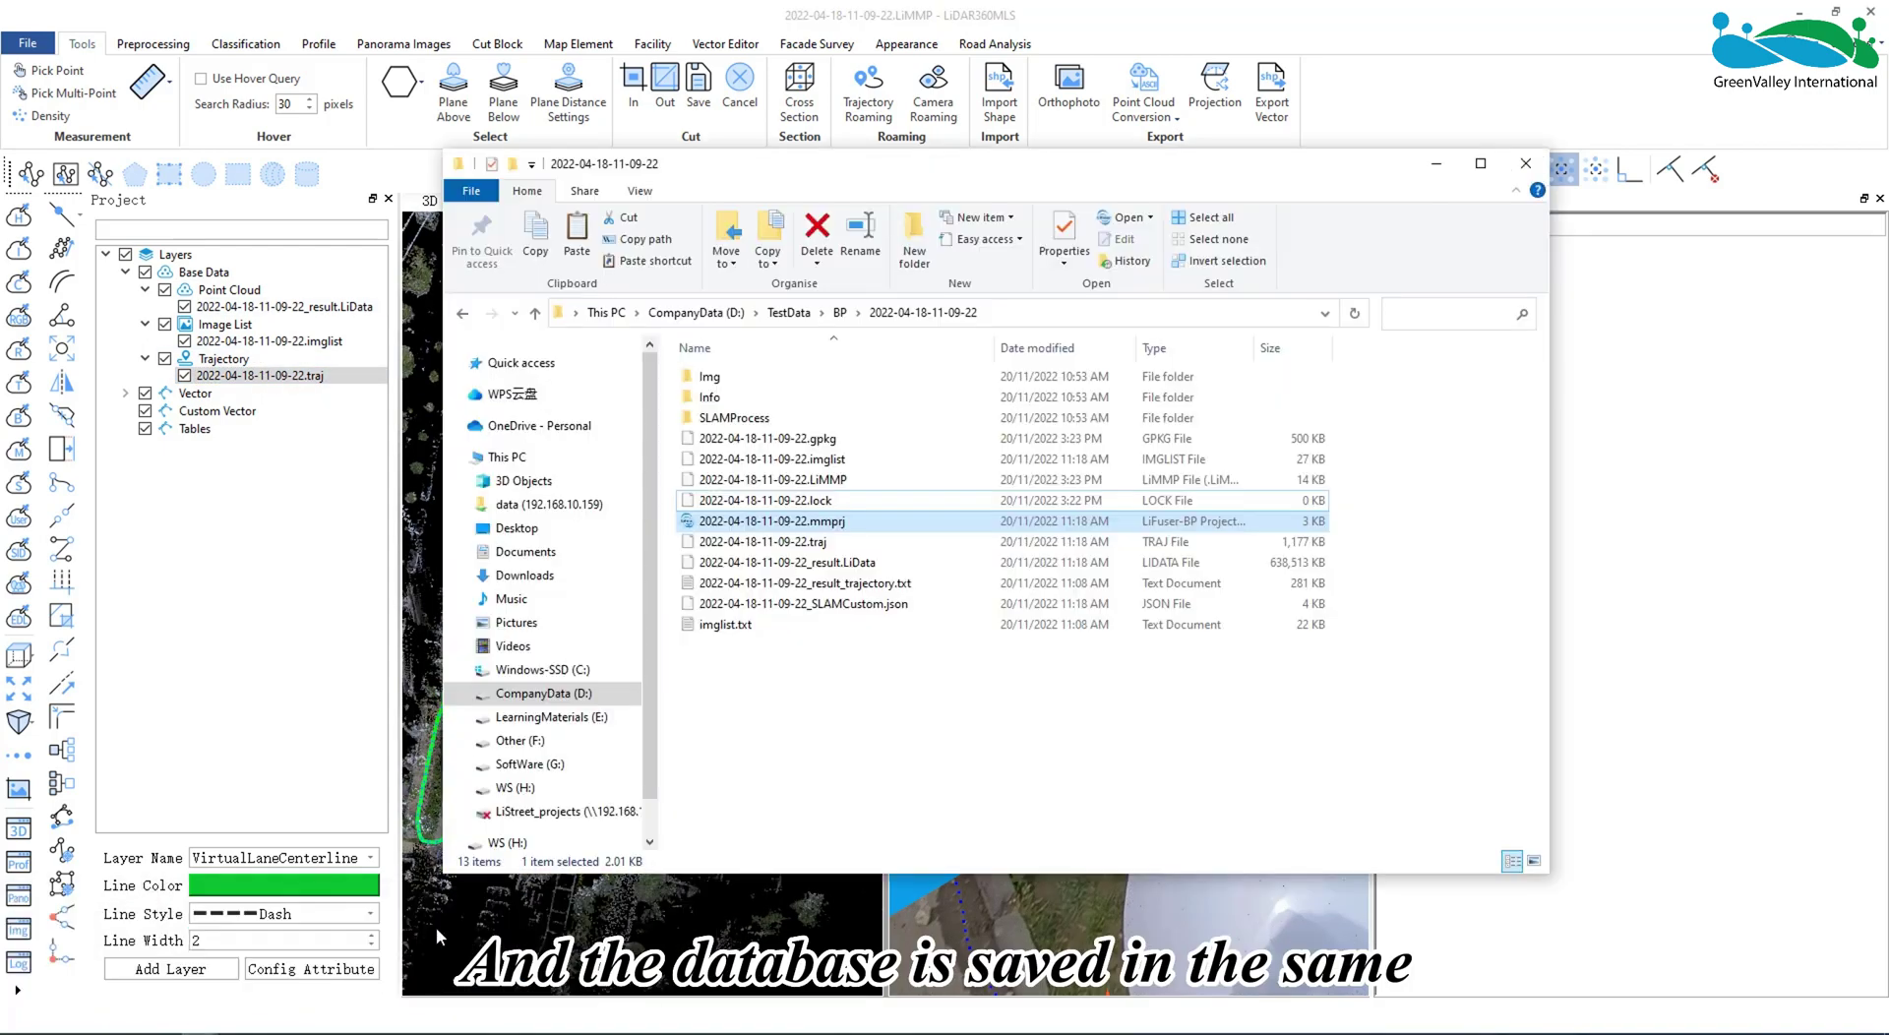
pyautogui.click(818, 483)
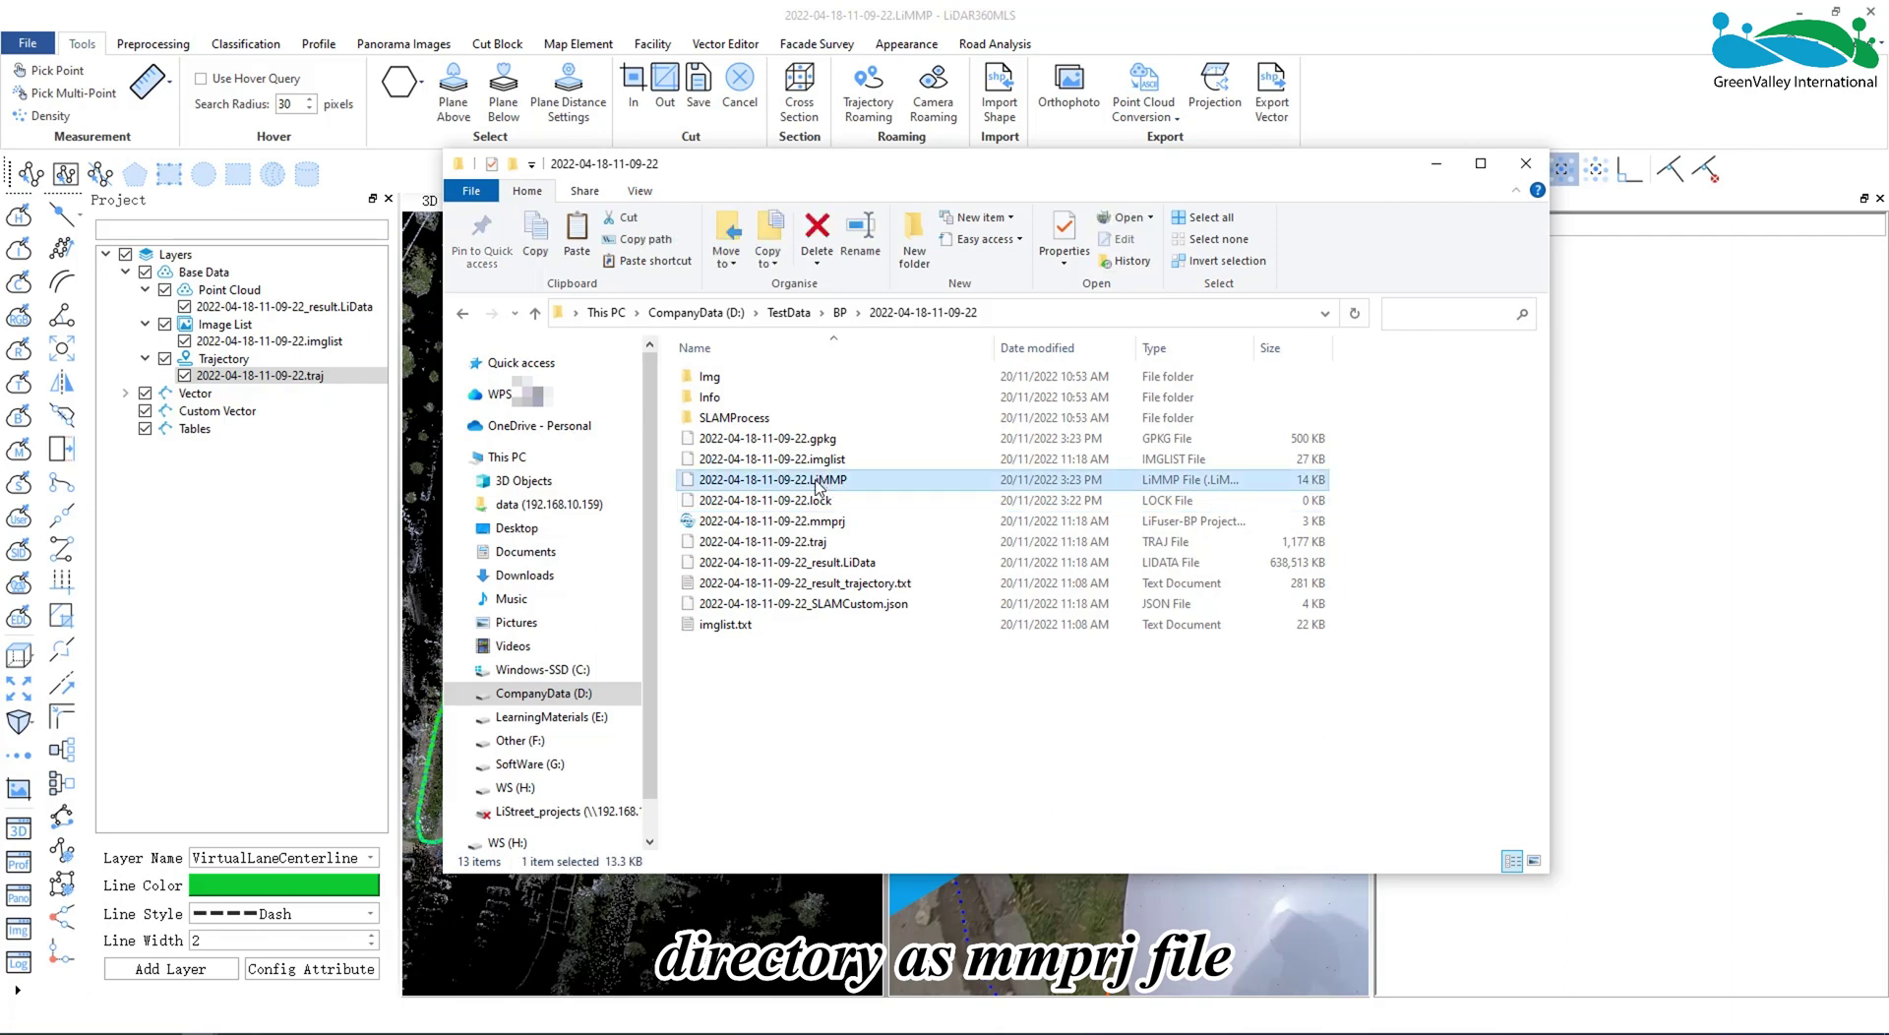
pyautogui.click(835, 440)
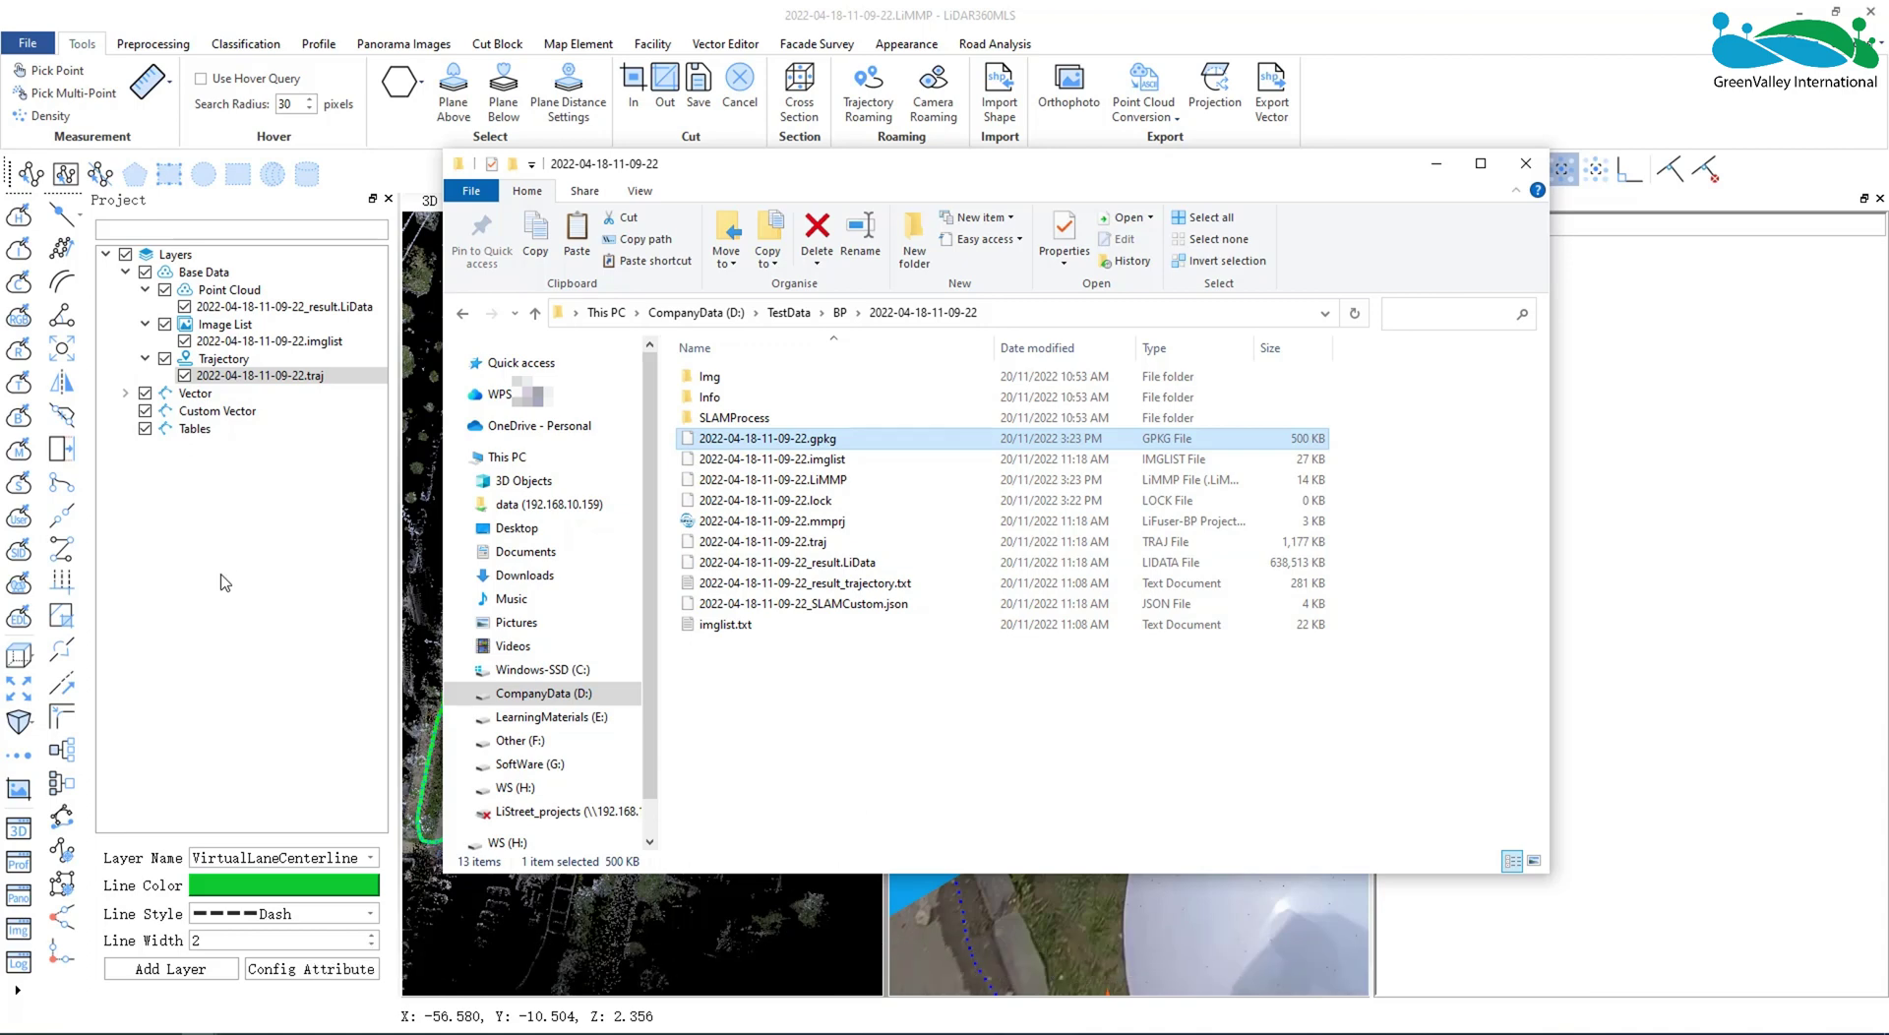
pyautogui.click(808, 482)
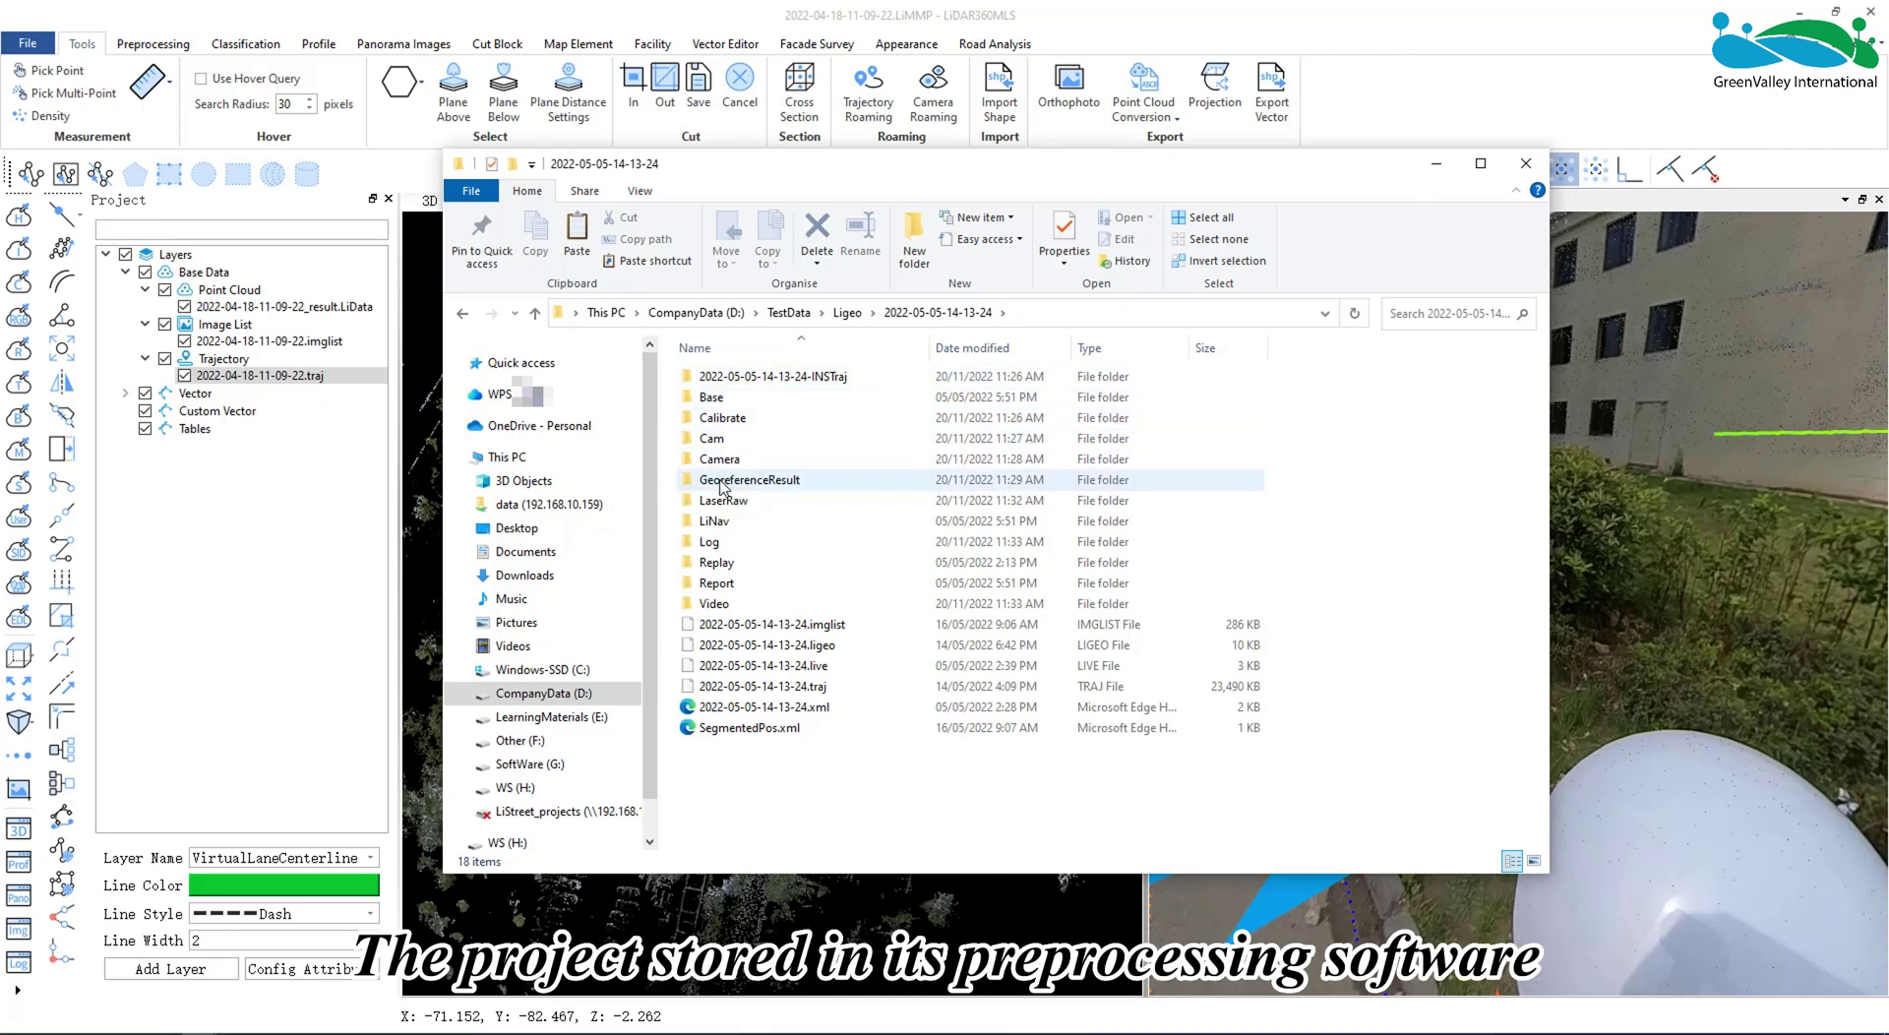
pyautogui.click(826, 648)
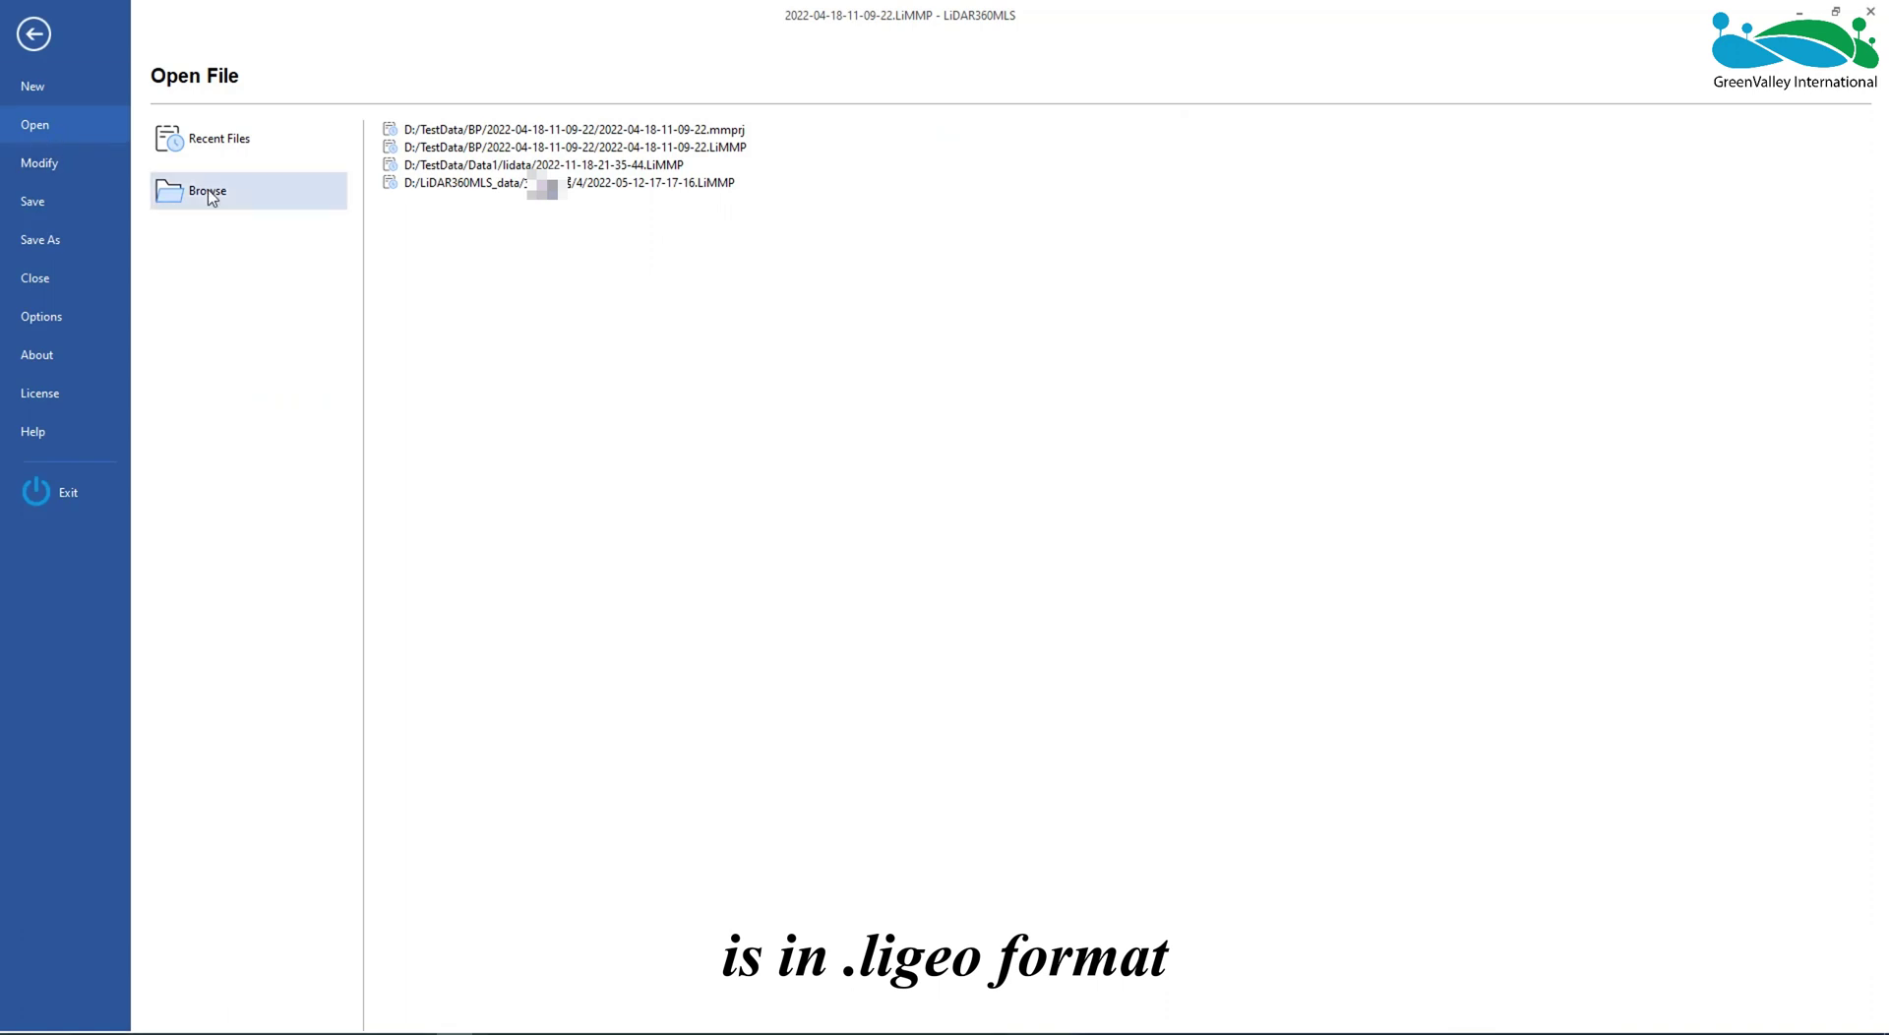
pyautogui.click(197, 191)
pyautogui.click(405, 50)
pyautogui.click(354, 50)
pyautogui.doubleClick(398, 146)
pyautogui.doubleClick(398, 143)
pyautogui.click(423, 387)
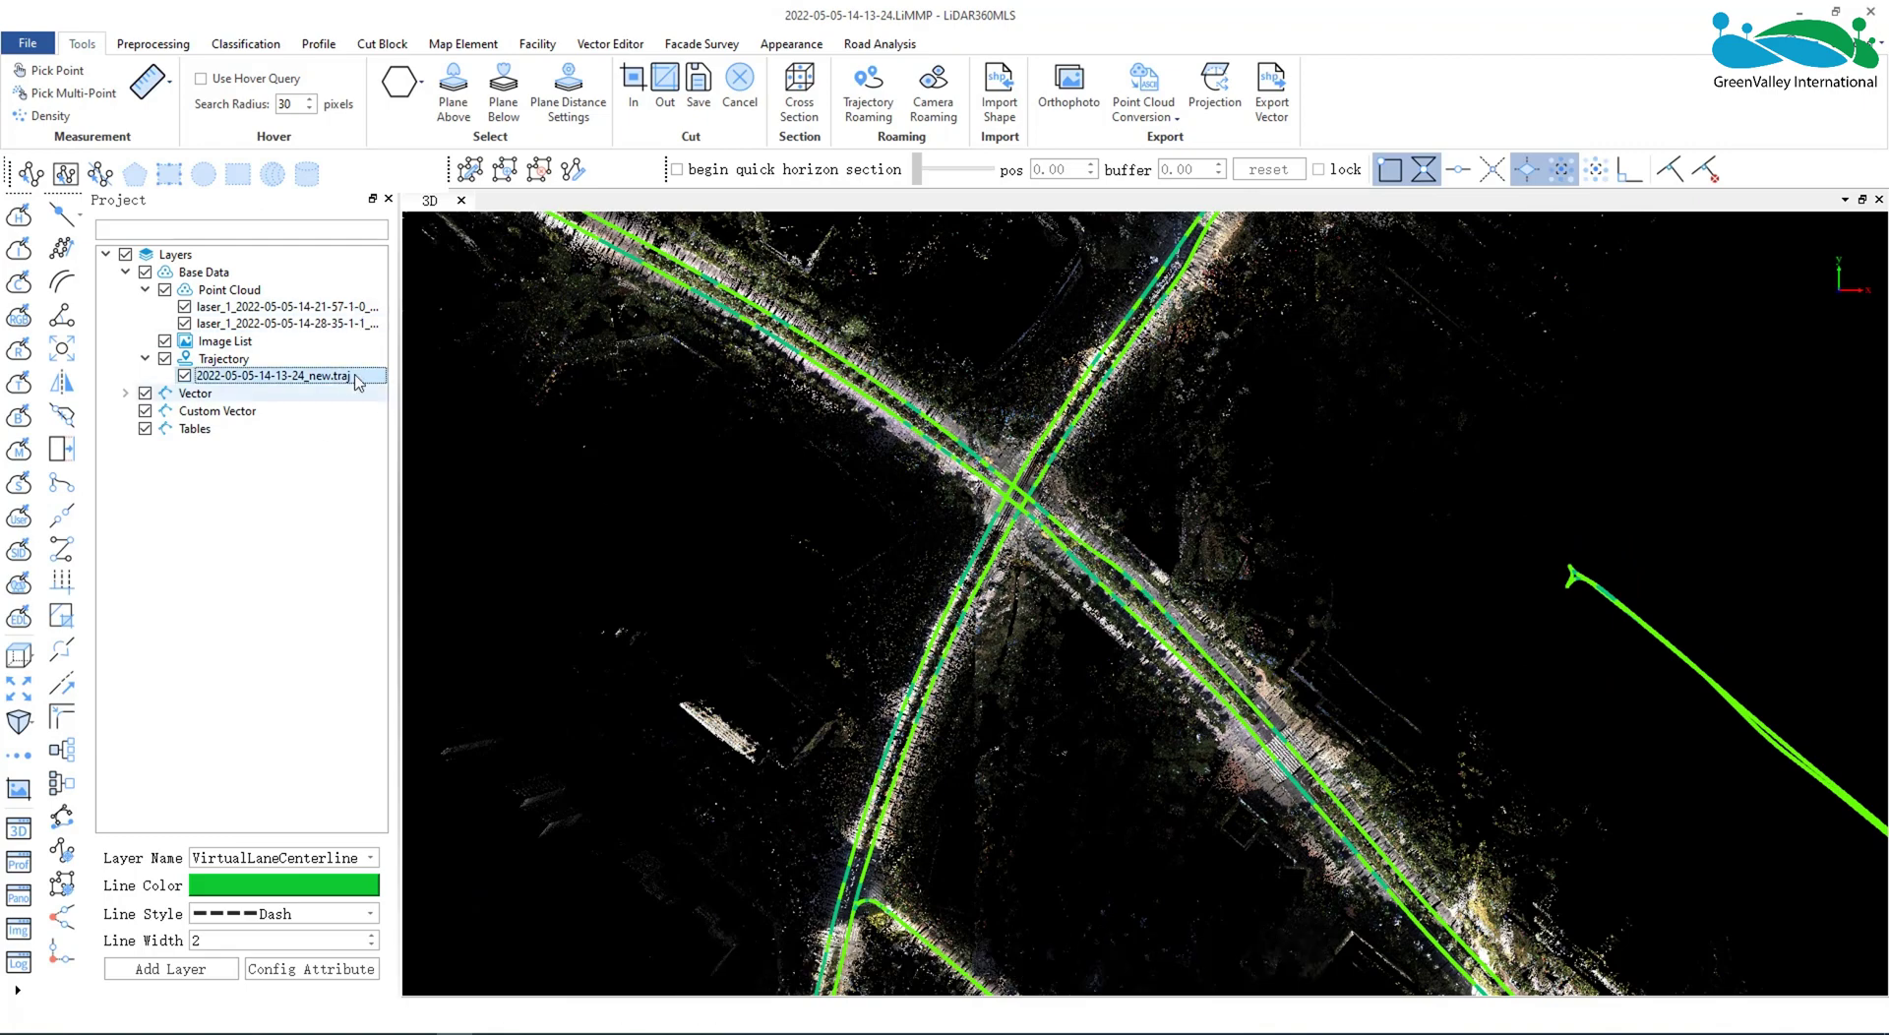
pyautogui.click(272, 344)
pyautogui.scroll(-2, 930, 670)
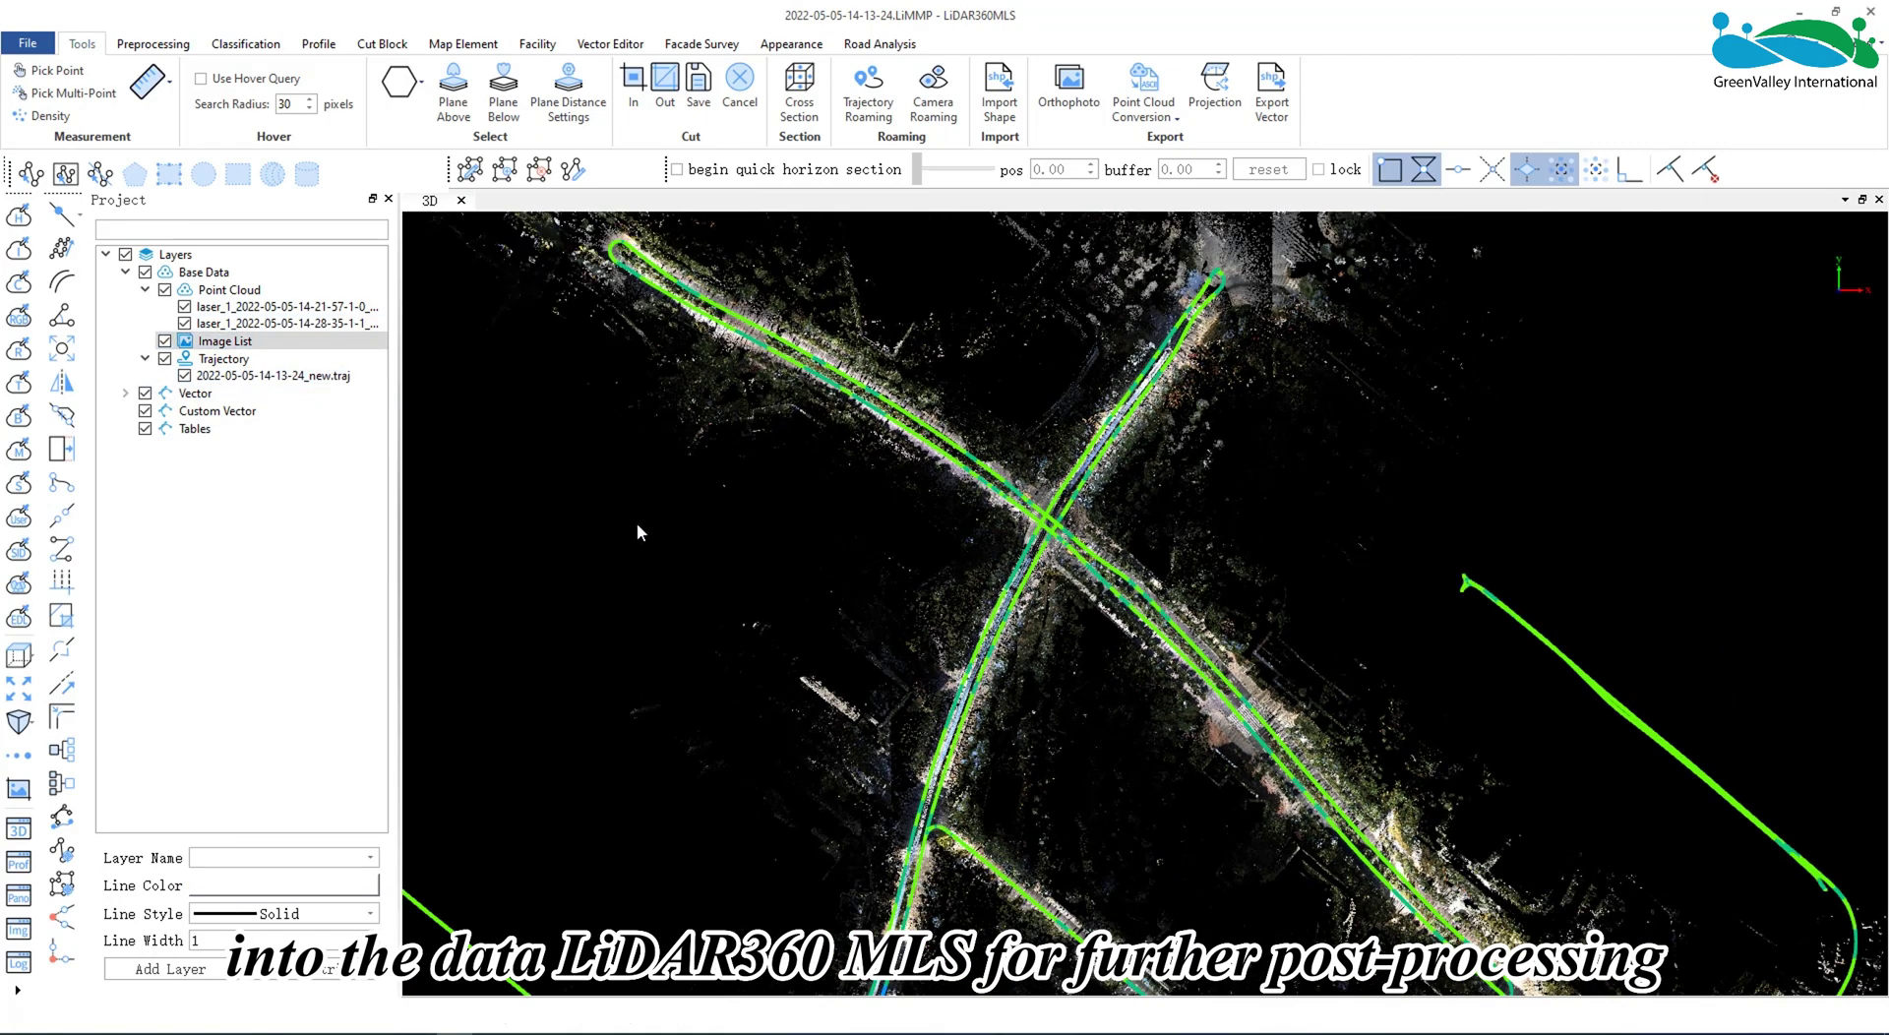
pyautogui.scroll(-2, 1082, 681)
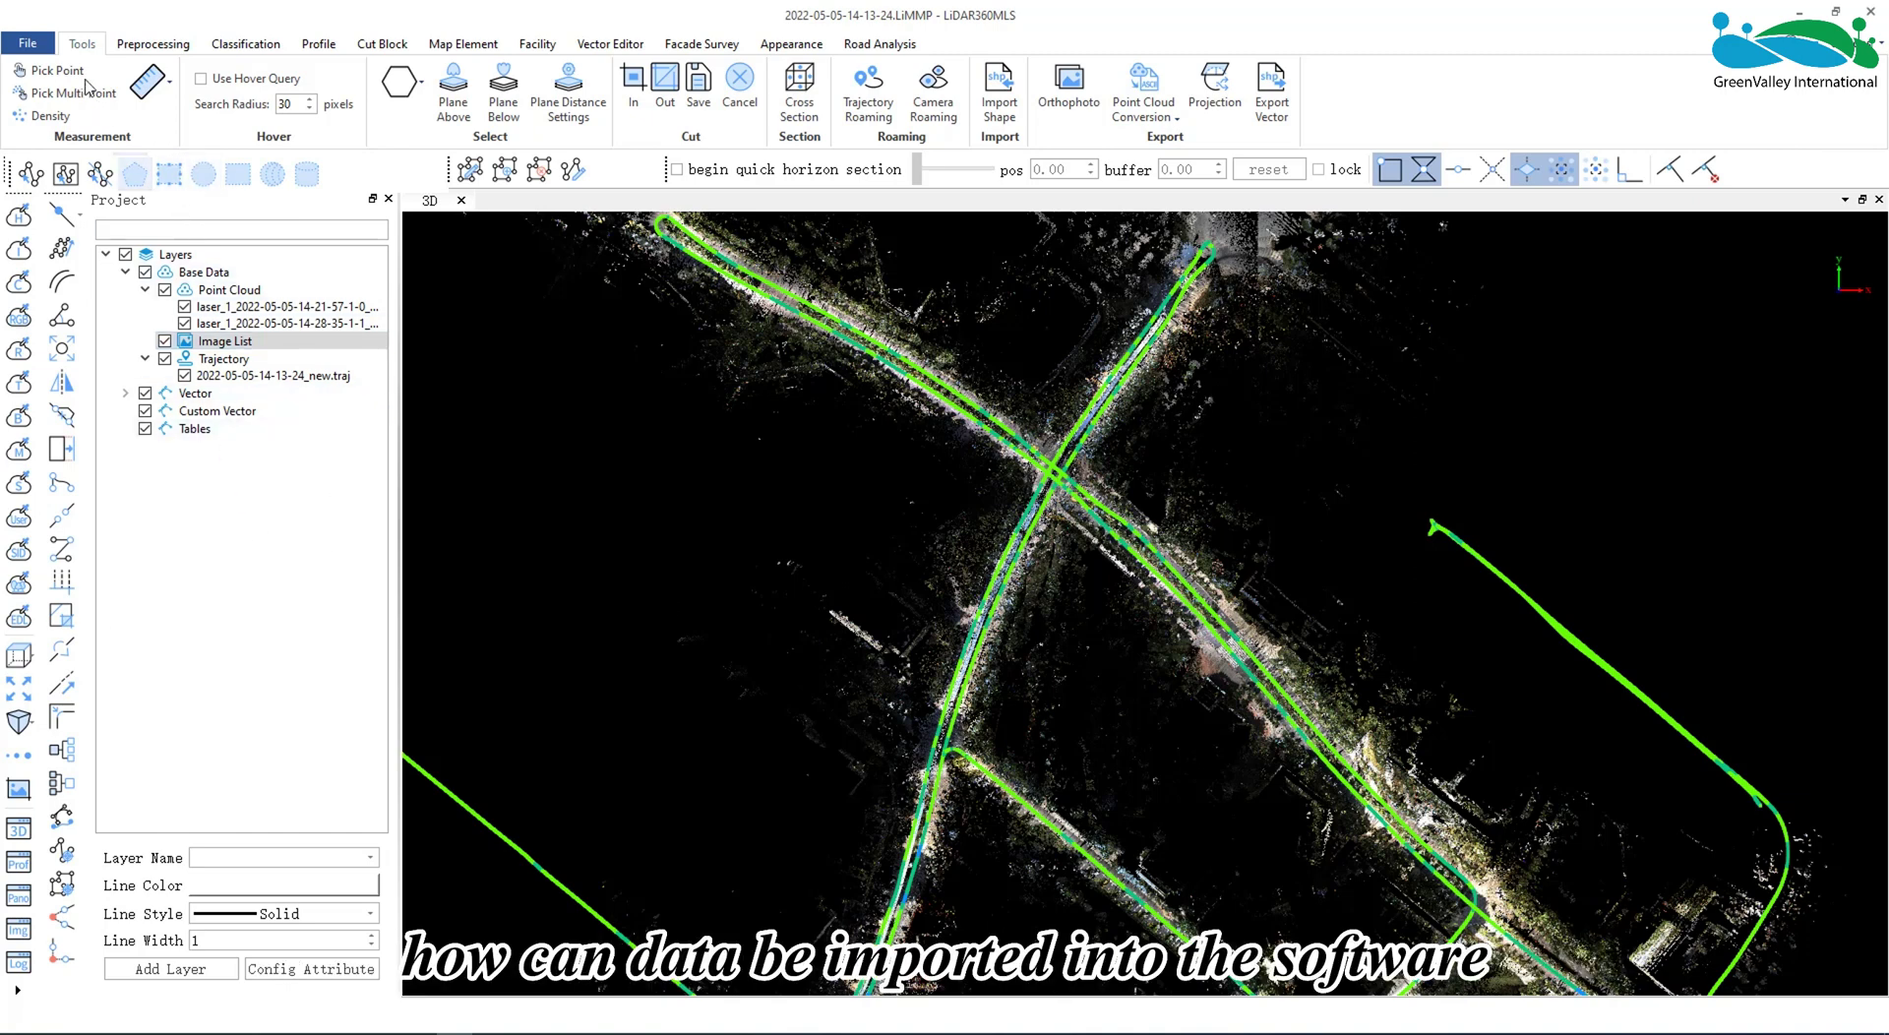
# - Create a new untitled project and begin adding point clouds from TestData\Data1\lidata
pyautogui.click(44, 49)
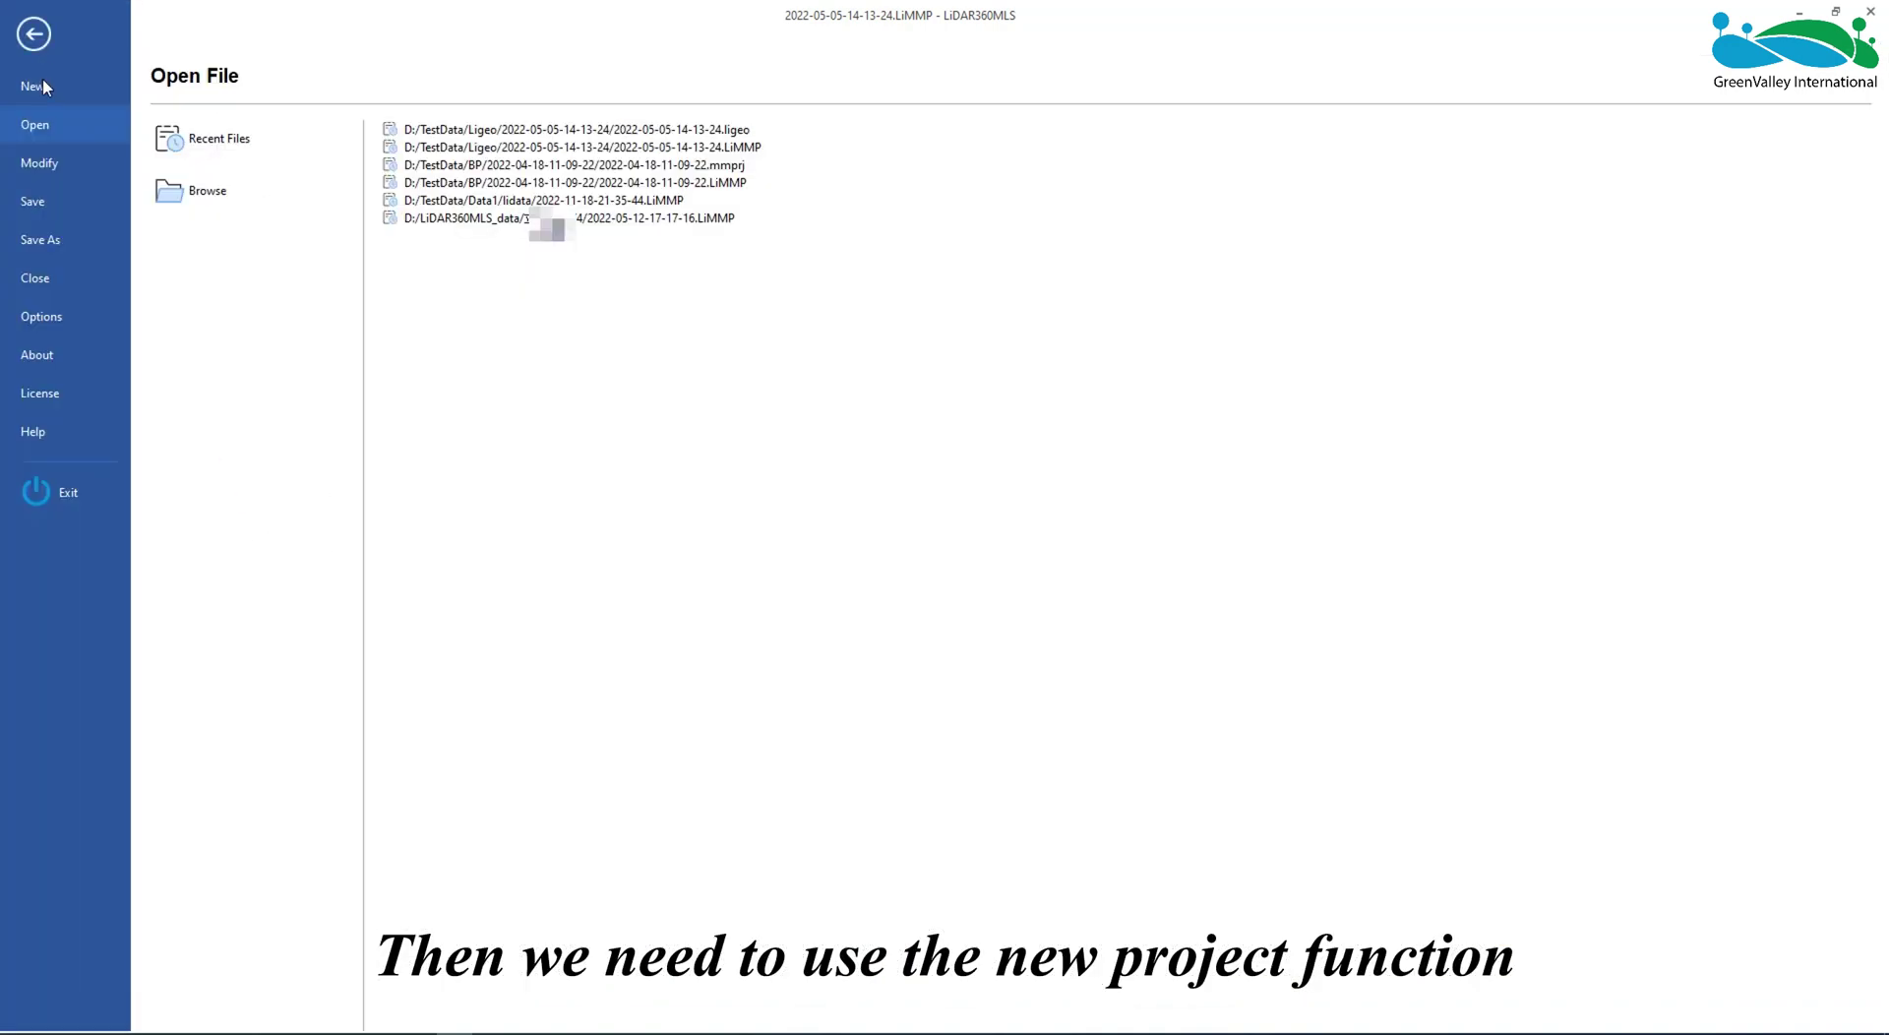
pyautogui.click(43, 89)
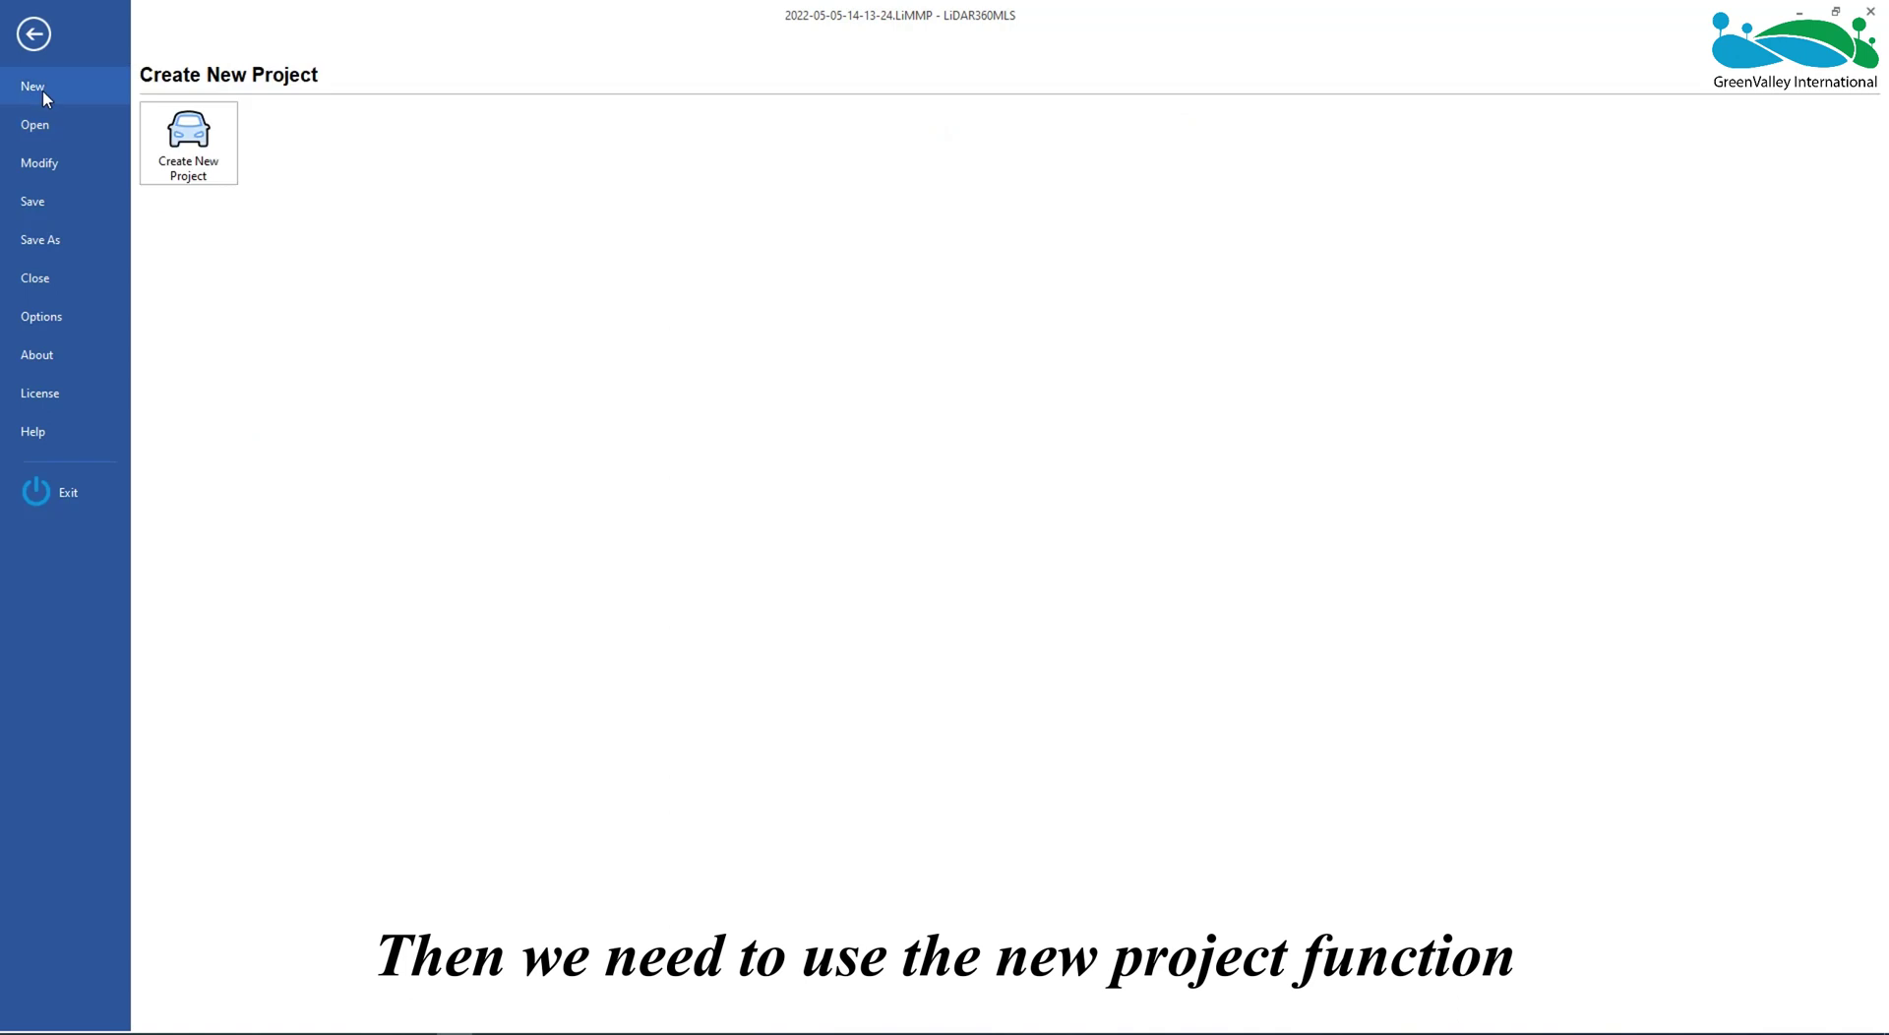
pyautogui.click(182, 160)
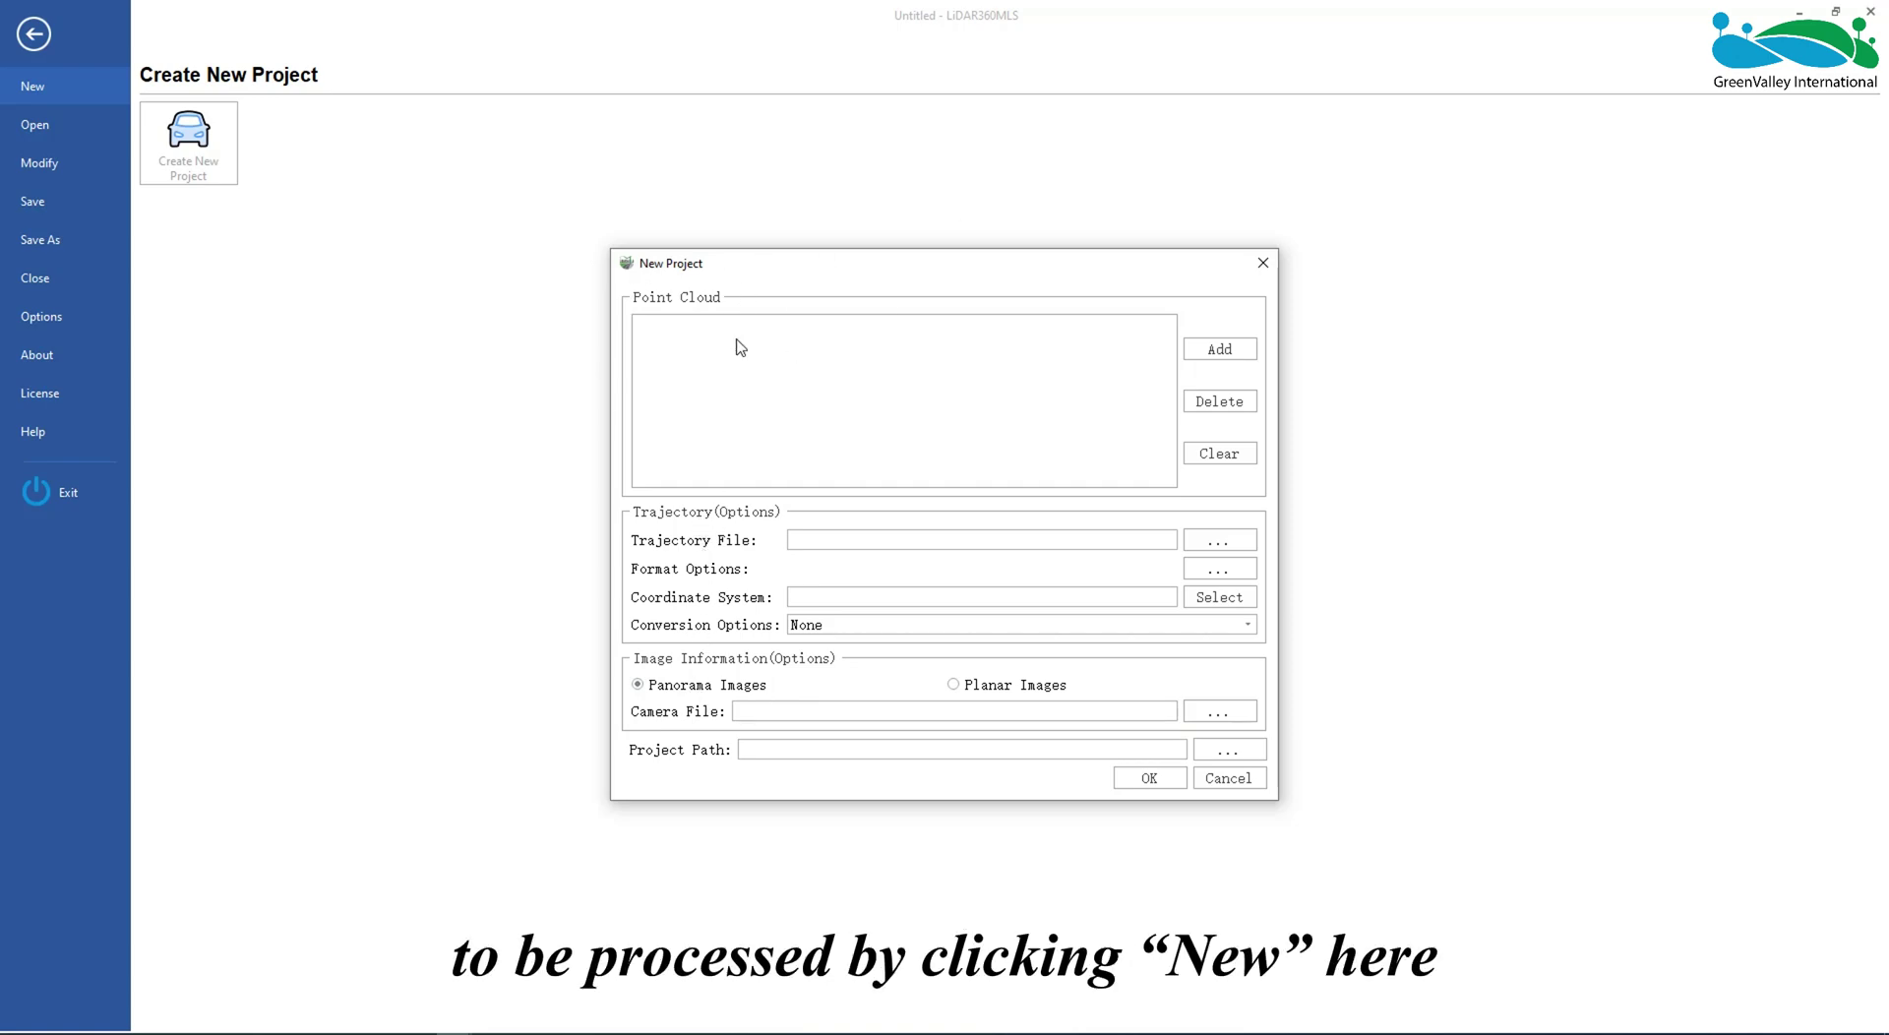
pyautogui.click(1219, 349)
# - Add all 23 LiData files from the lidata folder as point clouds
pyautogui.doubleClick(1024, 438)
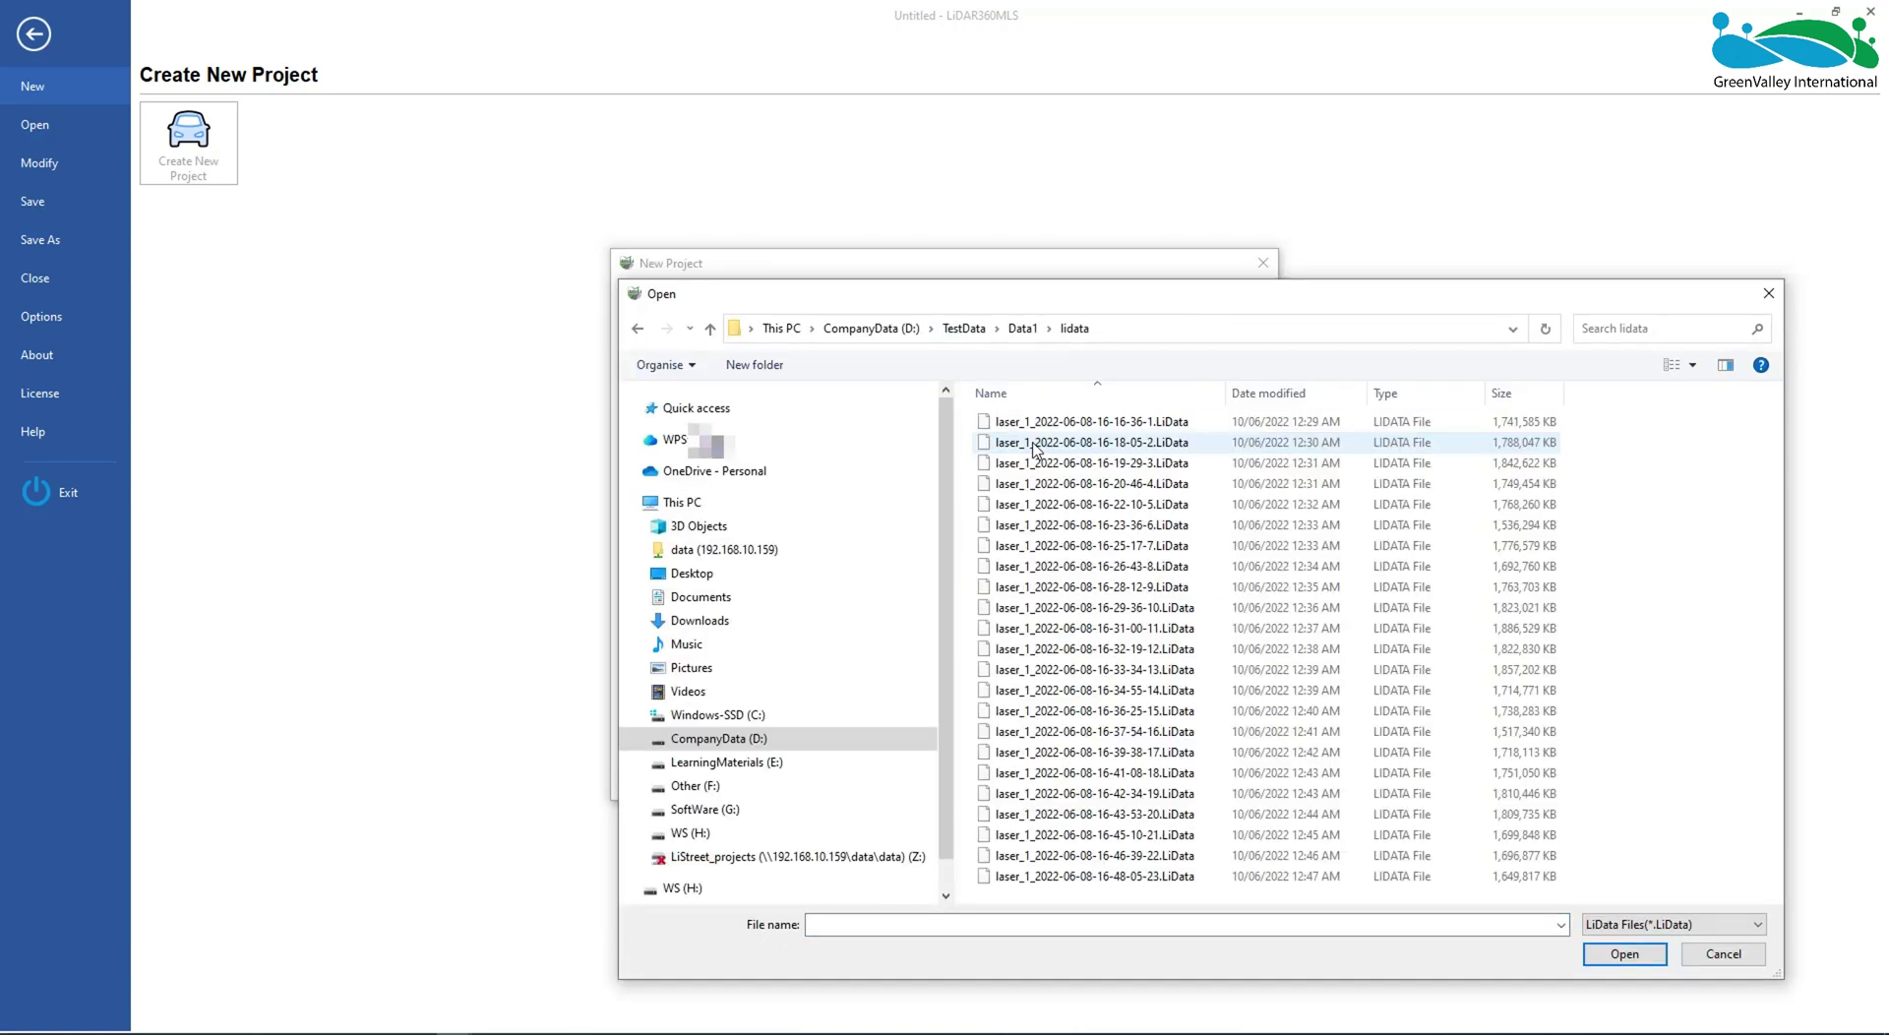
pyautogui.click(1672, 924)
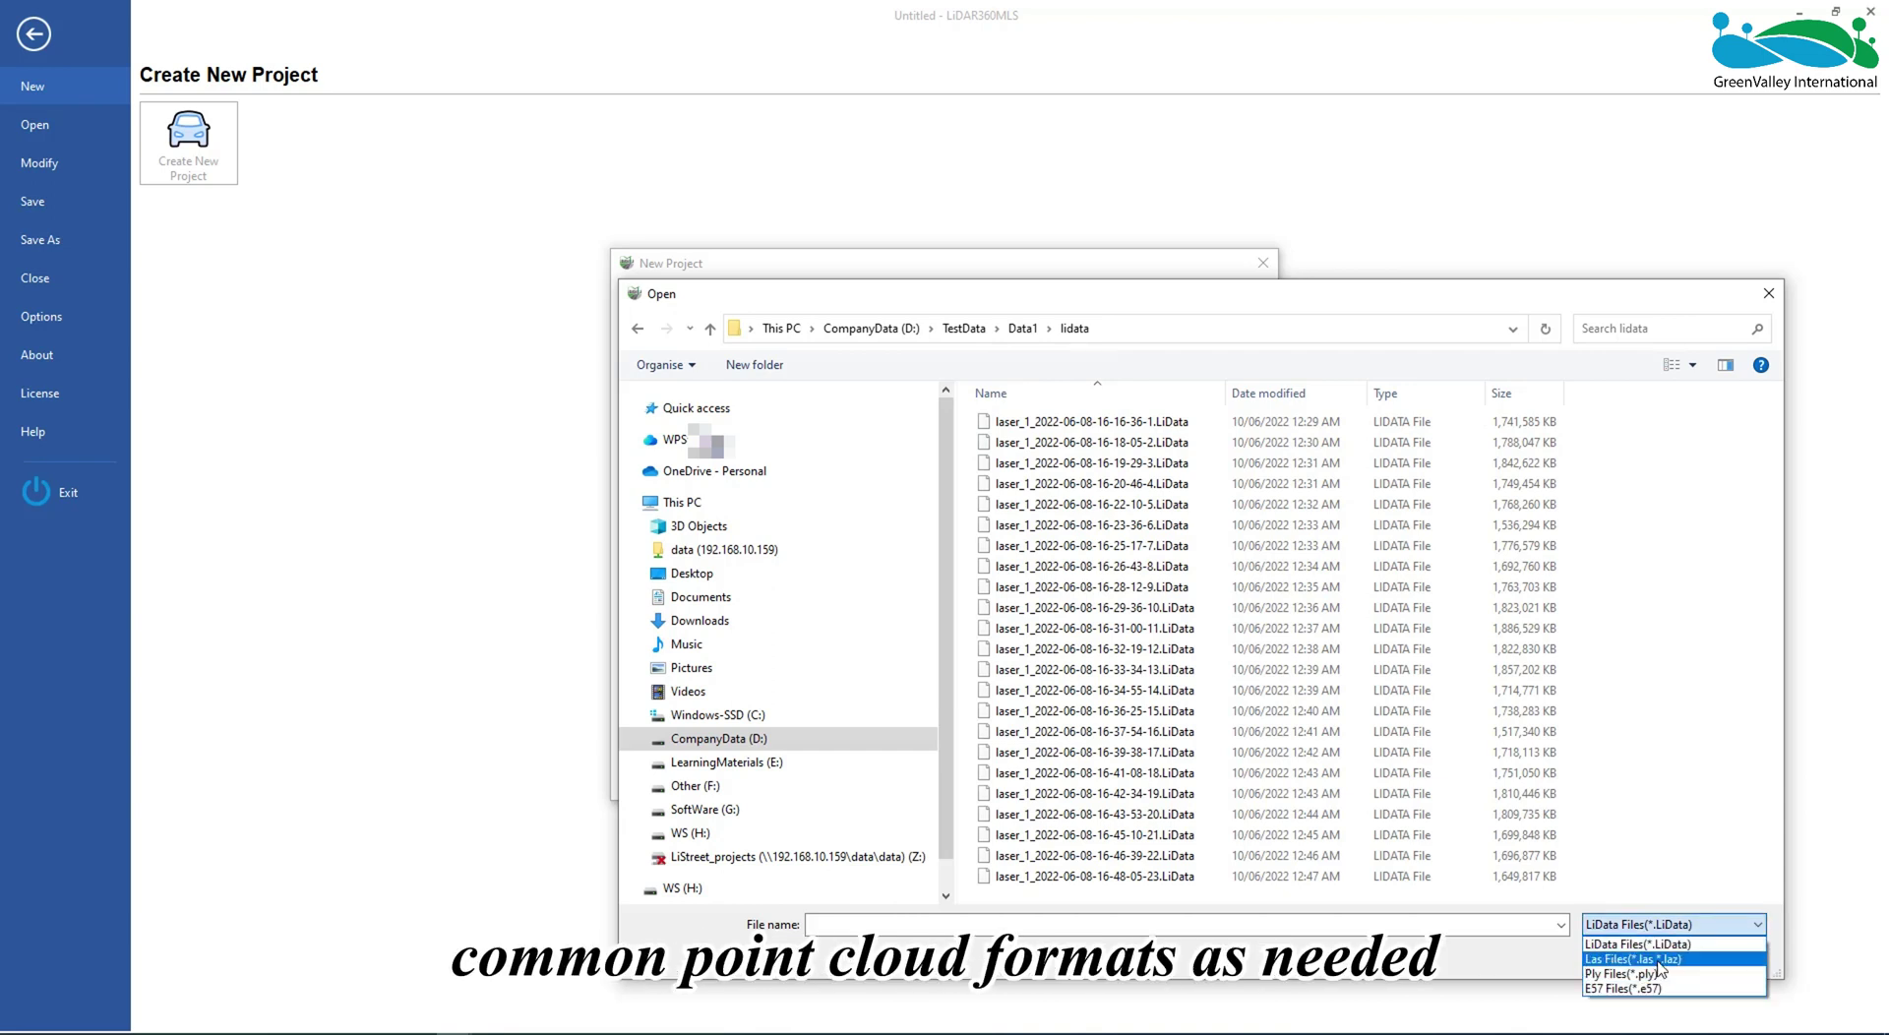
pyautogui.click(1653, 968)
pyautogui.click(1672, 924)
pyautogui.click(1638, 943)
pyautogui.moveTo(1581, 887); pyautogui.dragTo(1033, 420)
pyautogui.click(1623, 953)
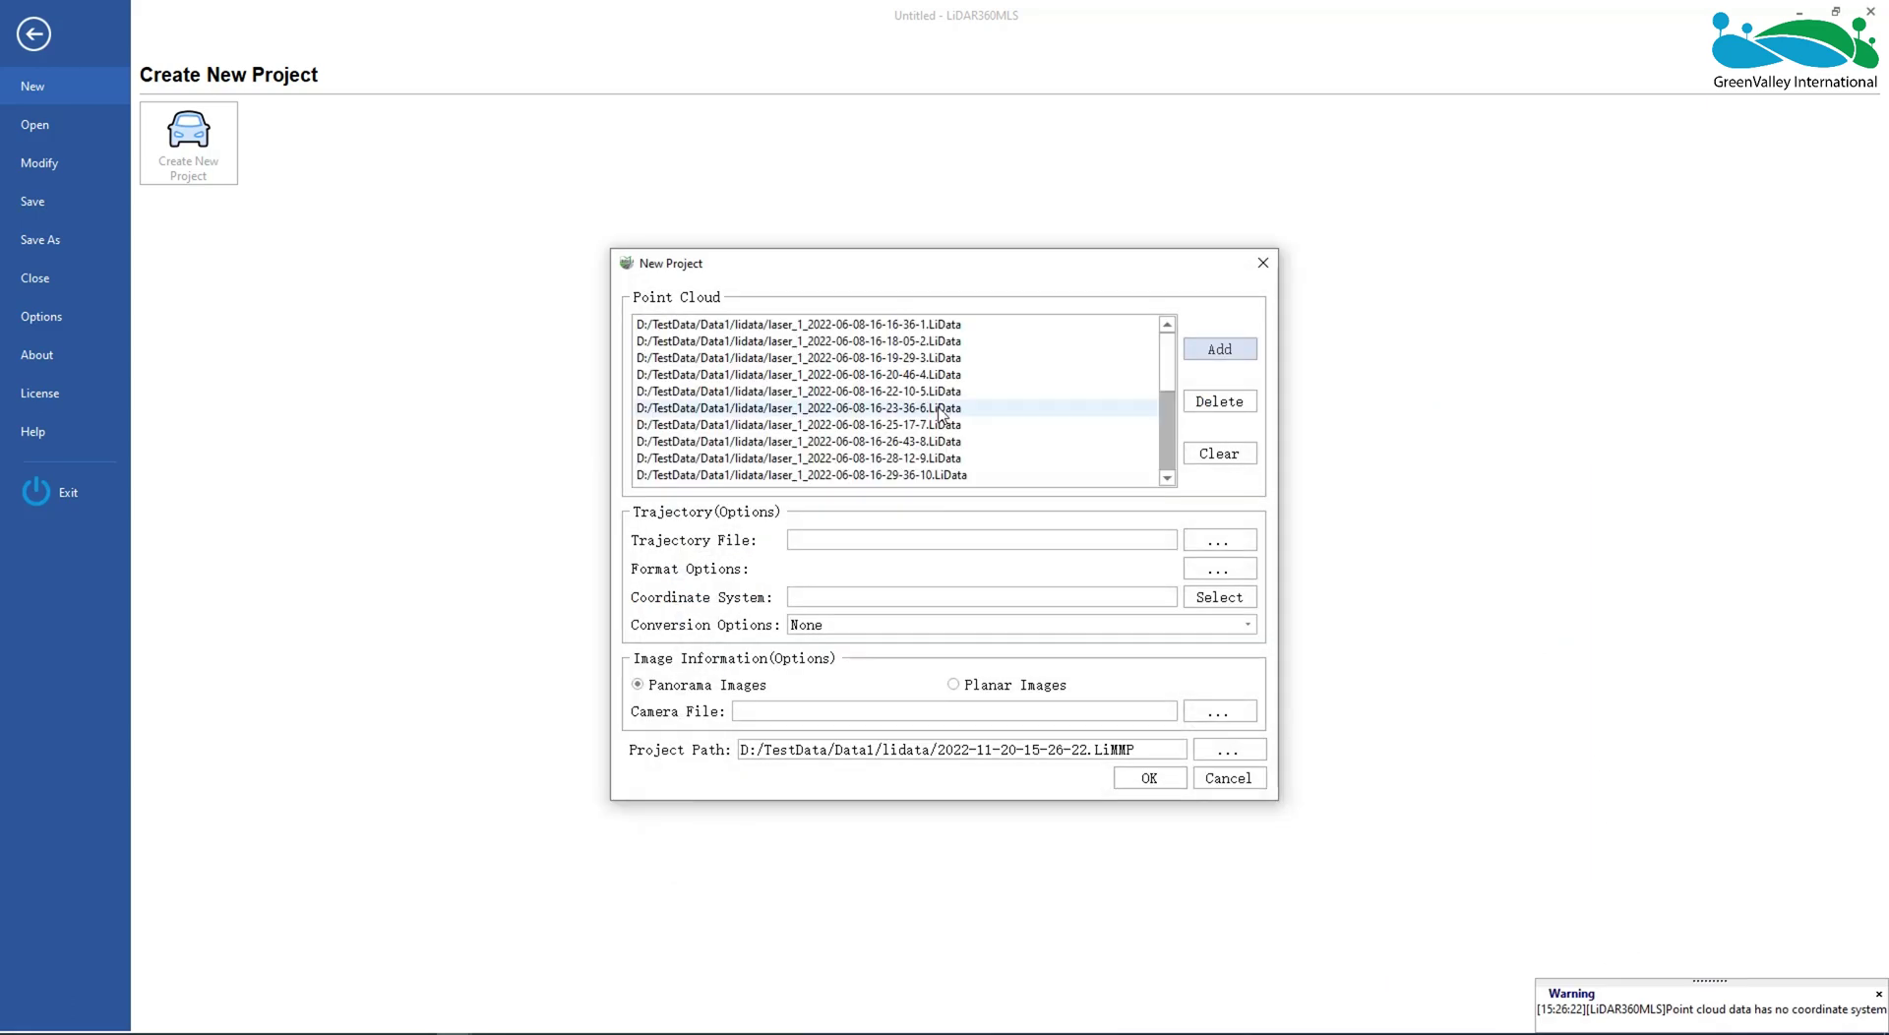
# - Delete the last four point cloud files, then clear the whole point cloud list
pyautogui.click(942, 408)
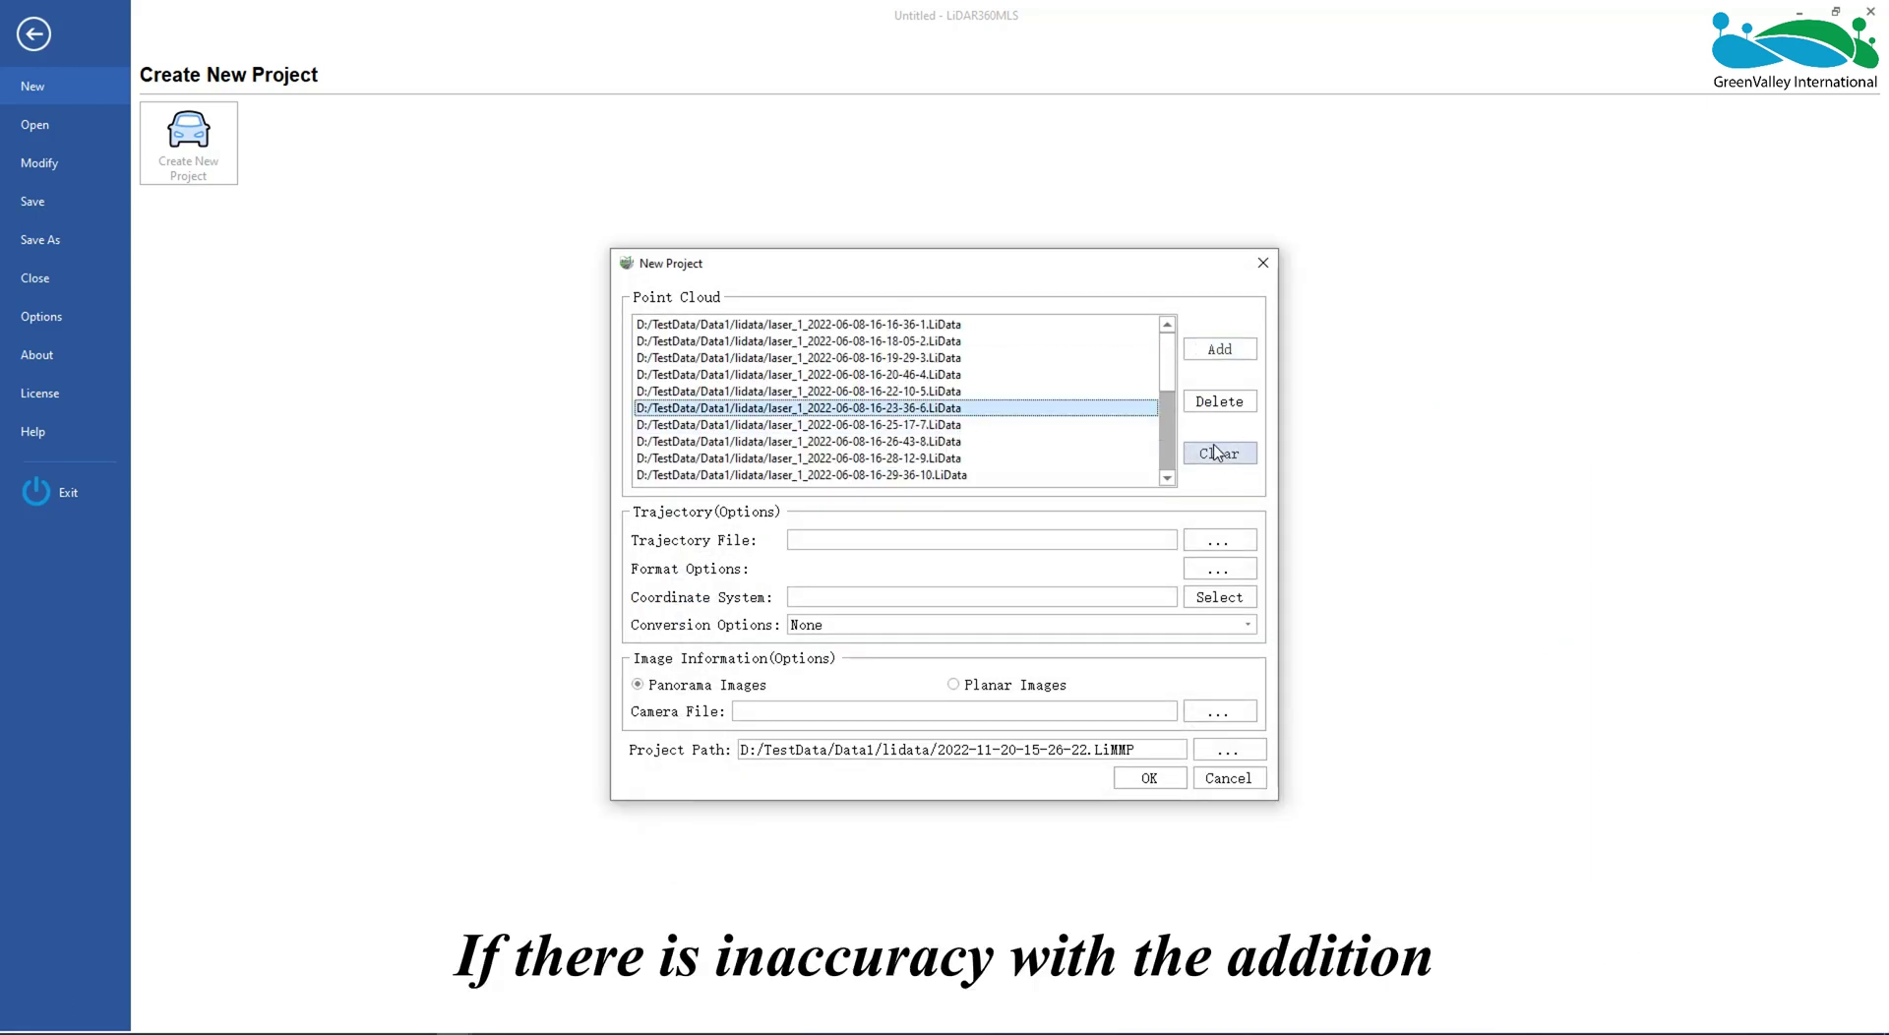
pyautogui.scroll(-5, 834, 434)
pyautogui.click(856, 475)
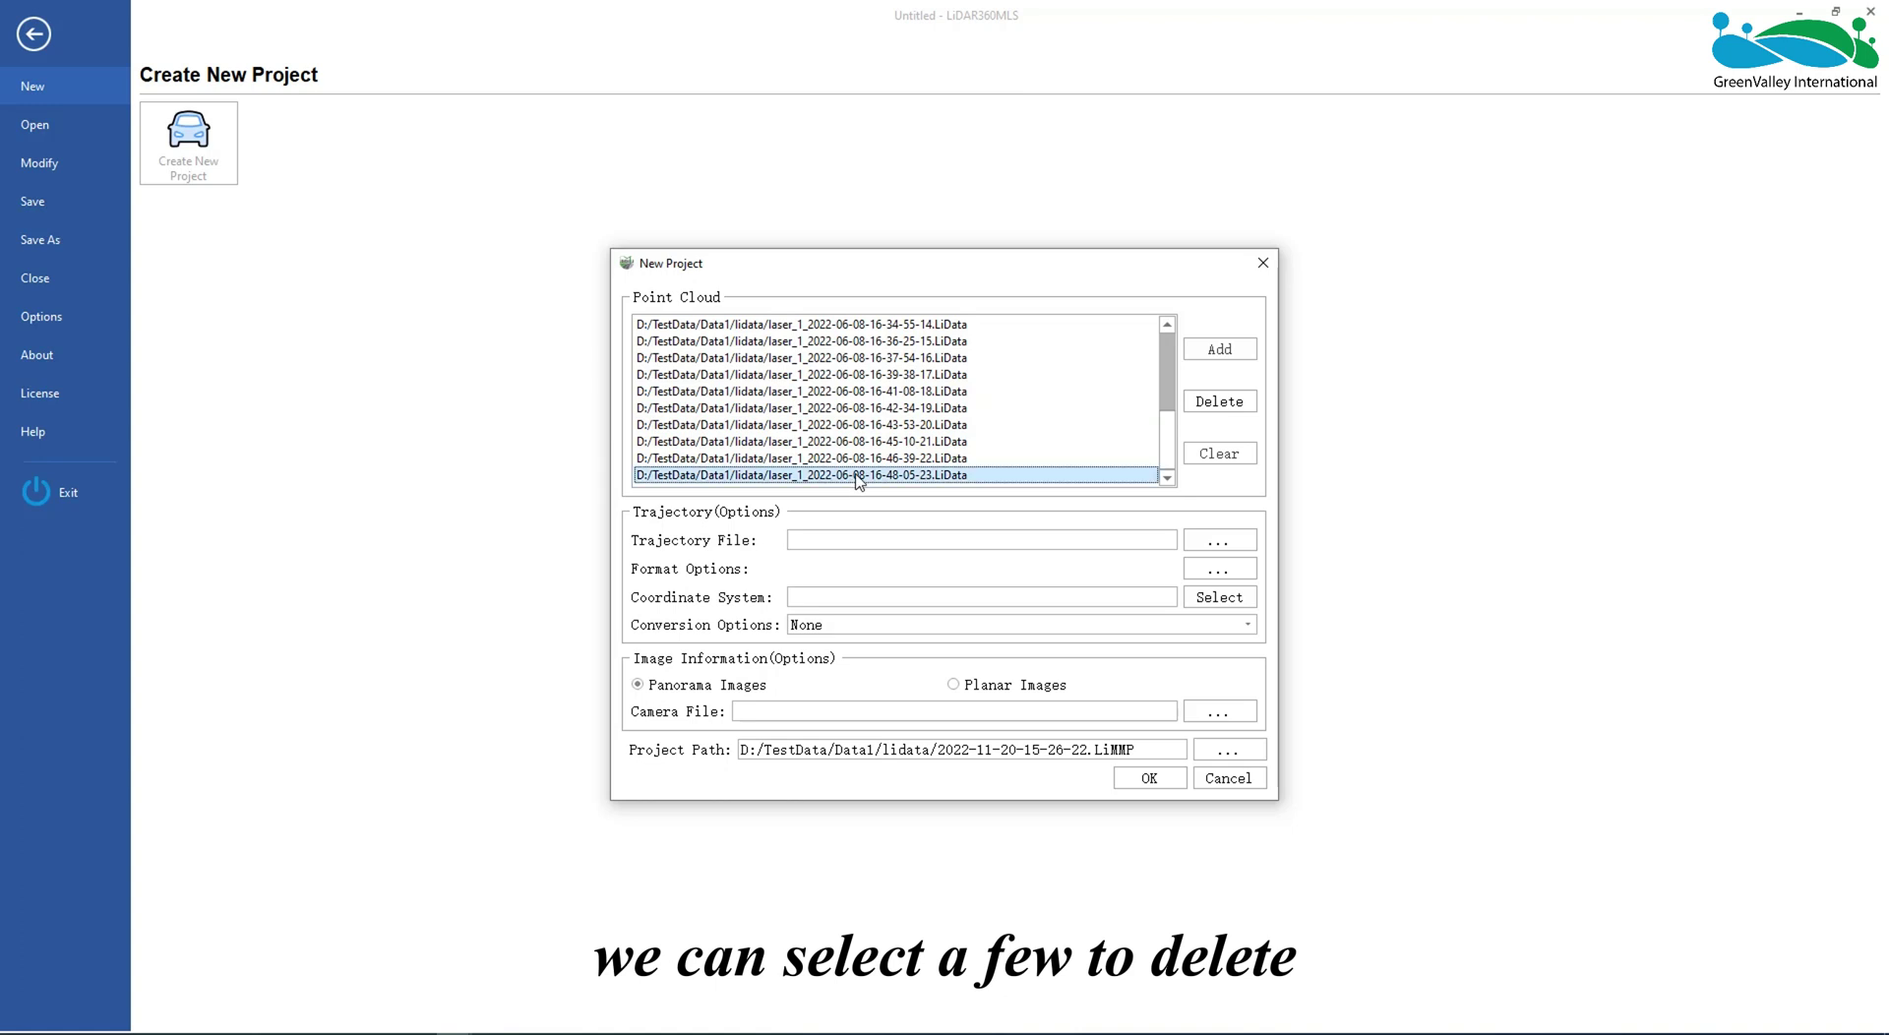
pyautogui.moveTo(929, 467); pyautogui.dragTo(1045, 433)
pyautogui.click(1219, 401)
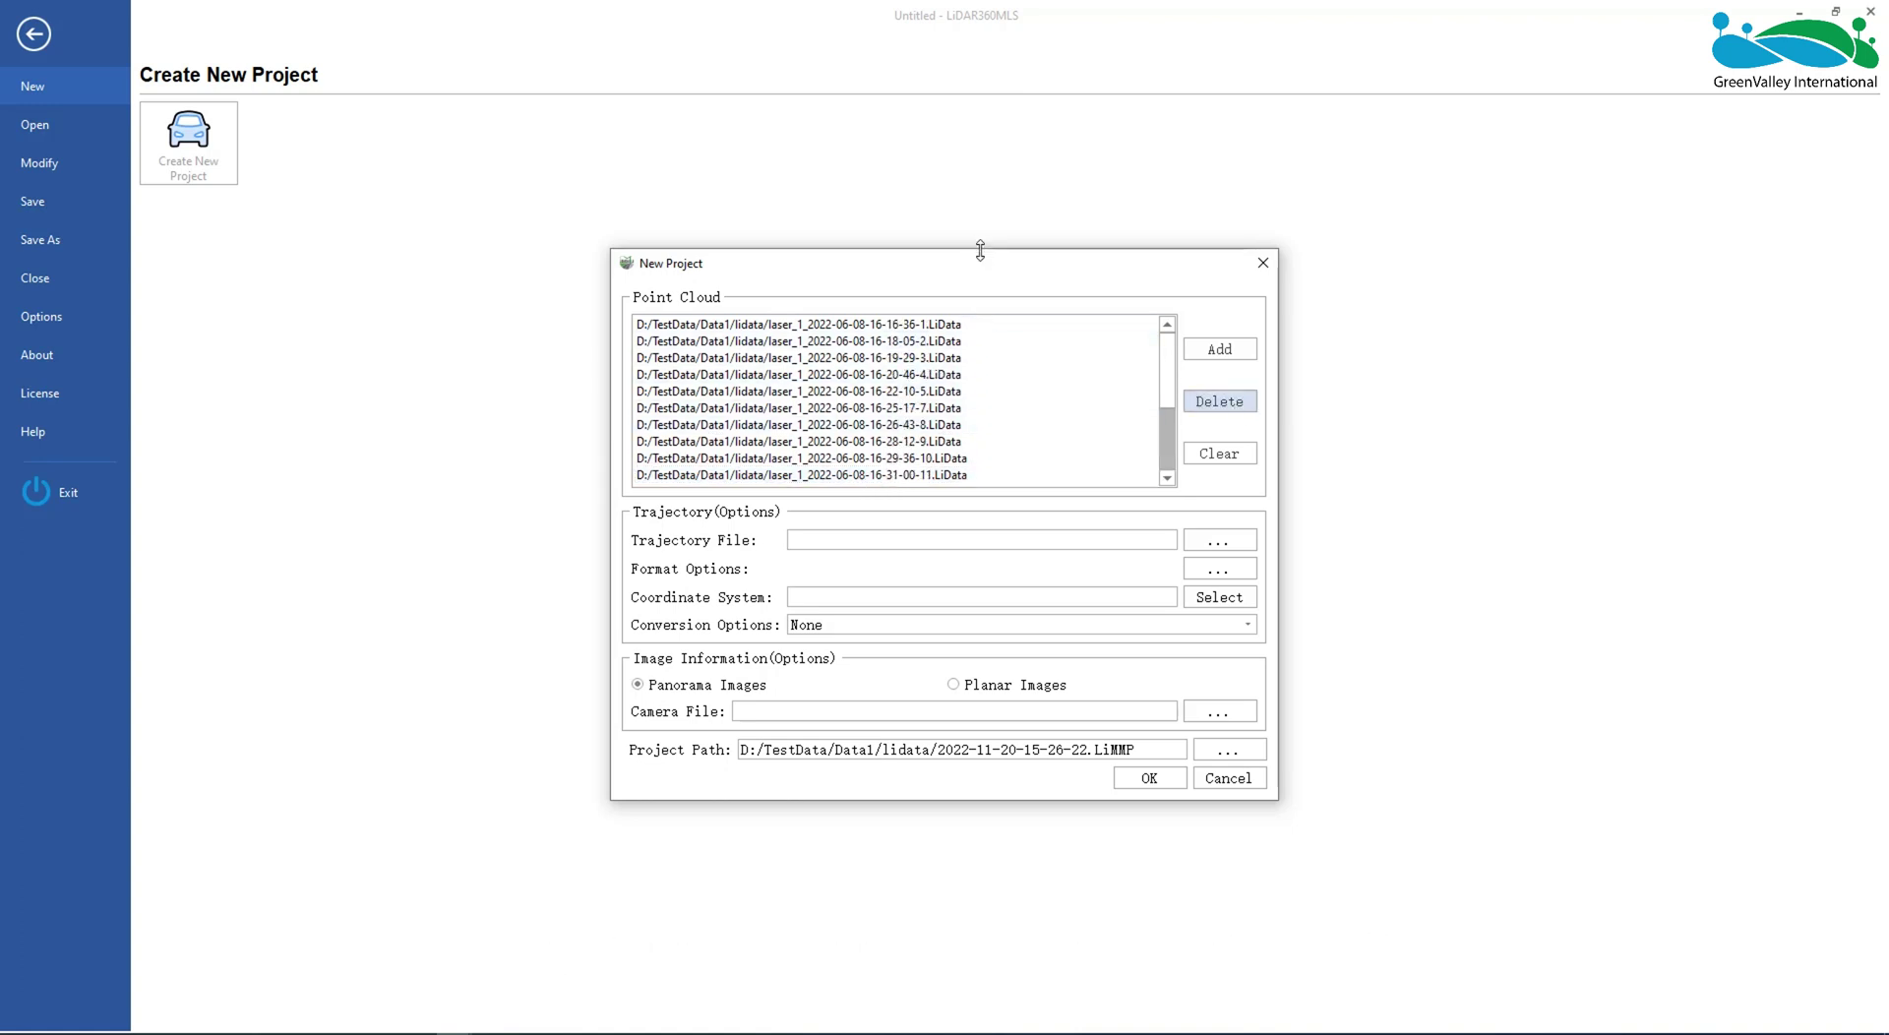
pyautogui.moveTo(980, 250); pyautogui.dragTo(980, 163)
pyautogui.click(1212, 444)
# - Re-add every LiData file from the lidata folder to the point cloud list
pyautogui.click(1192, 295)
pyautogui.click(1187, 360)
pyautogui.hotkey('ctrl', 'a')
pyautogui.click(1624, 868)
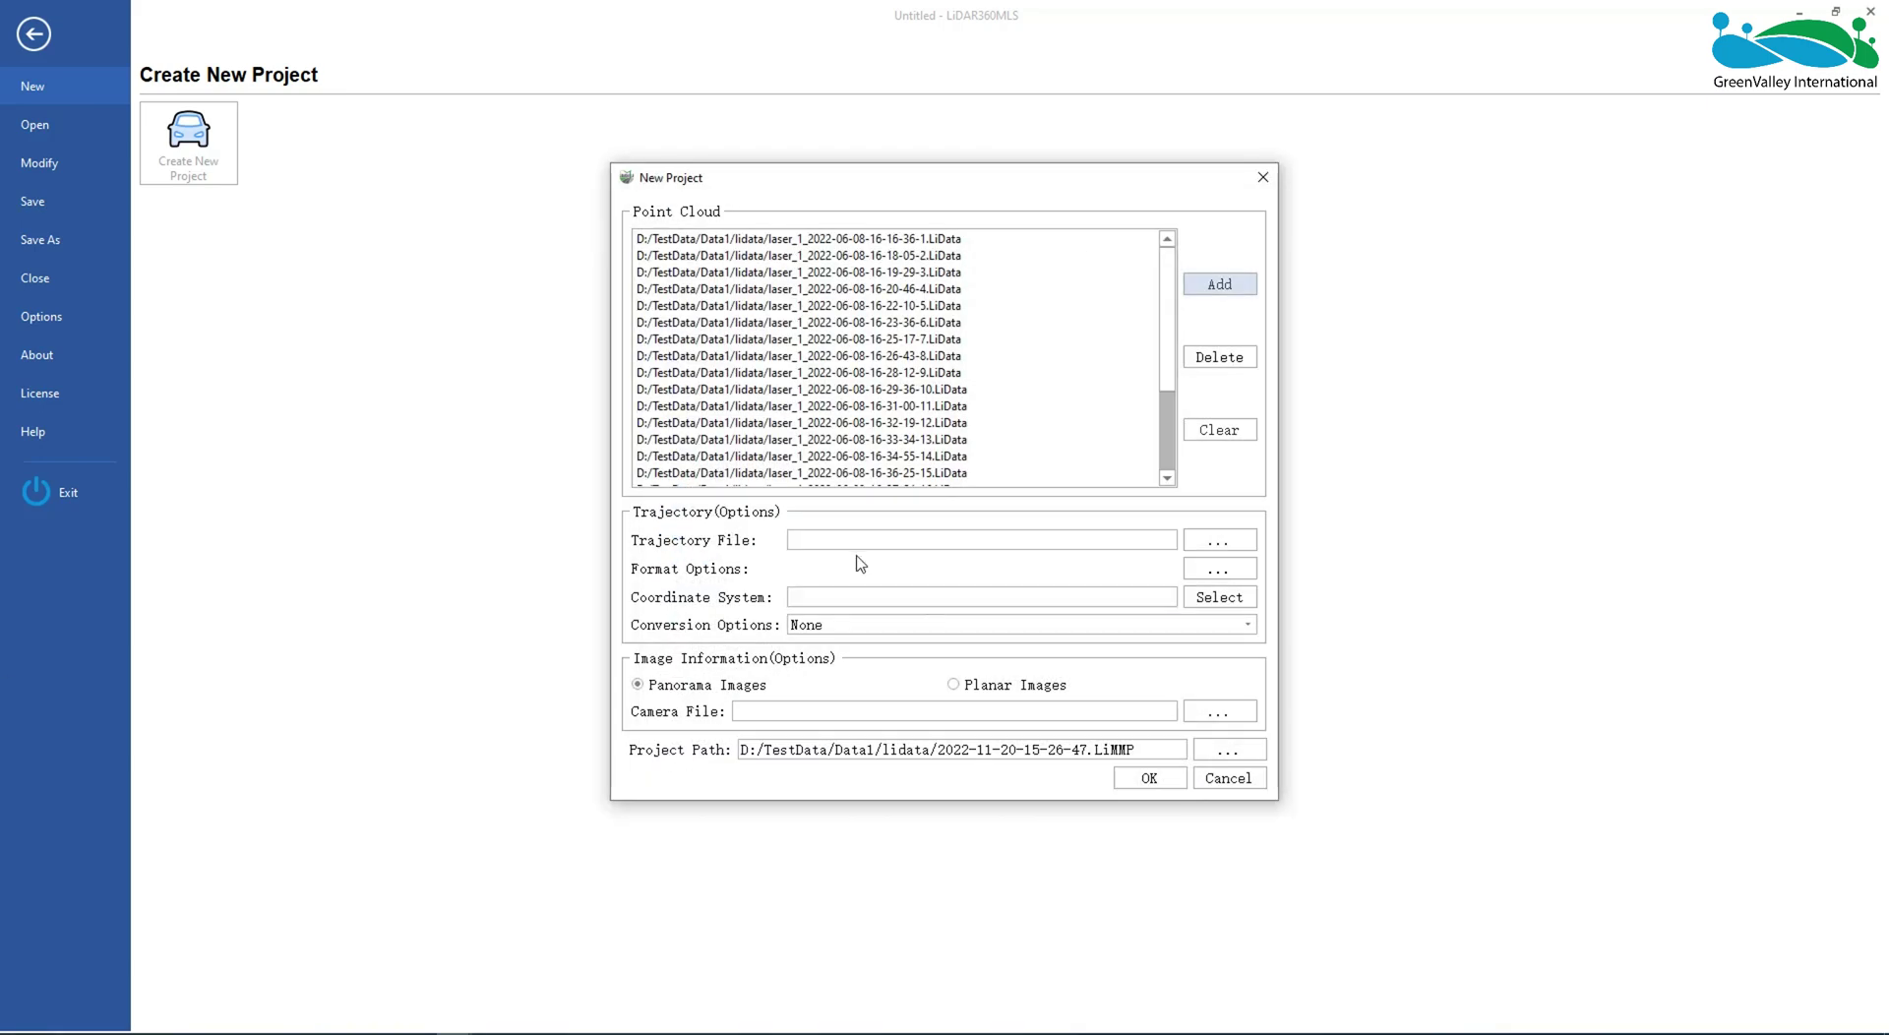
pyautogui.click(1220, 542)
# - Load the first .traj file from the Data1 folder as the trajectory
pyautogui.click(1379, 794)
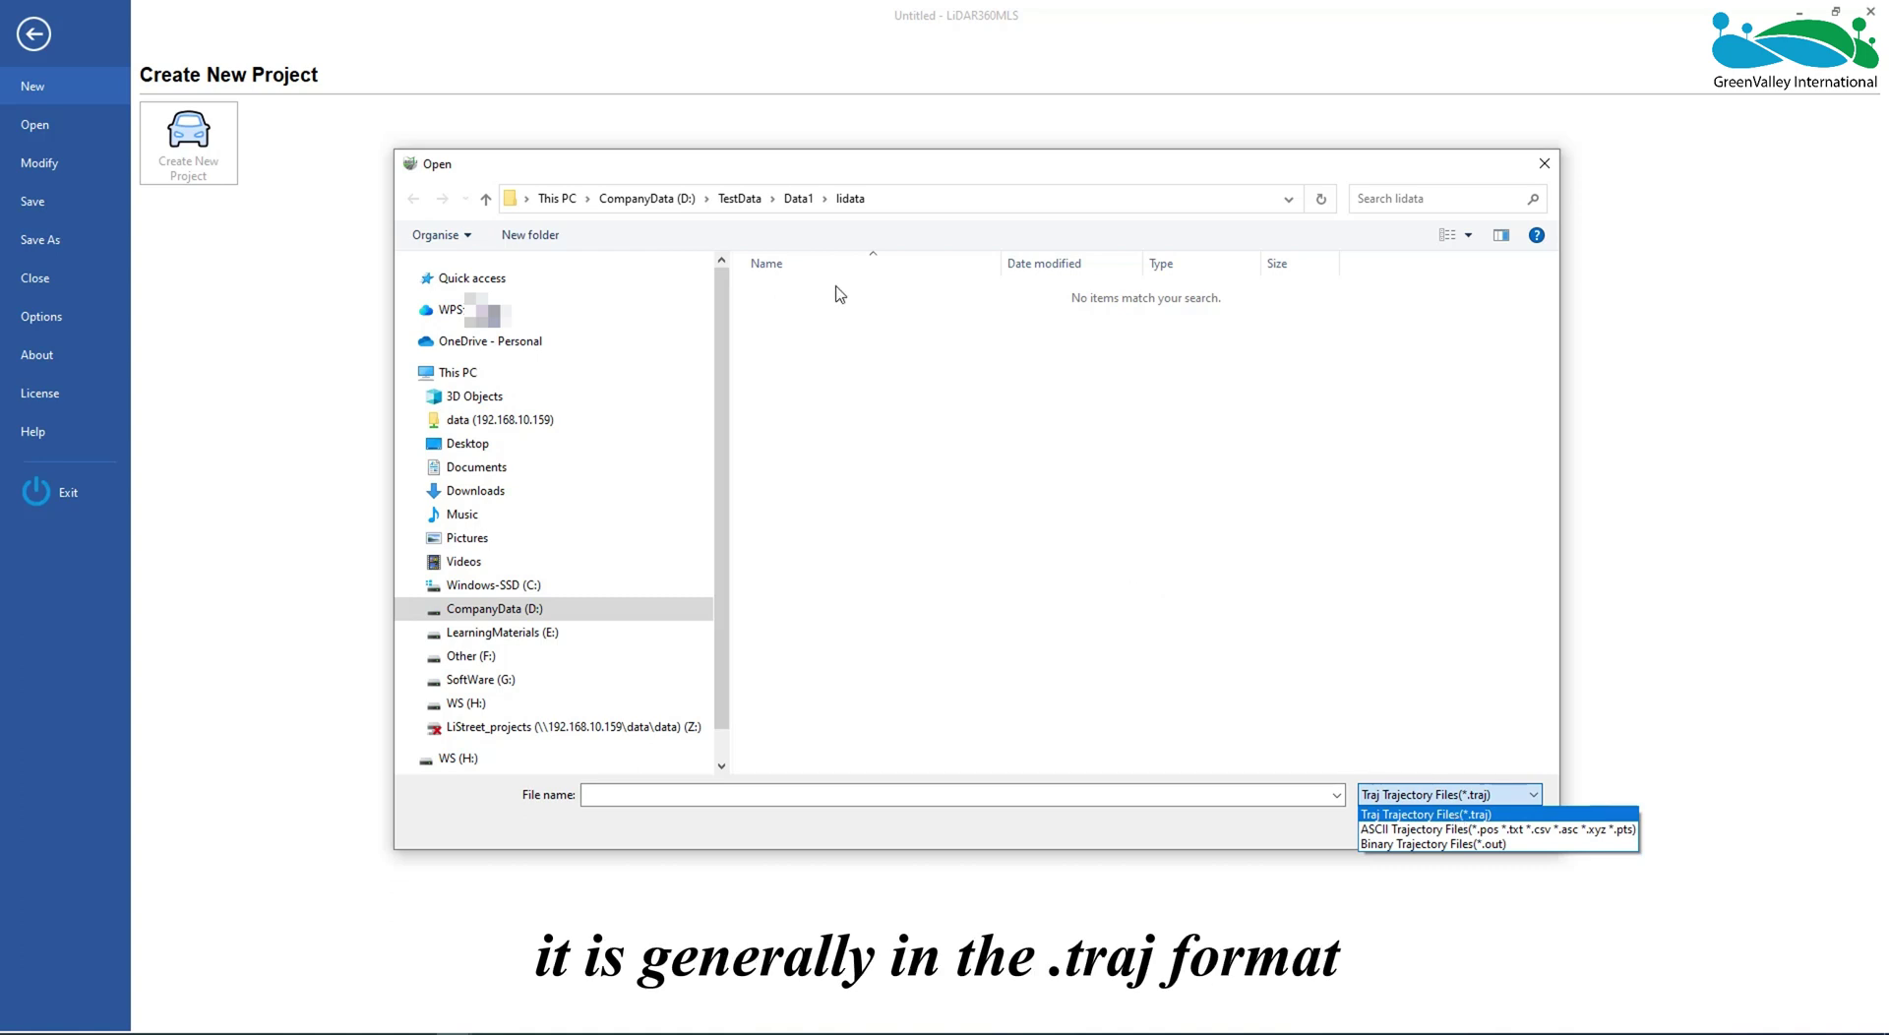
pyautogui.click(801, 211)
pyautogui.click(799, 200)
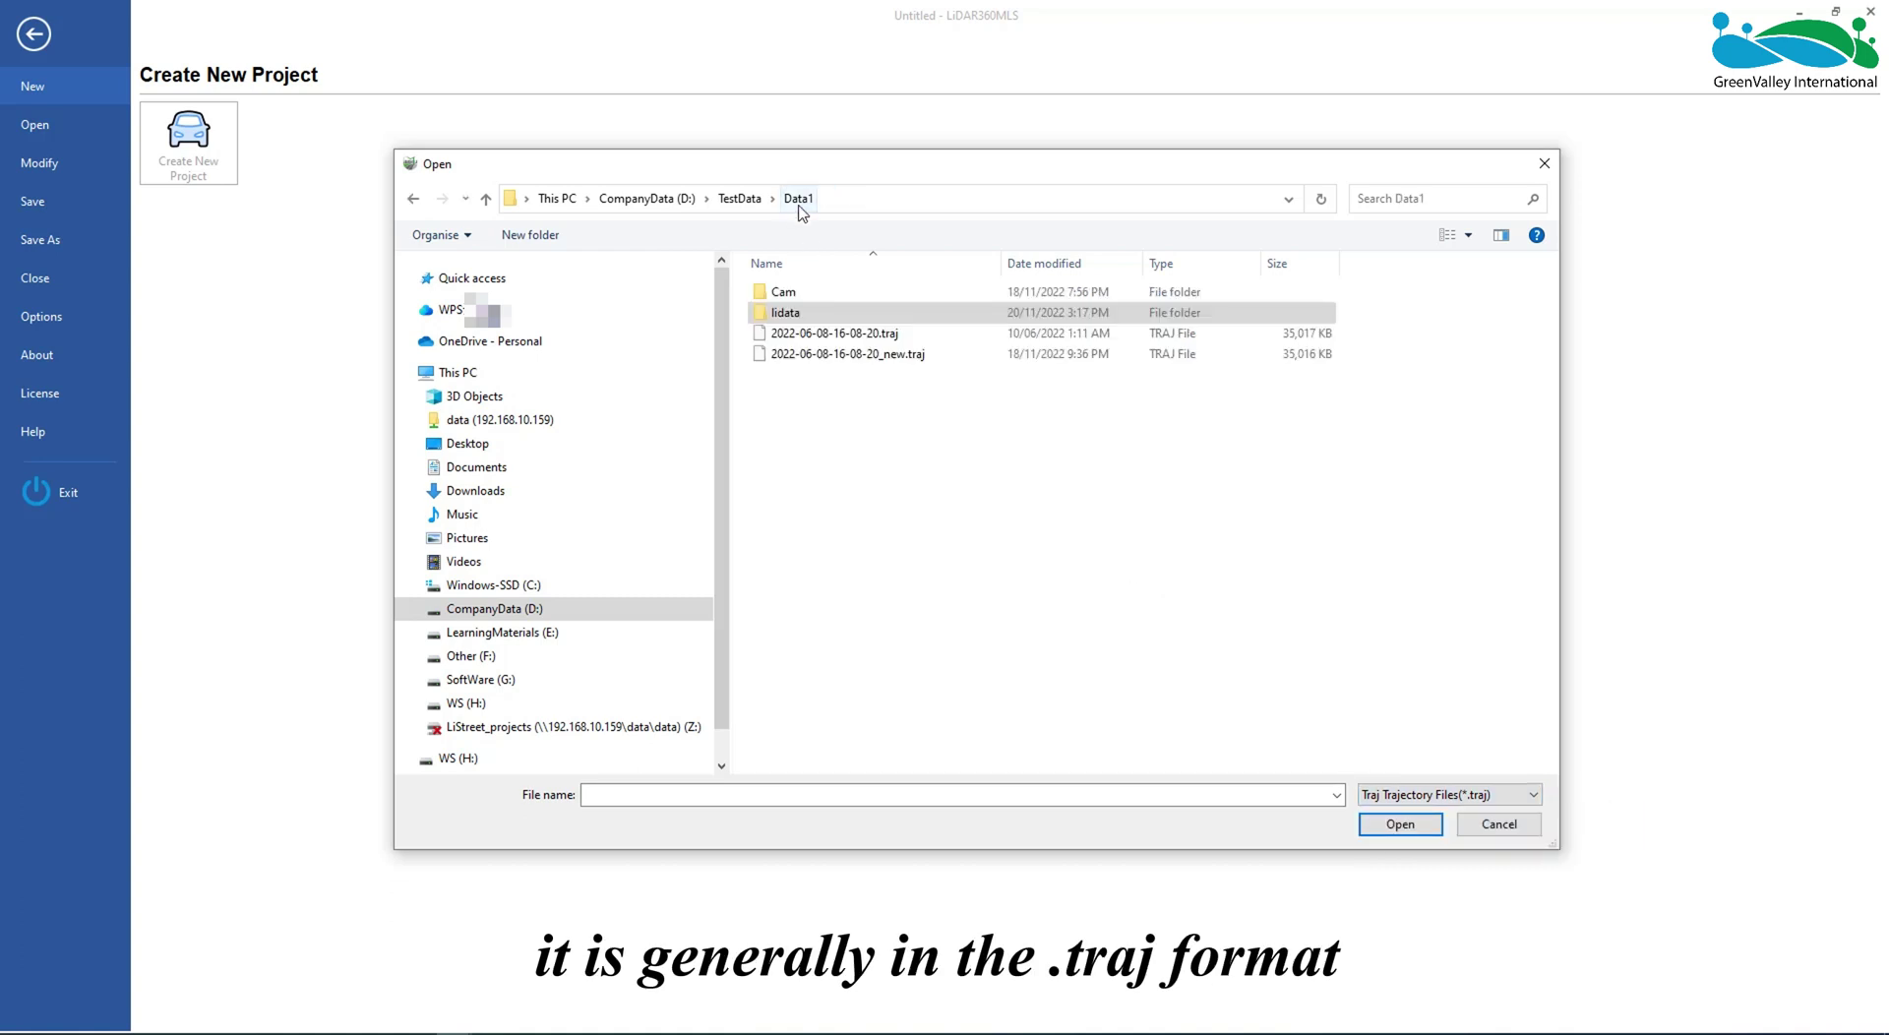
pyautogui.click(888, 333)
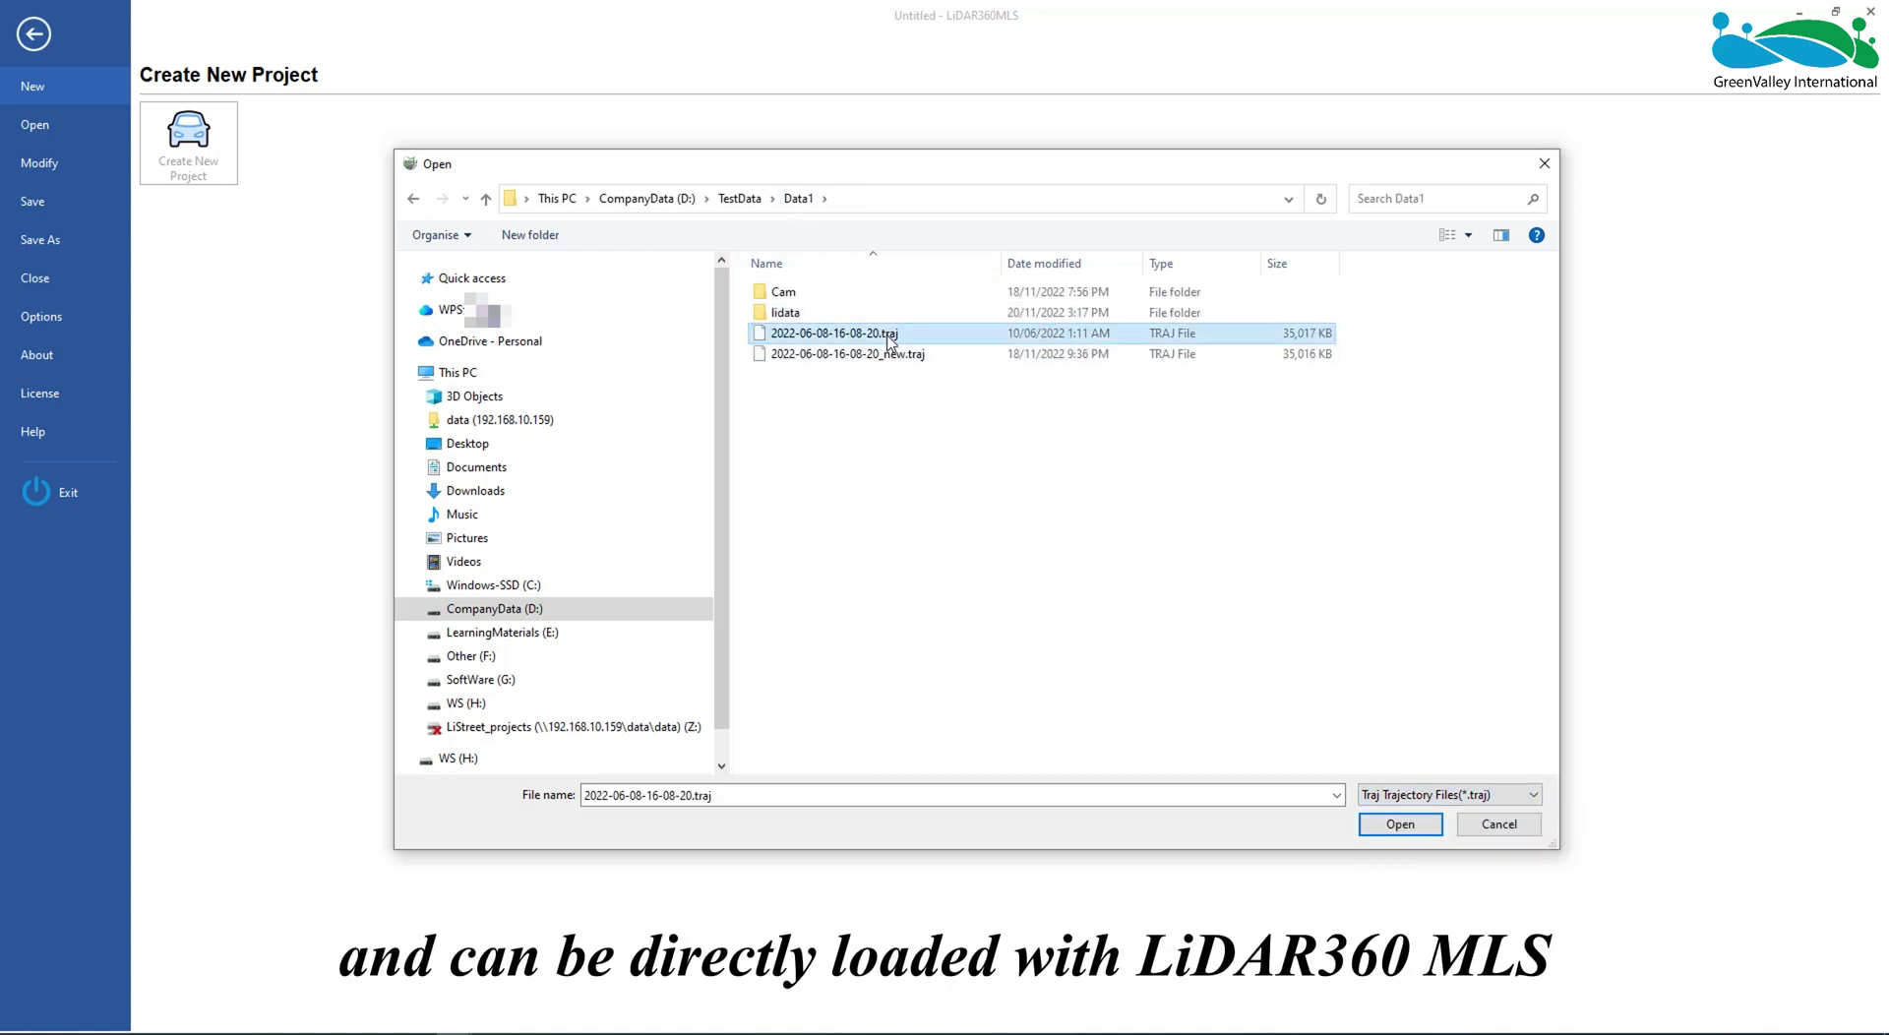
pyautogui.click(1400, 824)
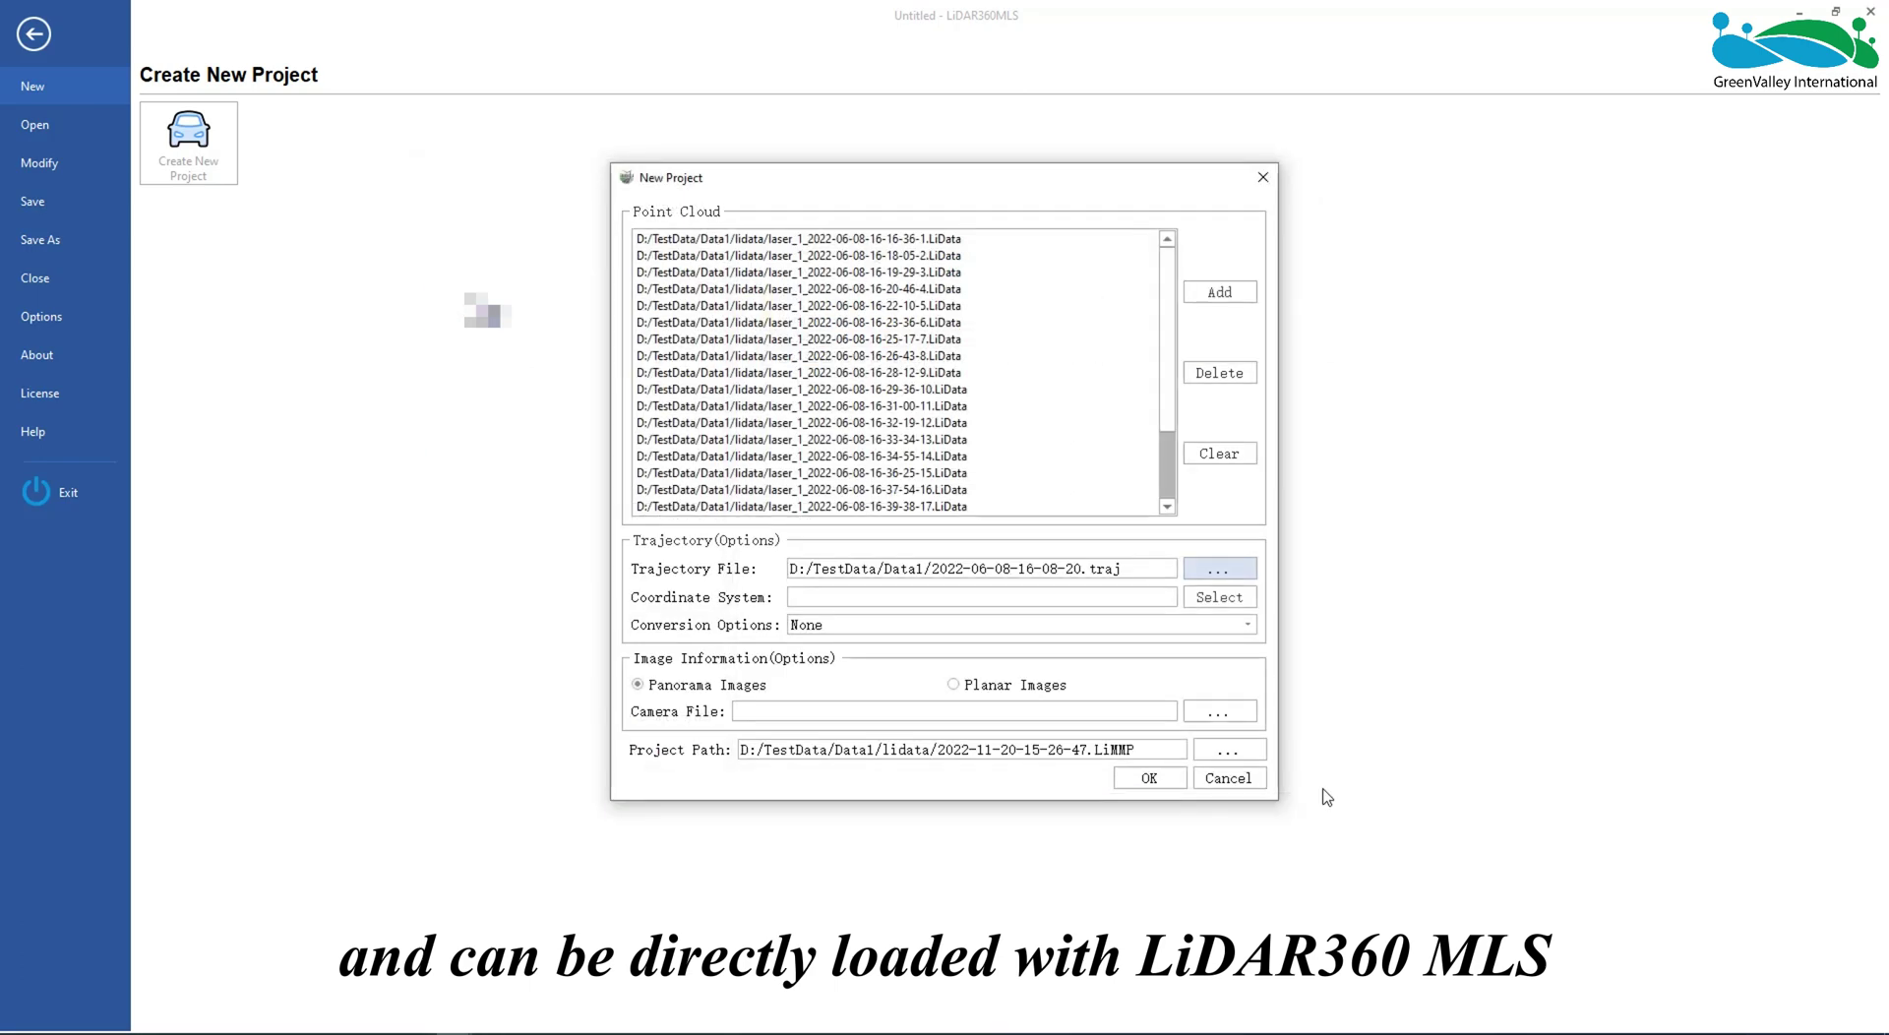
# - Replace the trajectory with the ASCII trajectory file 1.POS
pyautogui.click(1199, 575)
pyautogui.click(1396, 794)
pyautogui.click(1426, 832)
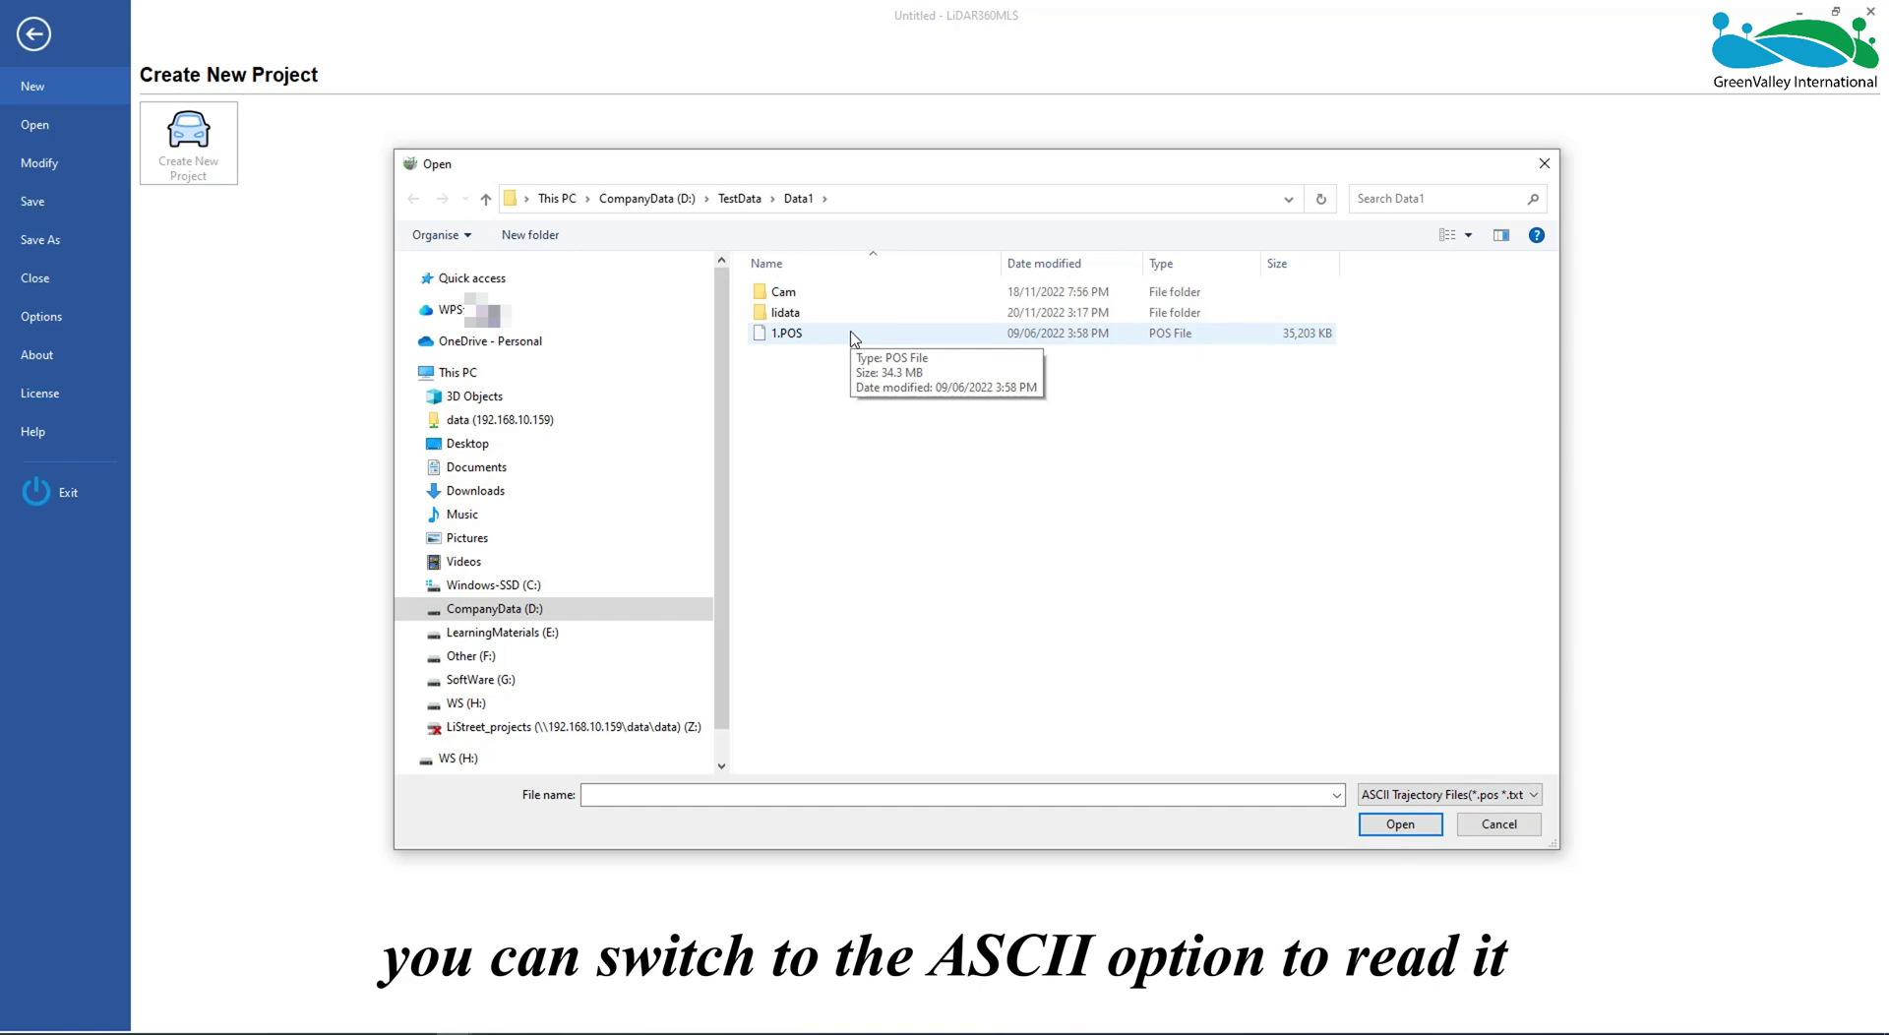
pyautogui.click(1434, 797)
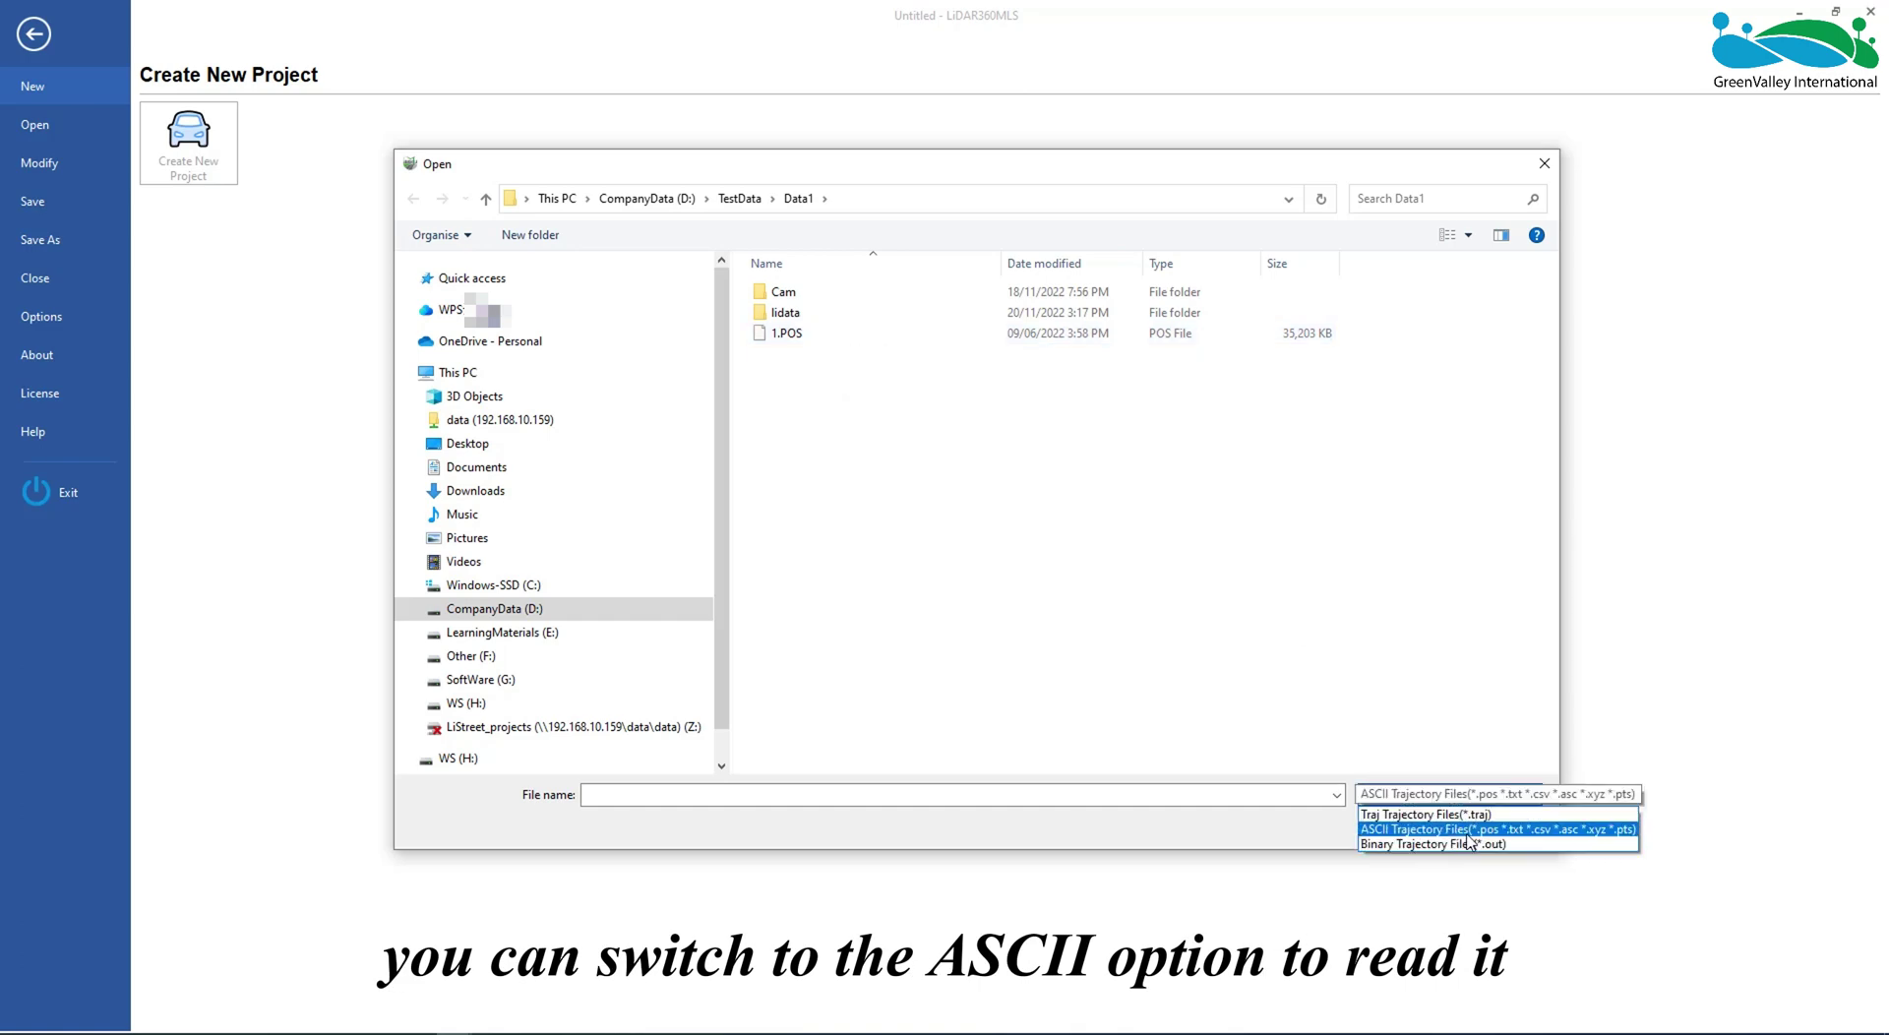
pyautogui.click(826, 336)
pyautogui.click(826, 337)
pyautogui.click(1379, 820)
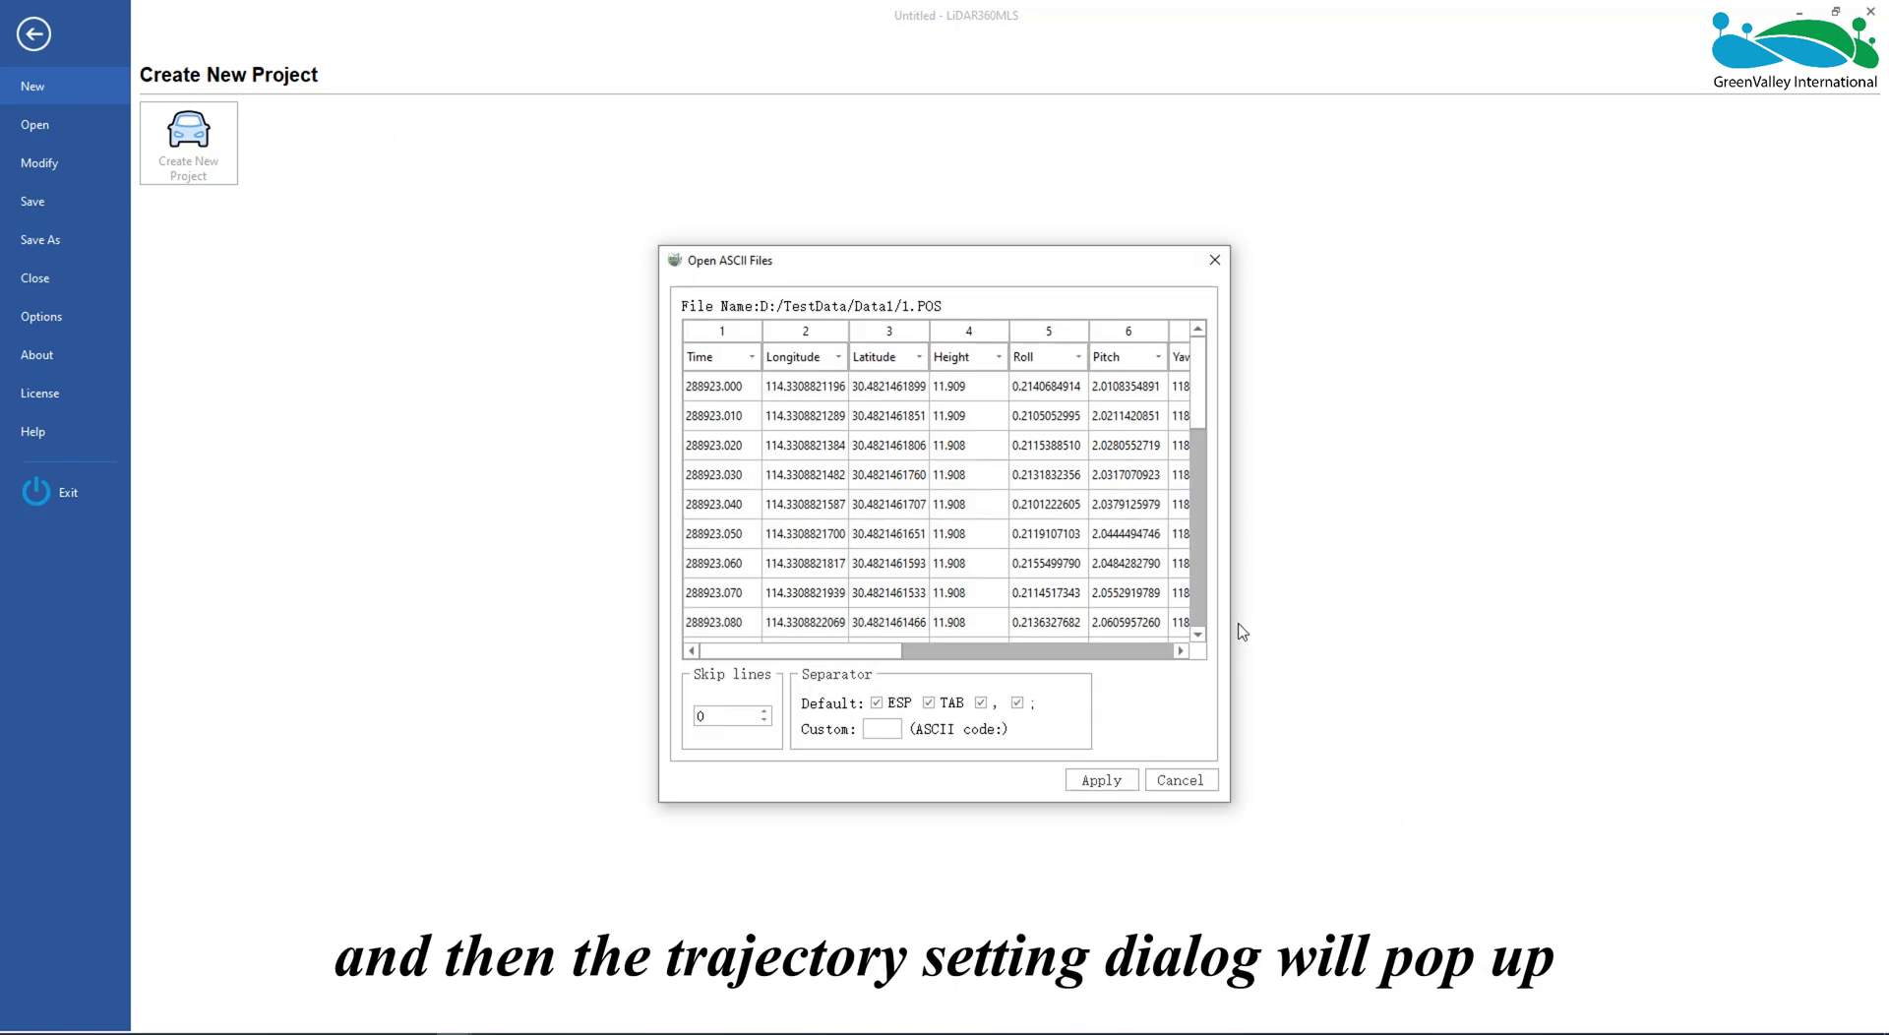
# - Skip 1 header line and set column 14 of 1.POS to Quality
pyautogui.moveTo(1389, 622); pyautogui.dragTo(1847, 622)
pyautogui.moveTo(1372, 260); pyautogui.dragTo(1109, 245)
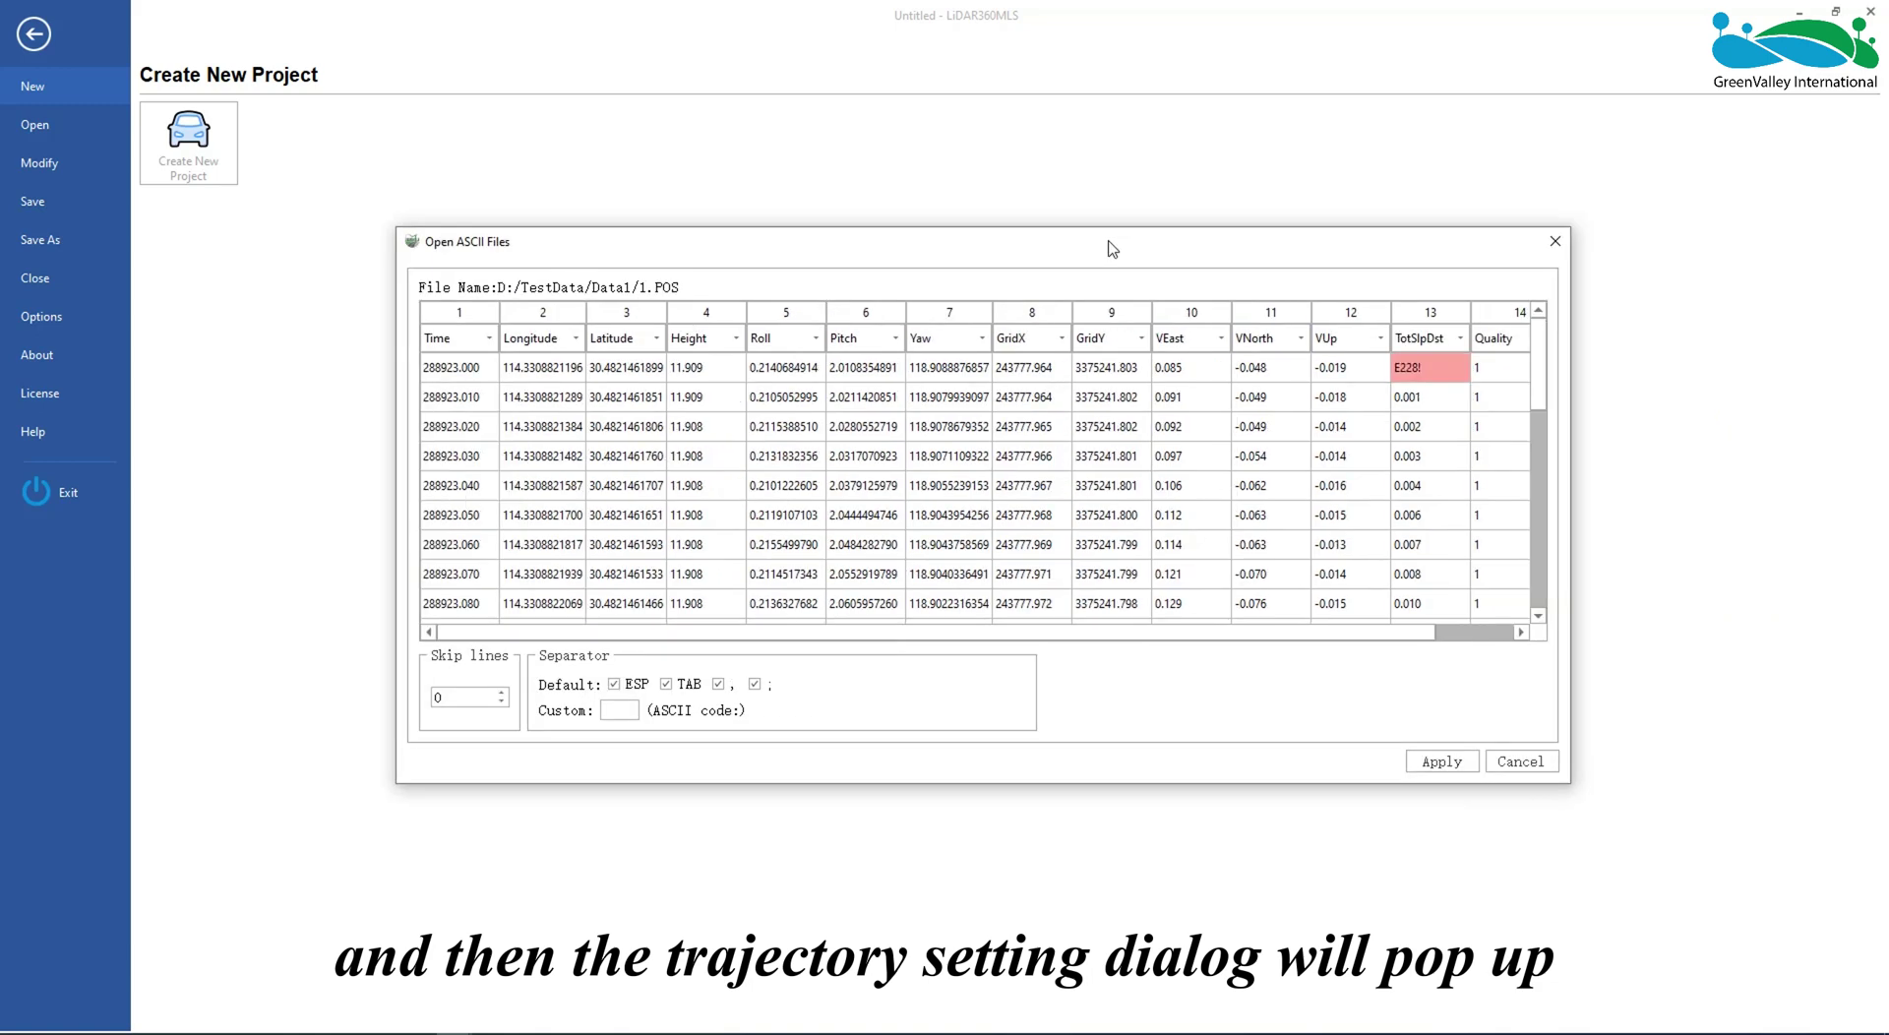
pyautogui.click(501, 692)
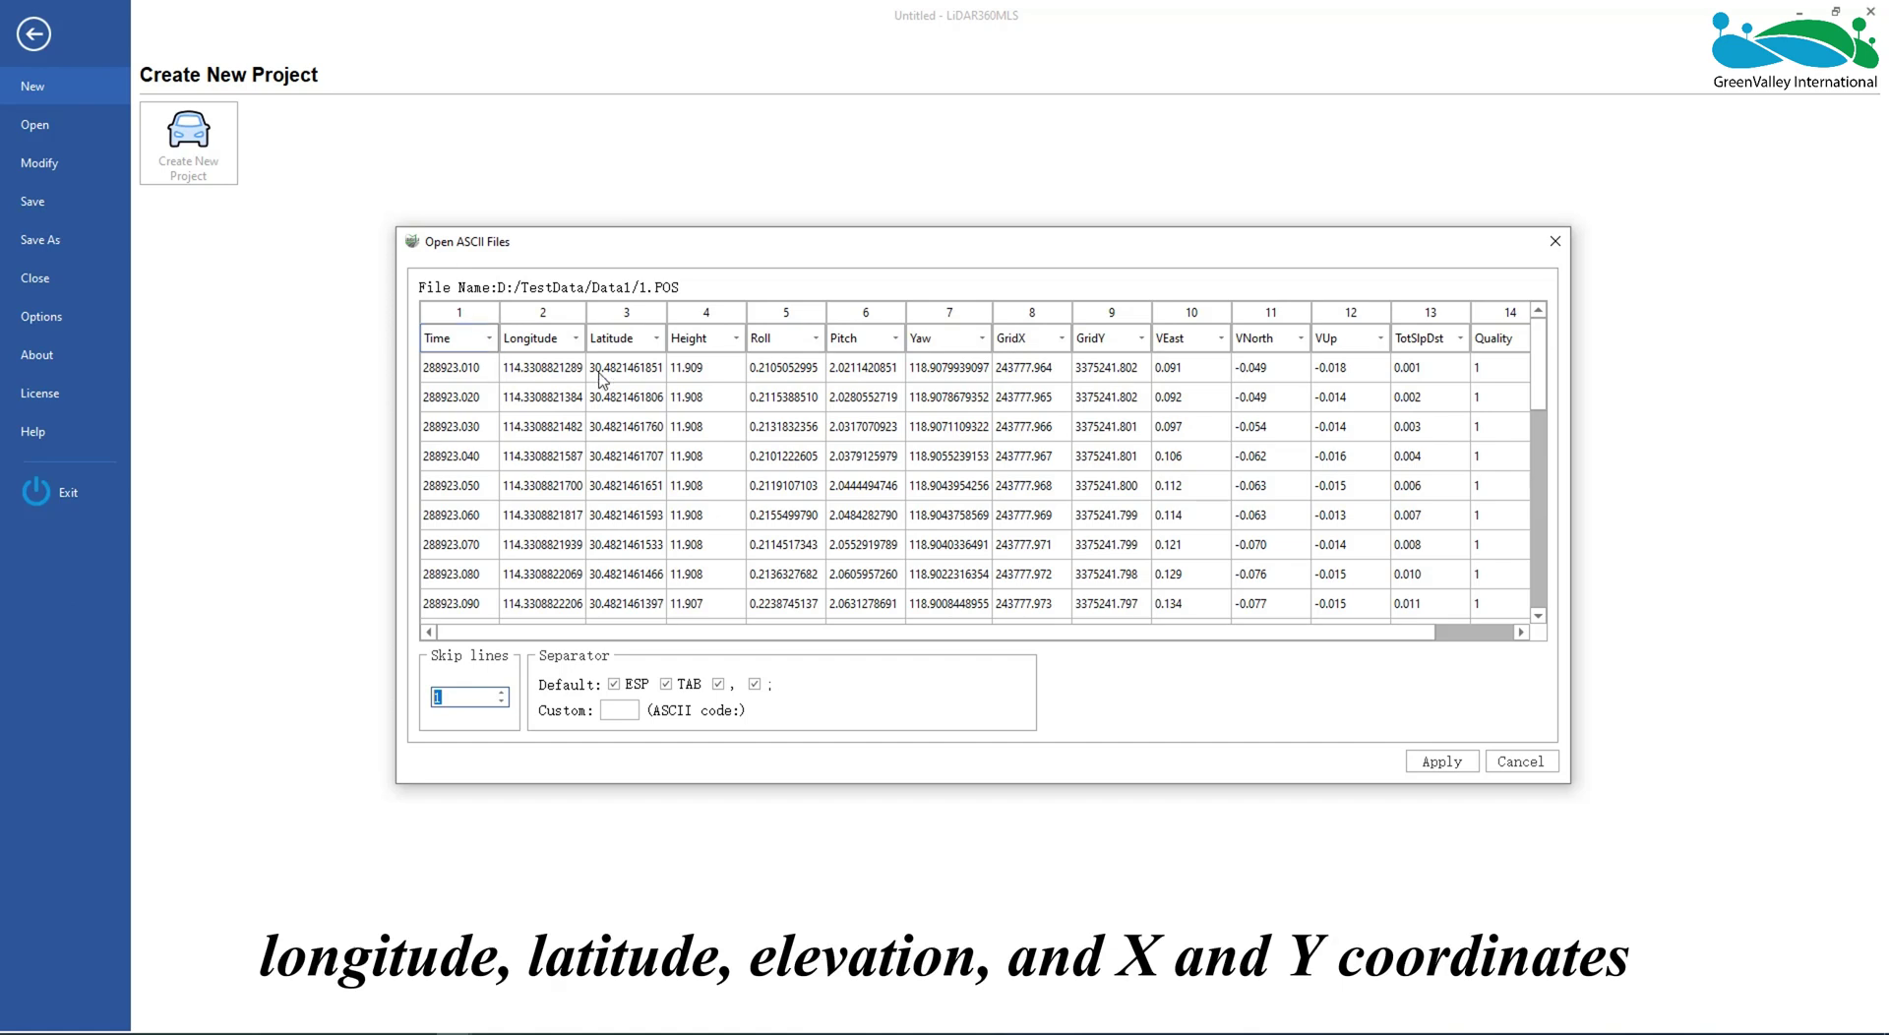
pyautogui.click(1493, 342)
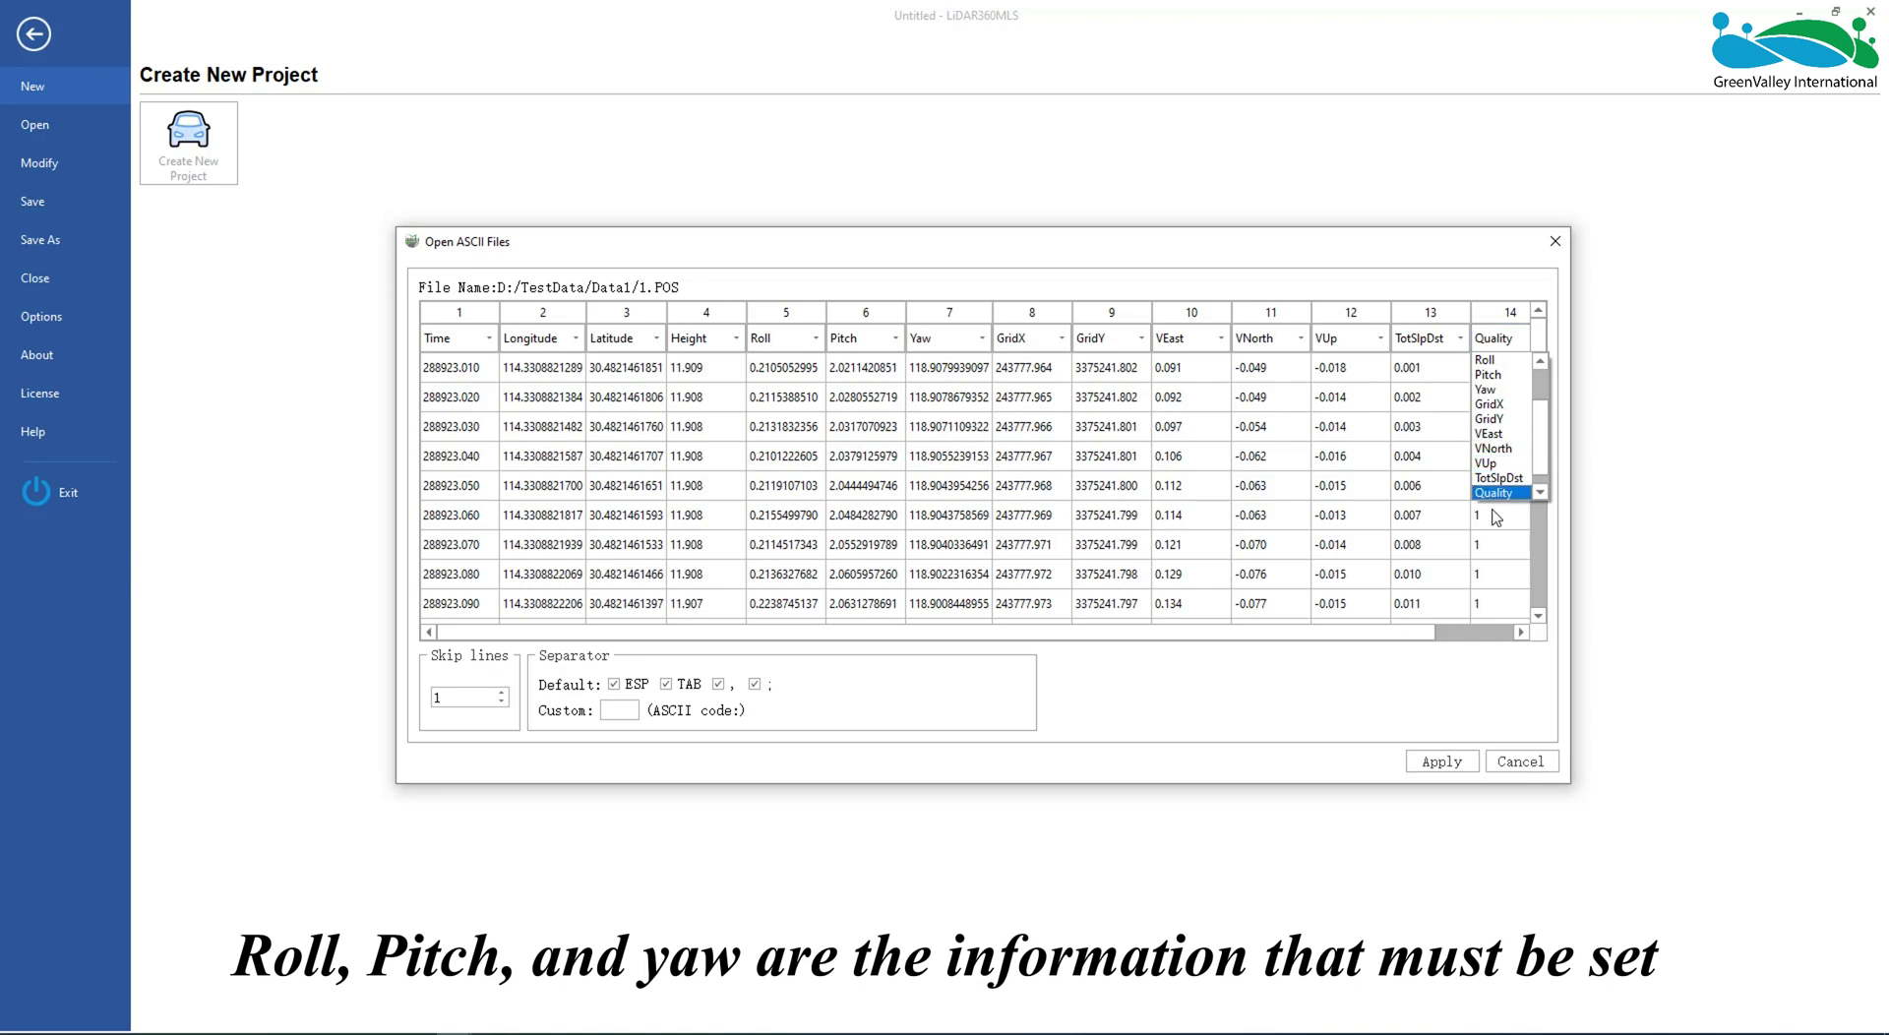
pyautogui.click(1493, 493)
# - Set columns 10–13 to Ignore and apply the column settings
pyautogui.click(1208, 338)
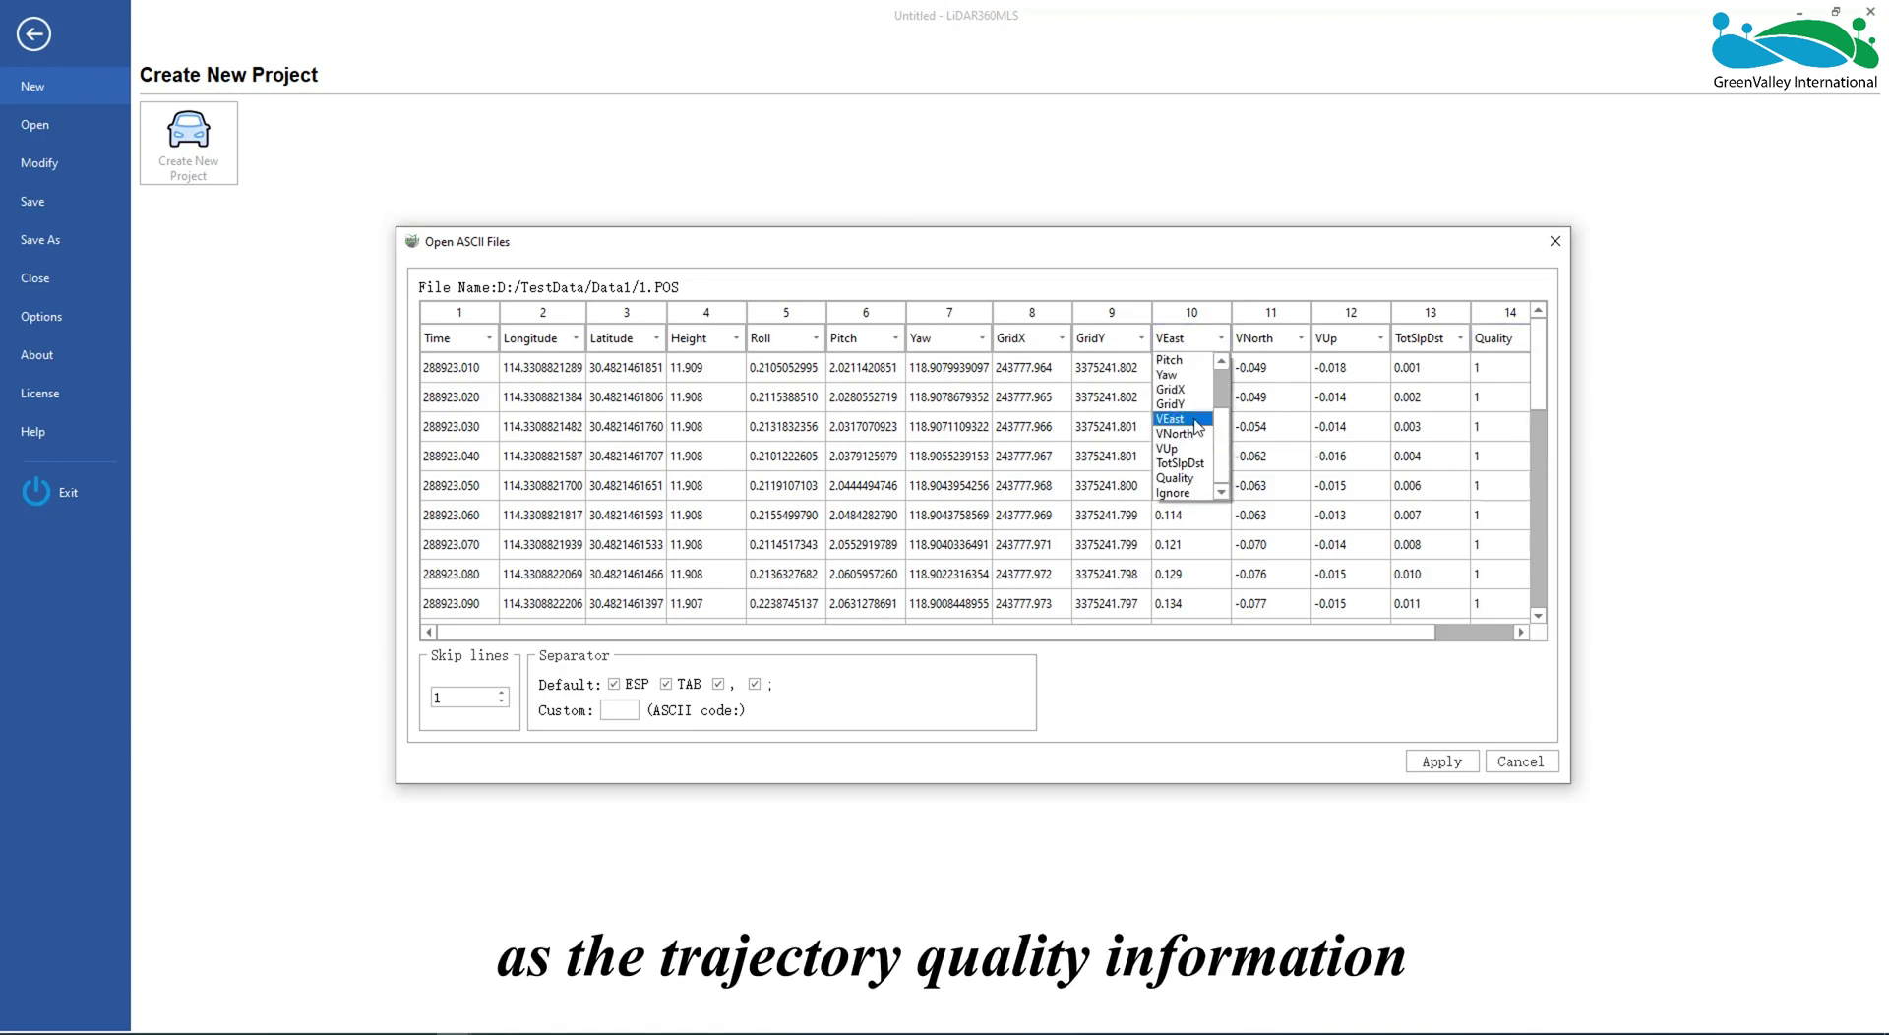
pyautogui.click(1193, 493)
pyautogui.click(1299, 338)
pyautogui.click(1255, 492)
pyautogui.click(1340, 338)
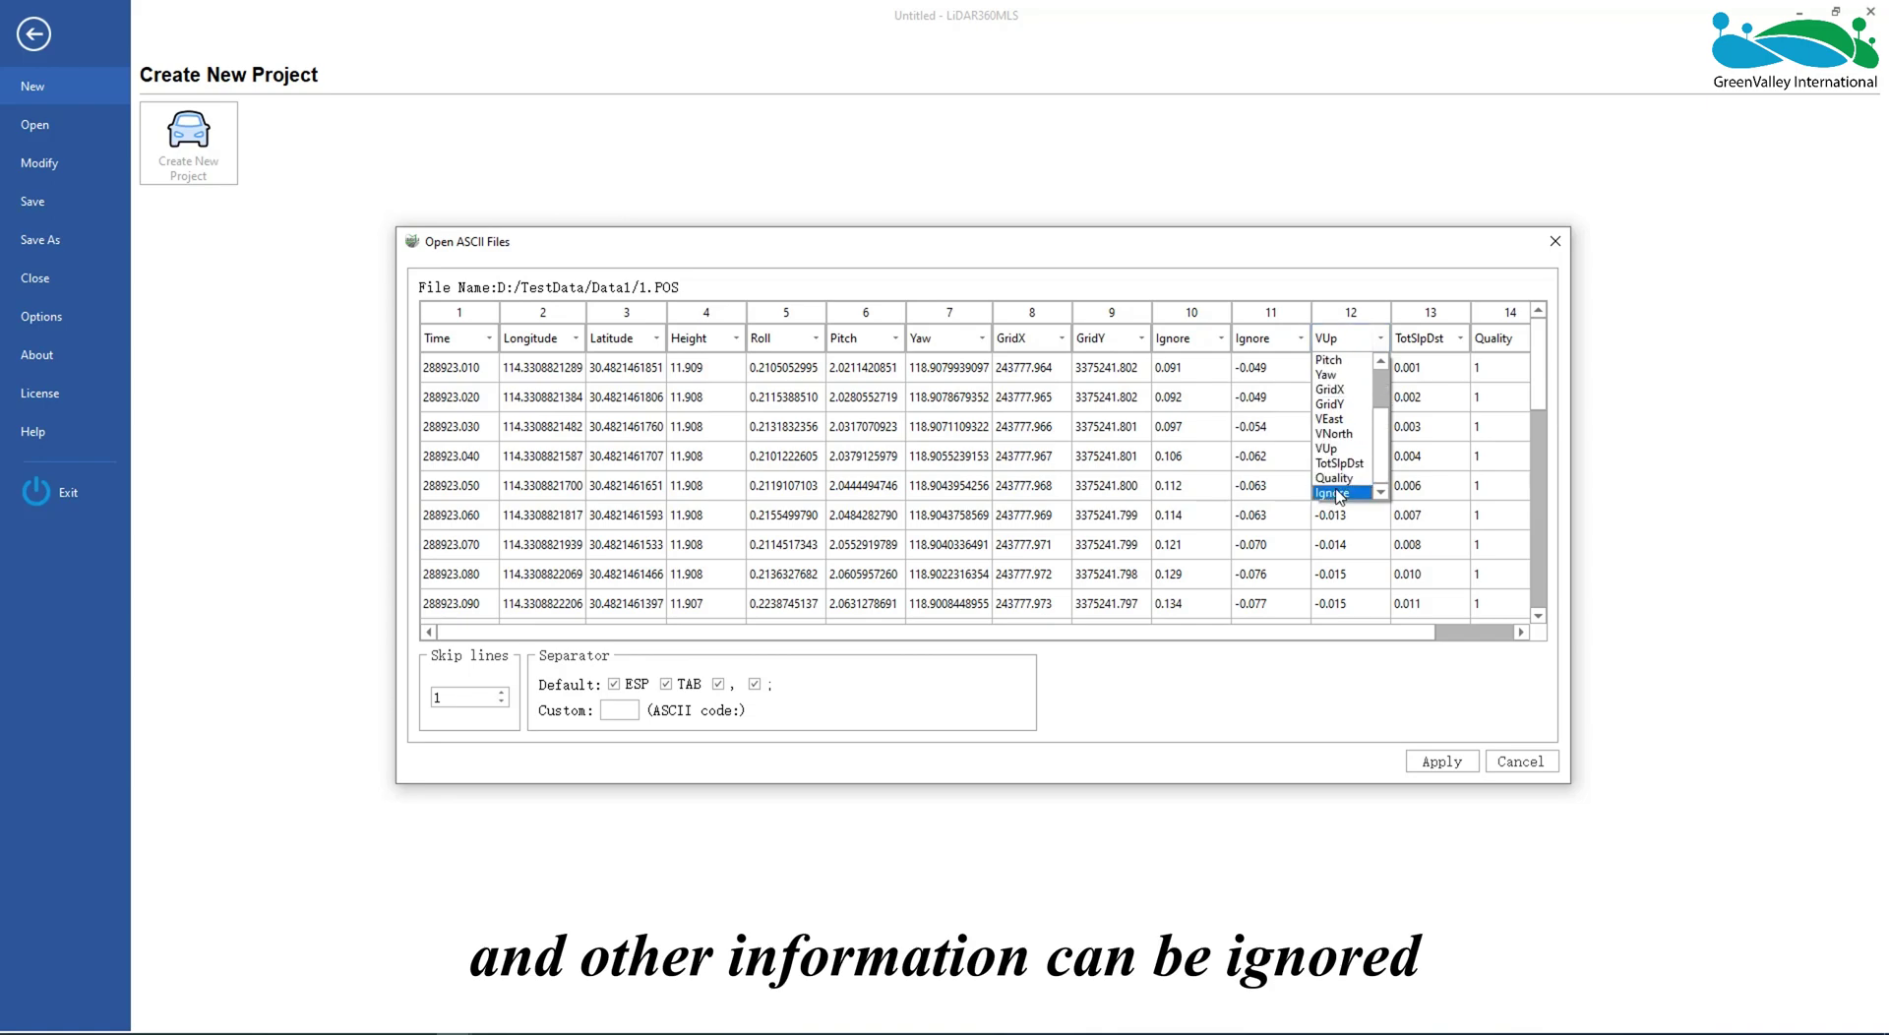
pyautogui.click(1338, 493)
pyautogui.click(1416, 339)
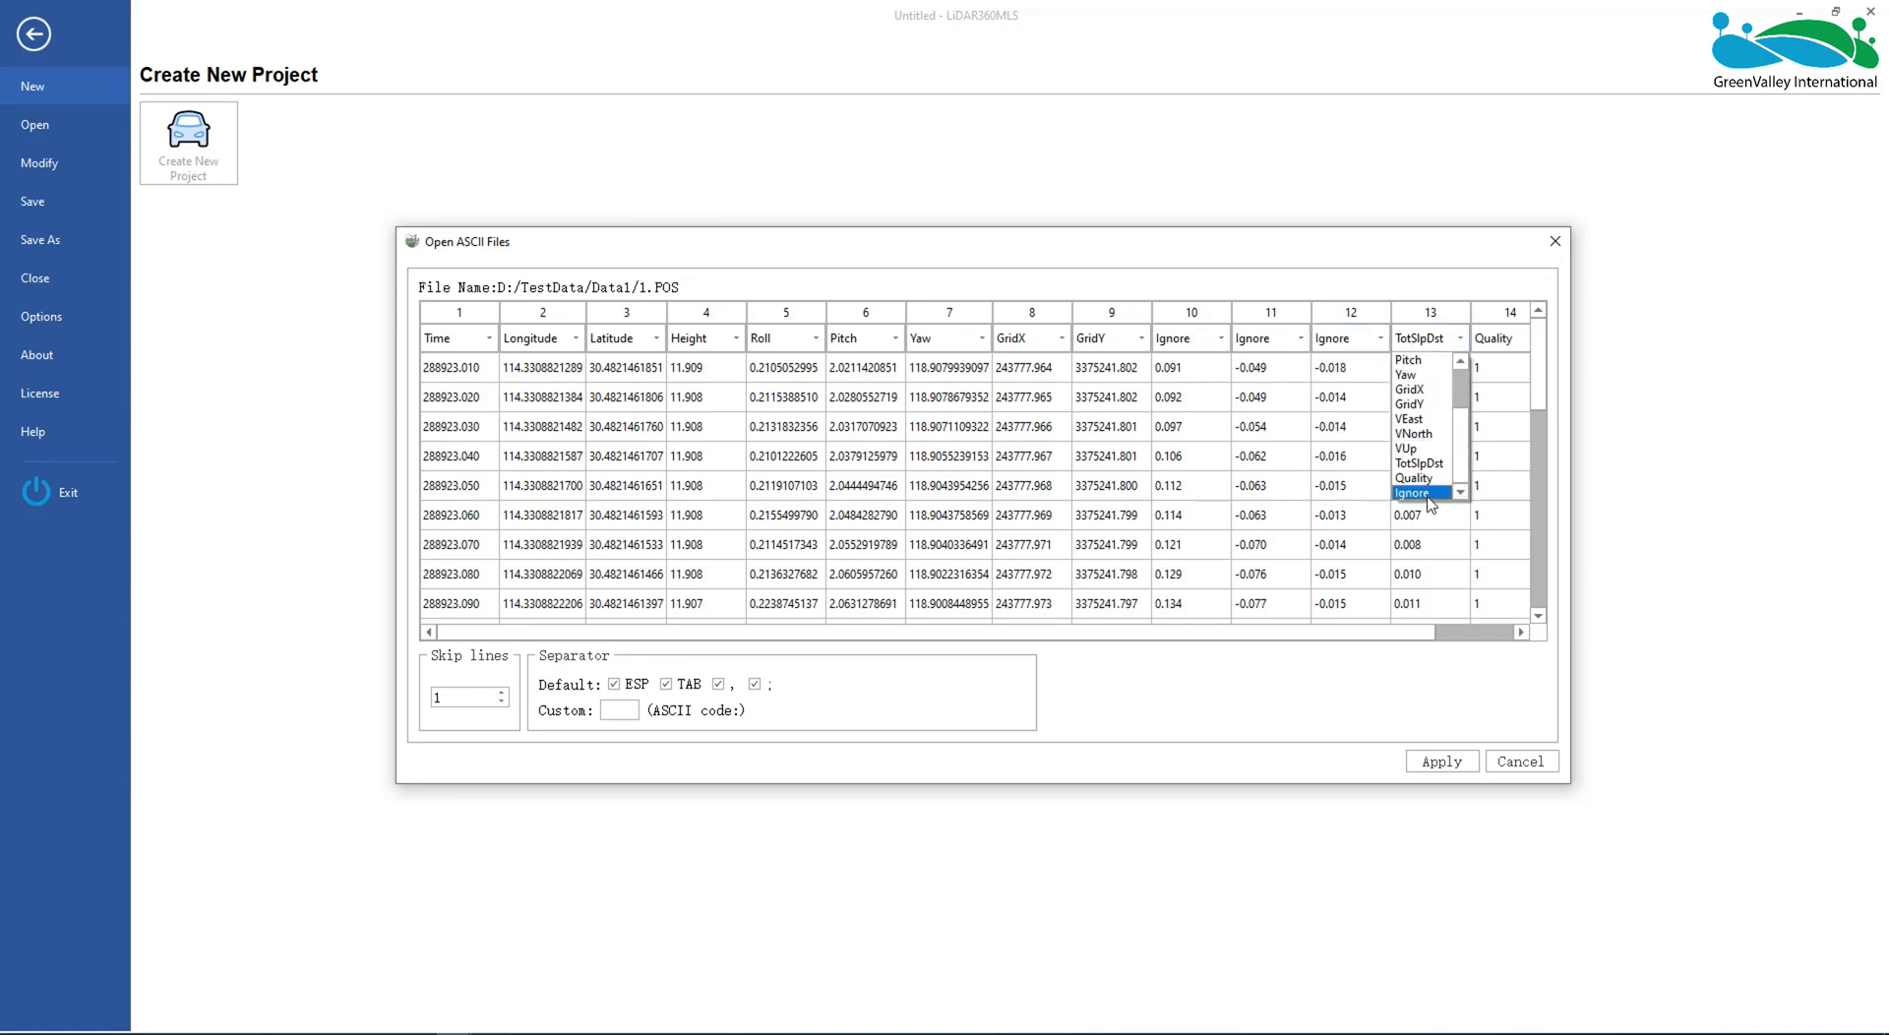
pyautogui.click(1417, 492)
pyautogui.click(1441, 762)
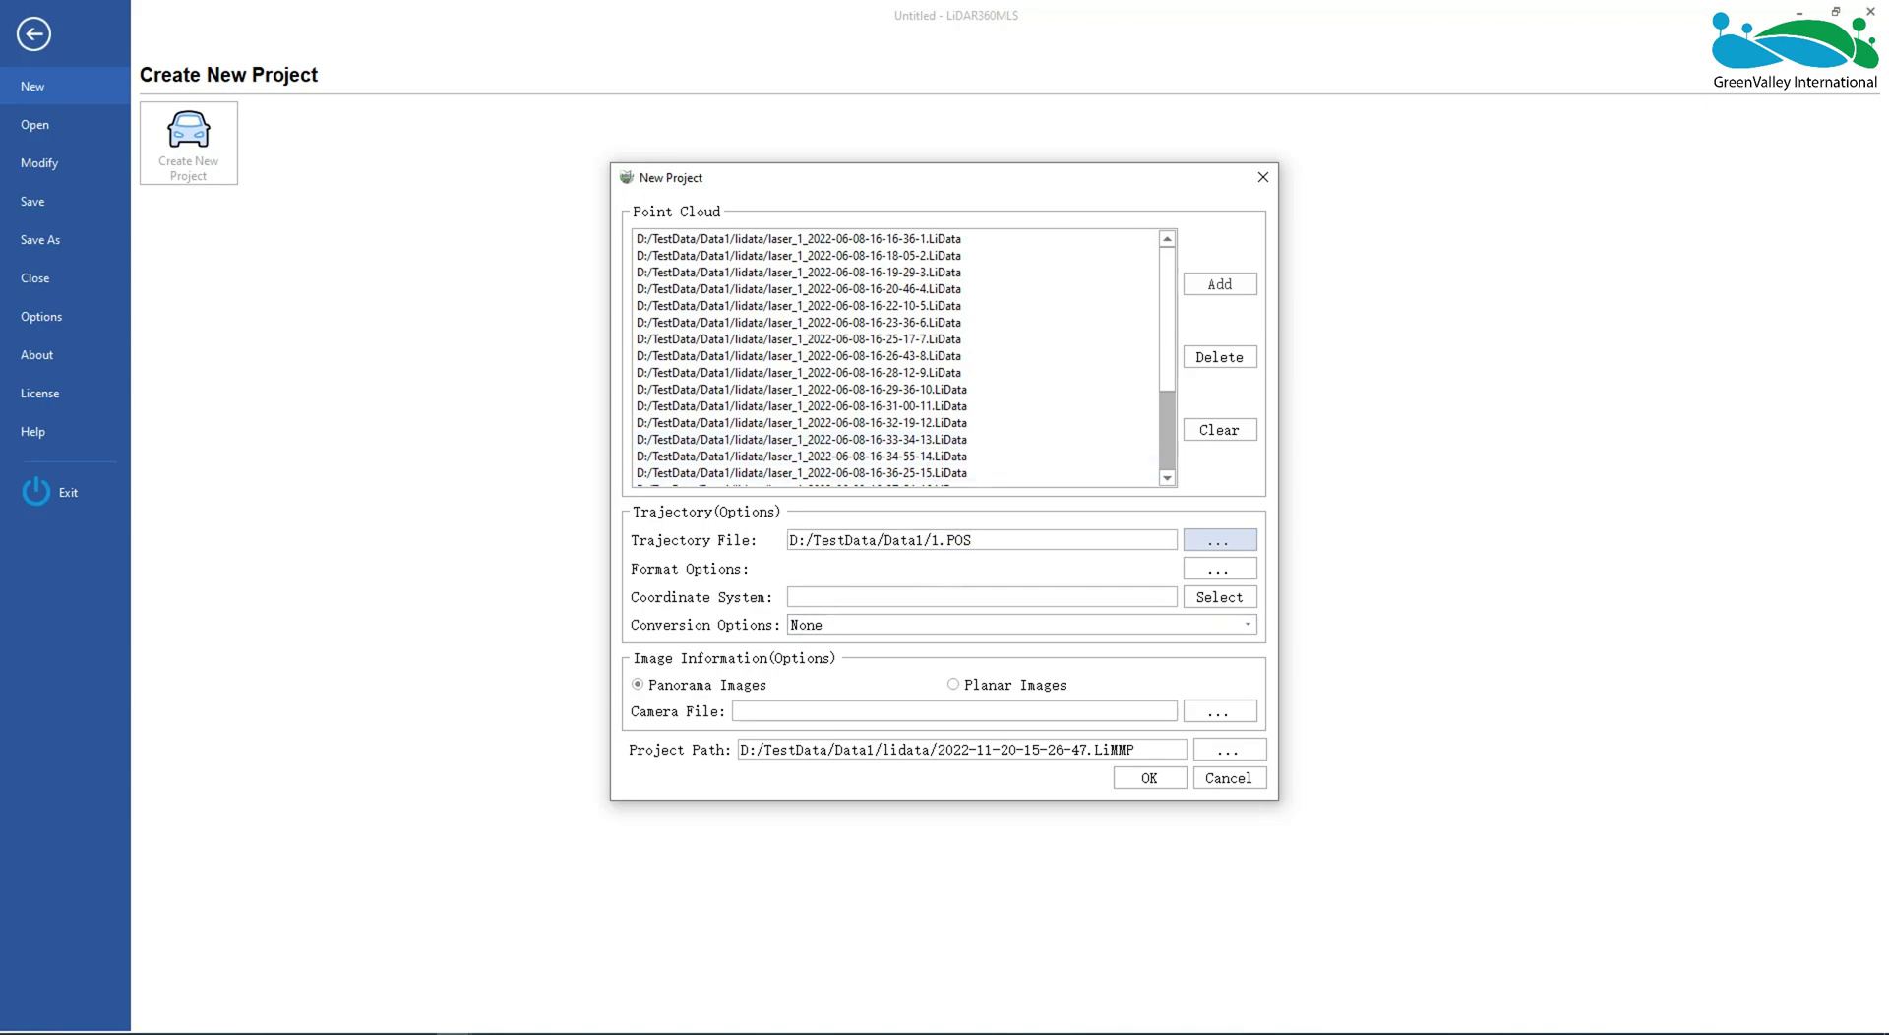
pyautogui.click(1194, 542)
pyautogui.click(1446, 794)
pyautogui.click(1446, 842)
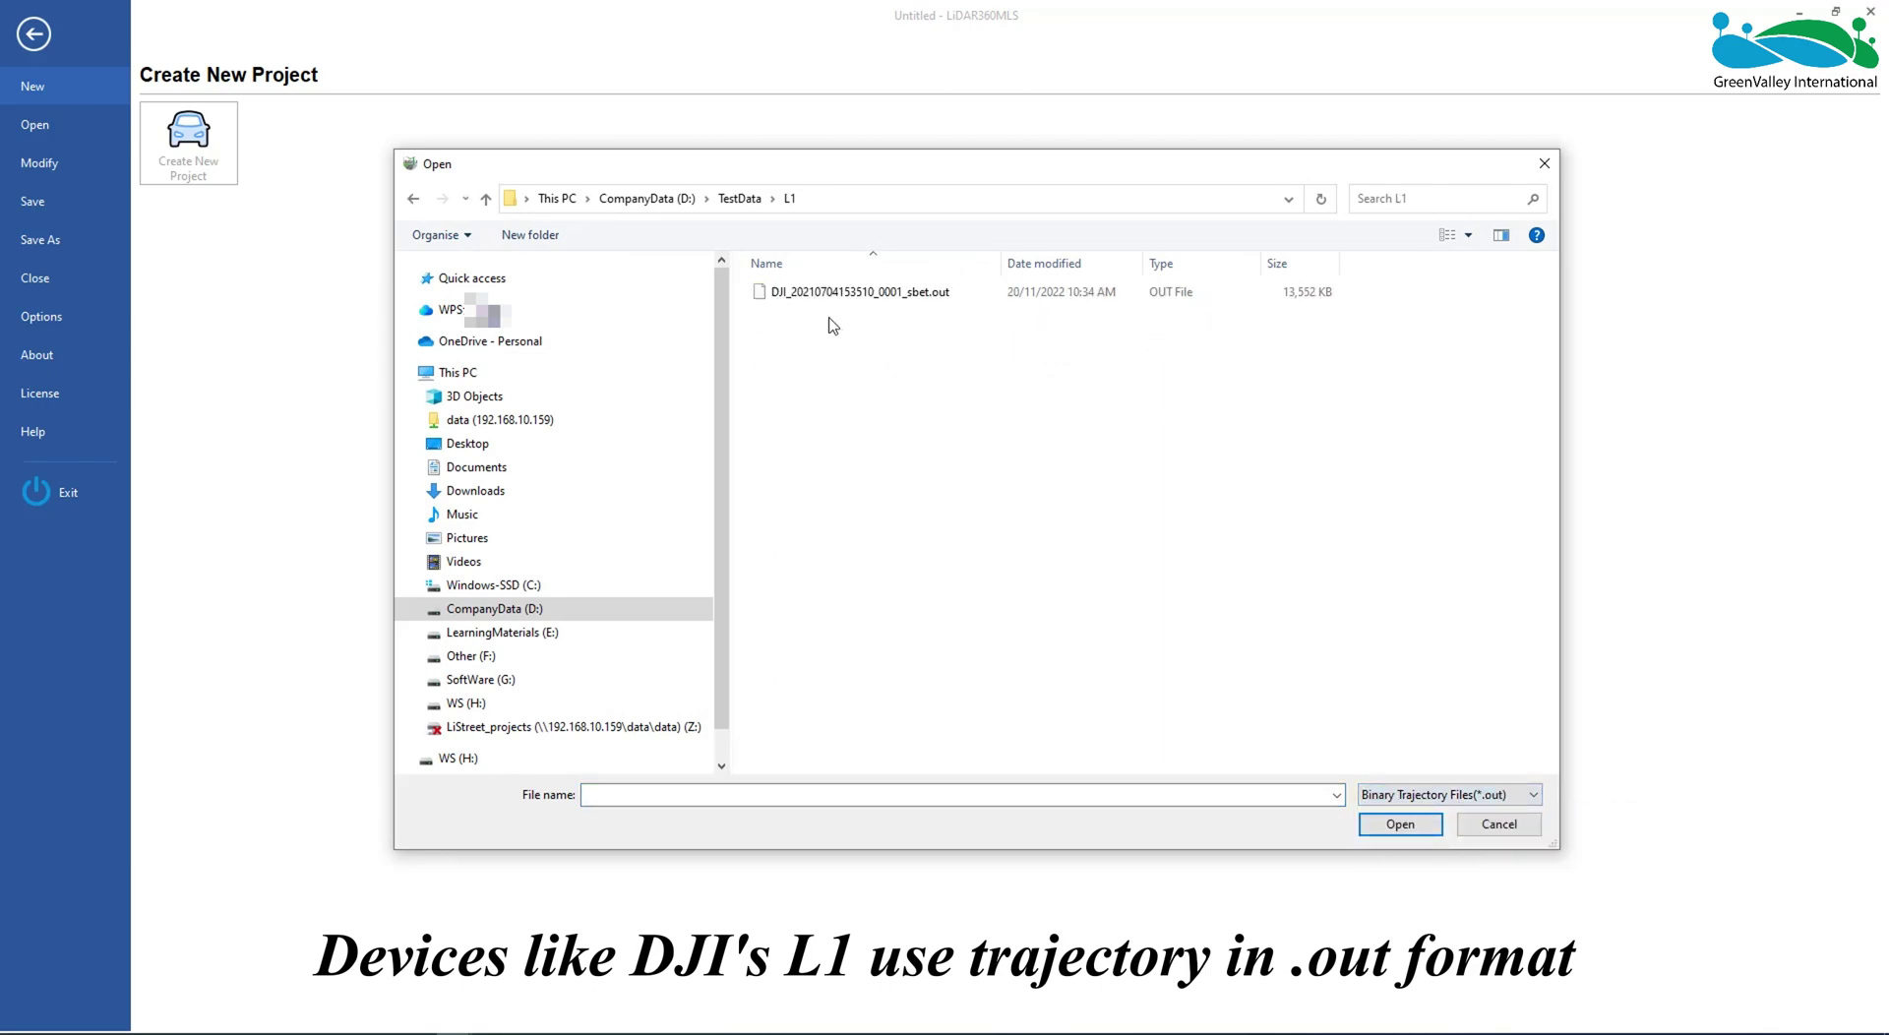
pyautogui.doubleClick(914, 295)
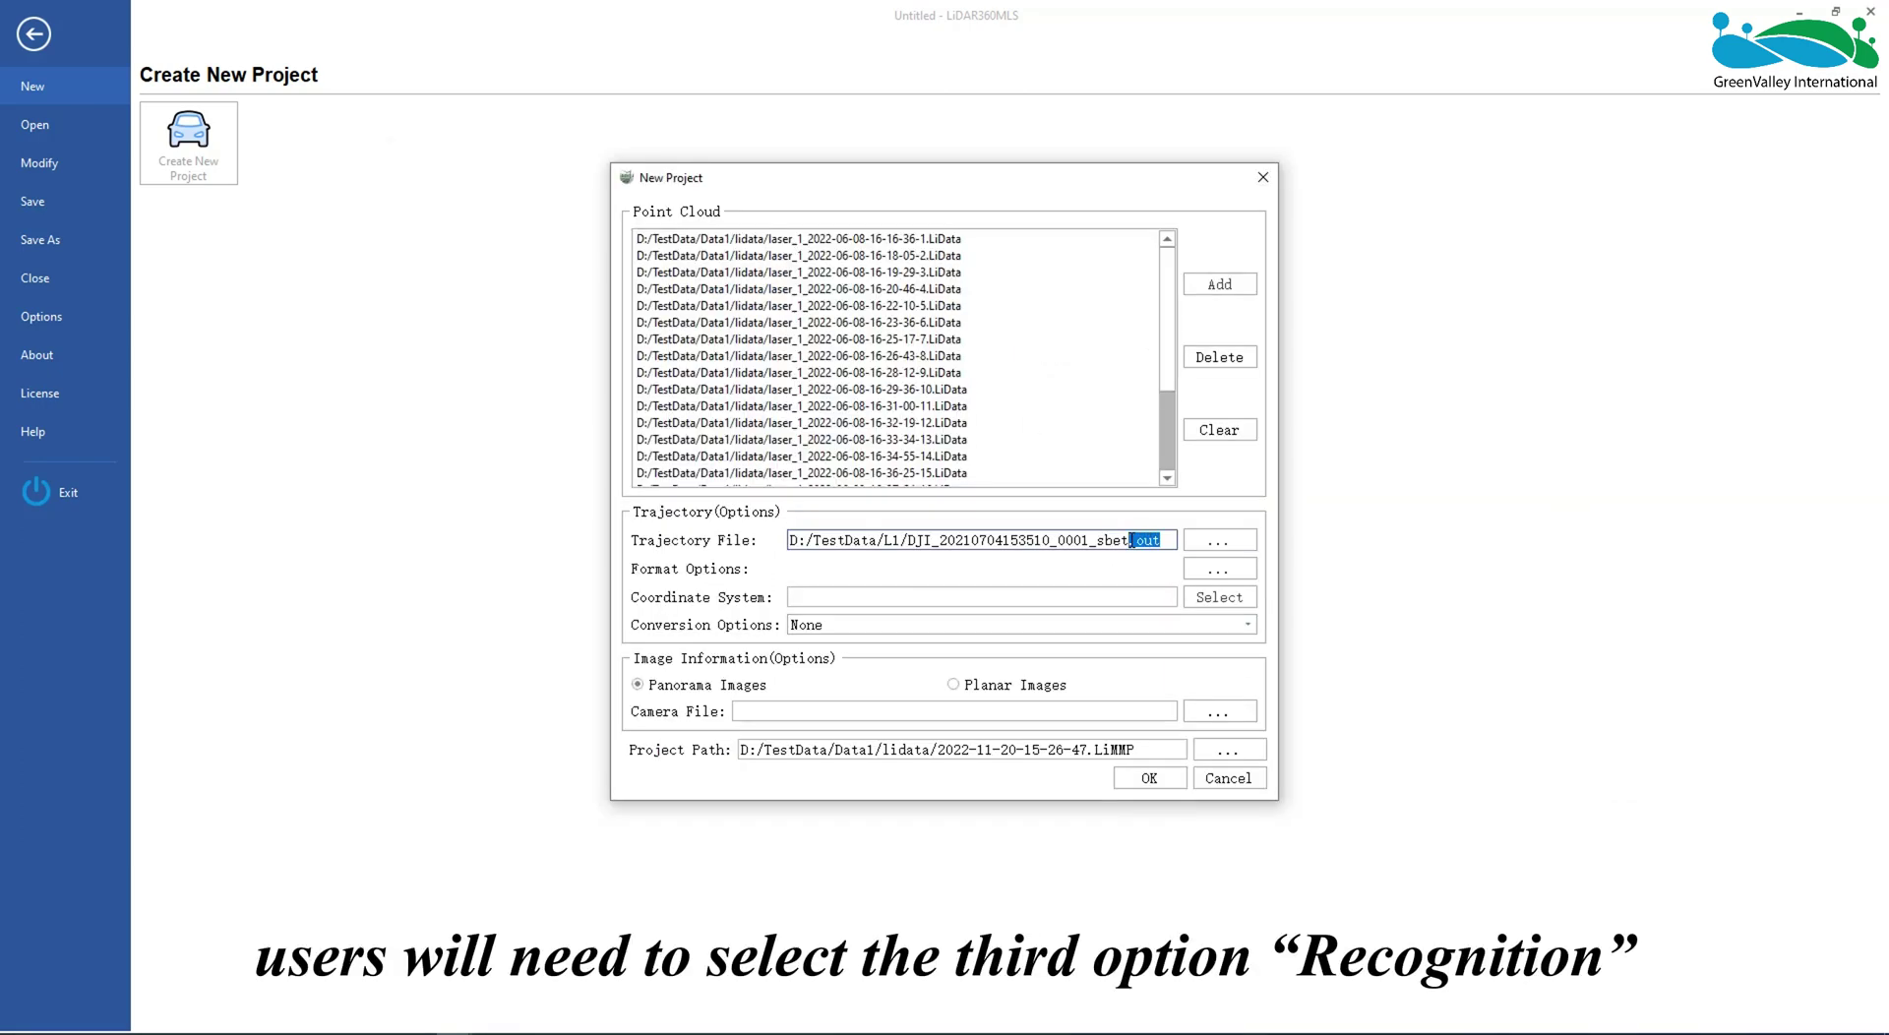
# - Set the trajectory format's time conversion method to Multiply and add constant
pyautogui.click(1218, 568)
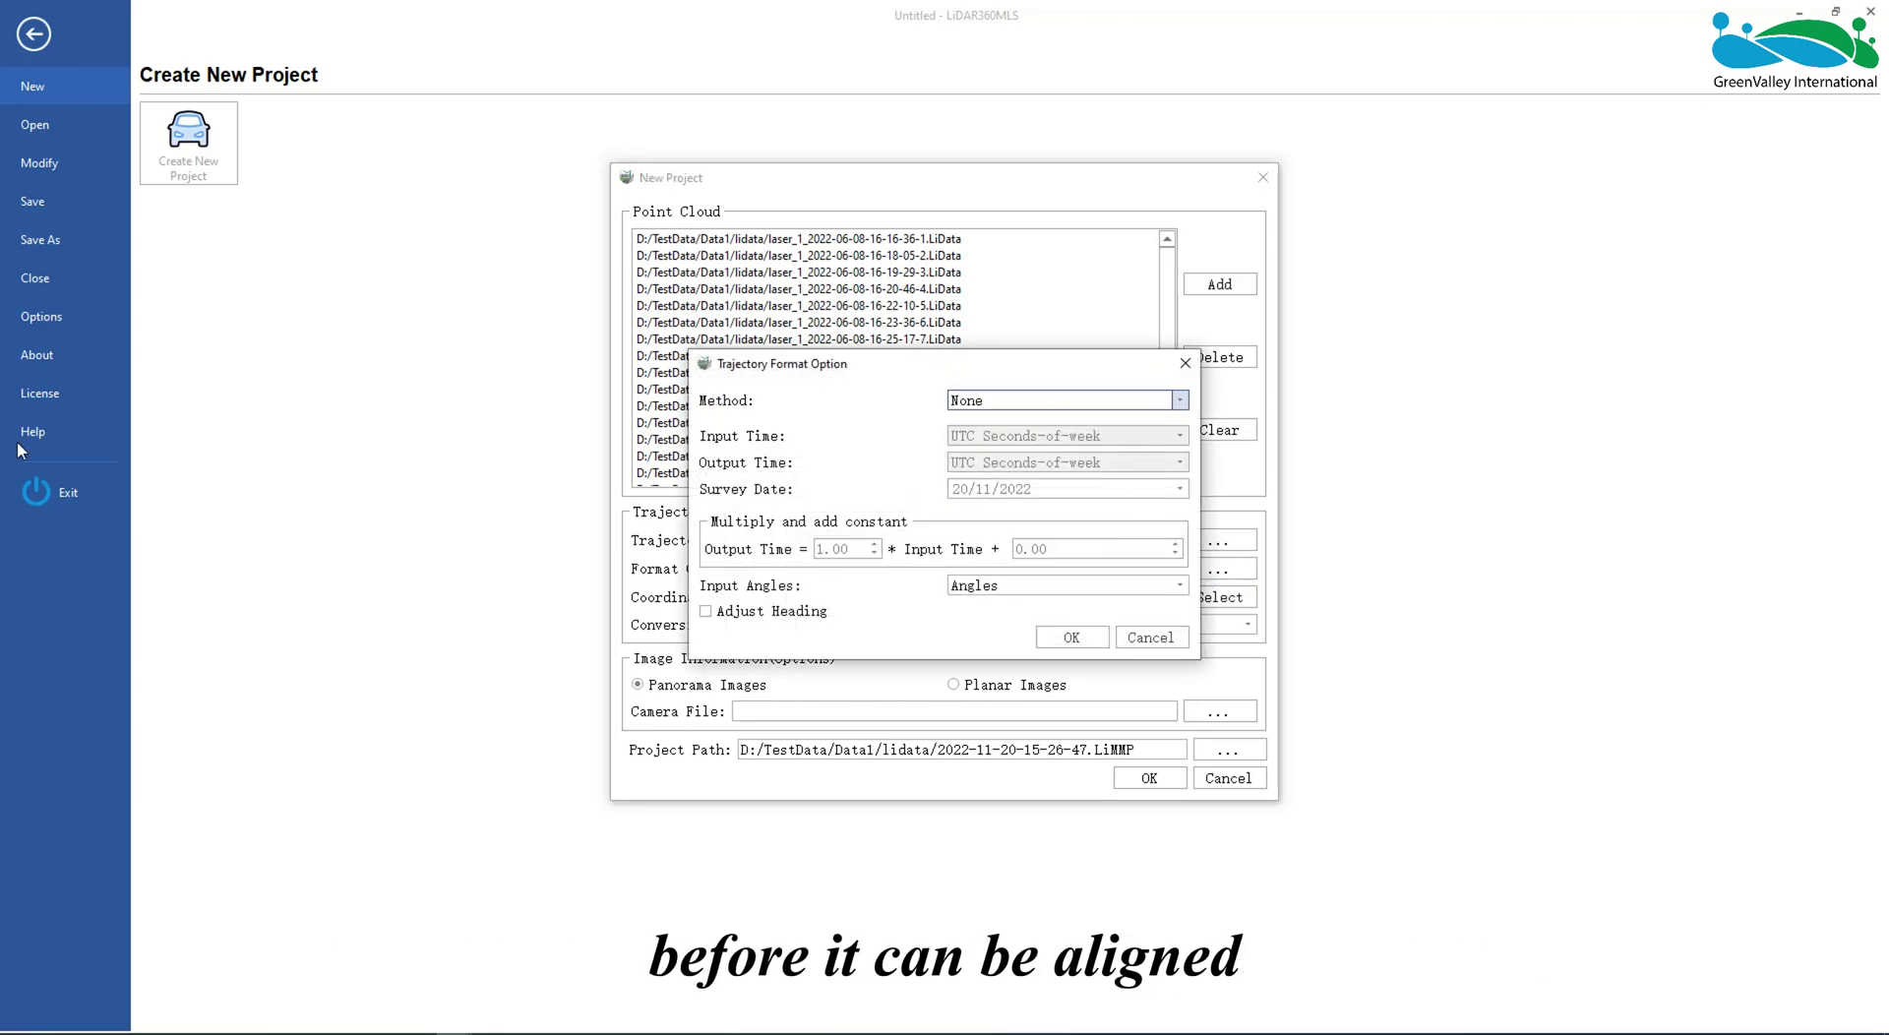
pyautogui.click(1072, 400)
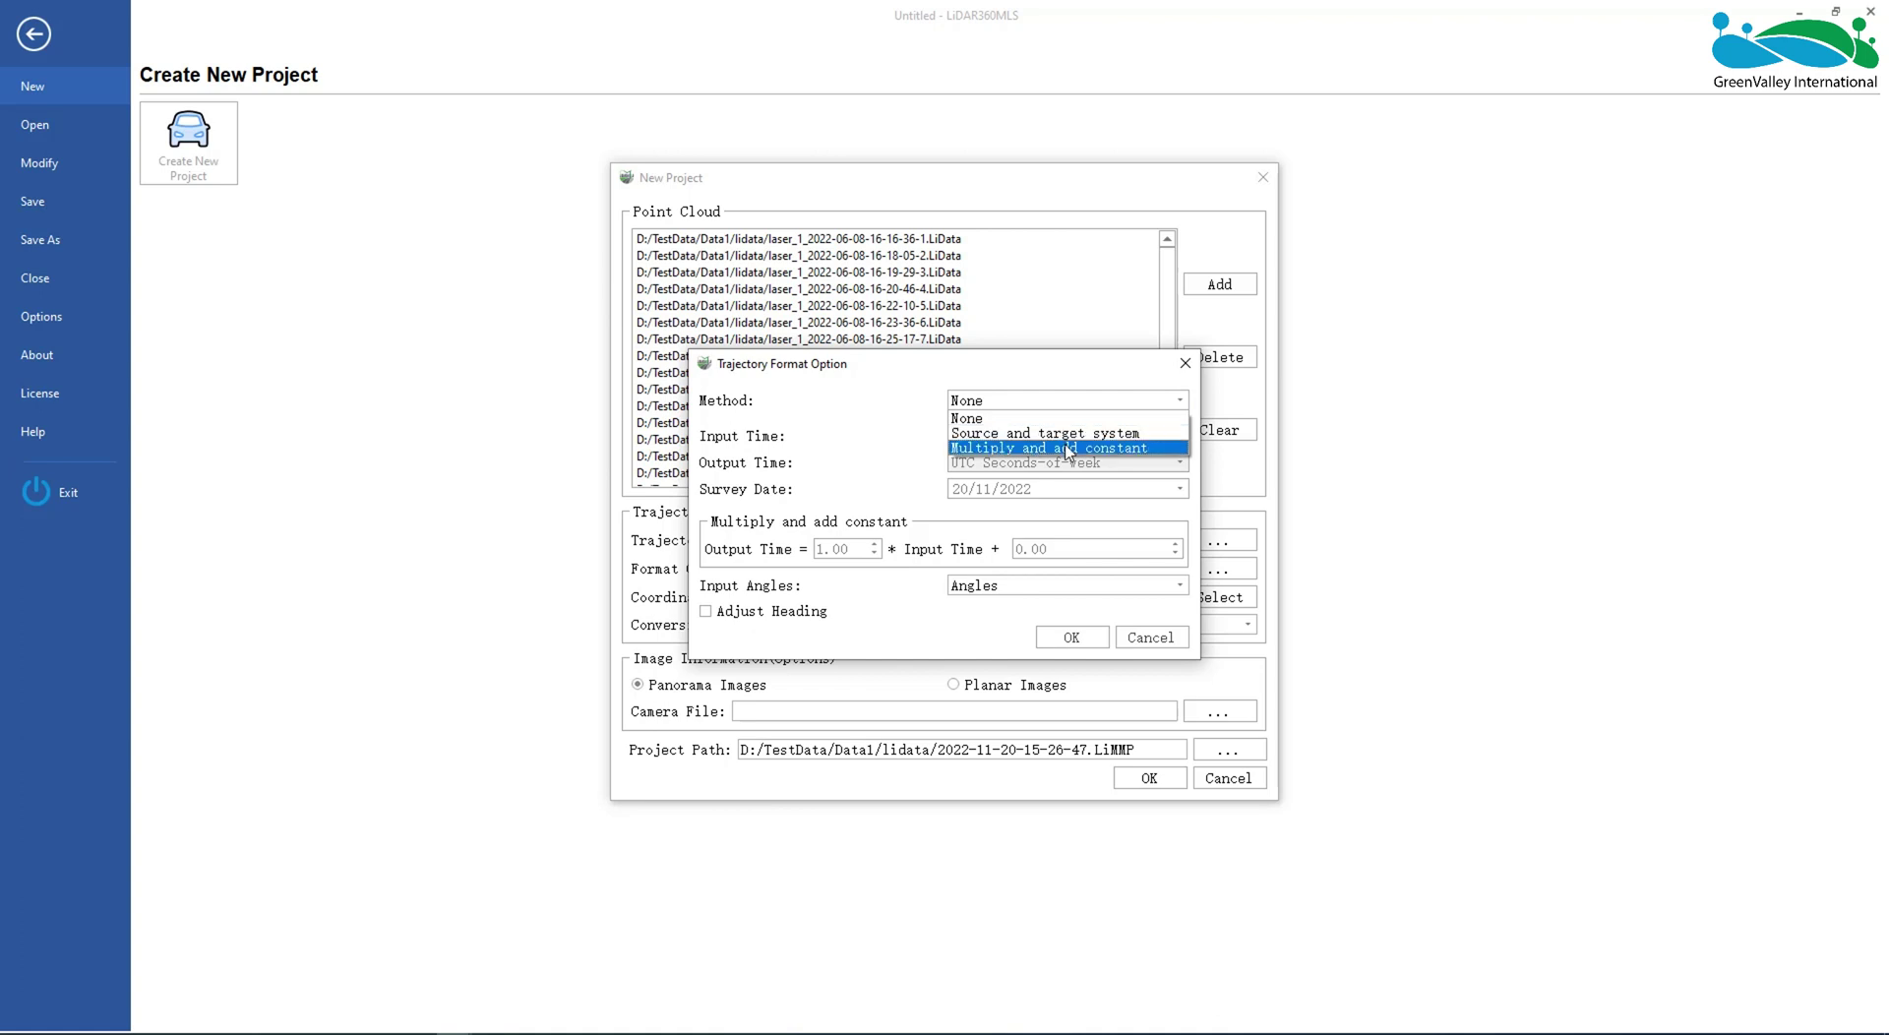
pyautogui.click(1097, 447)
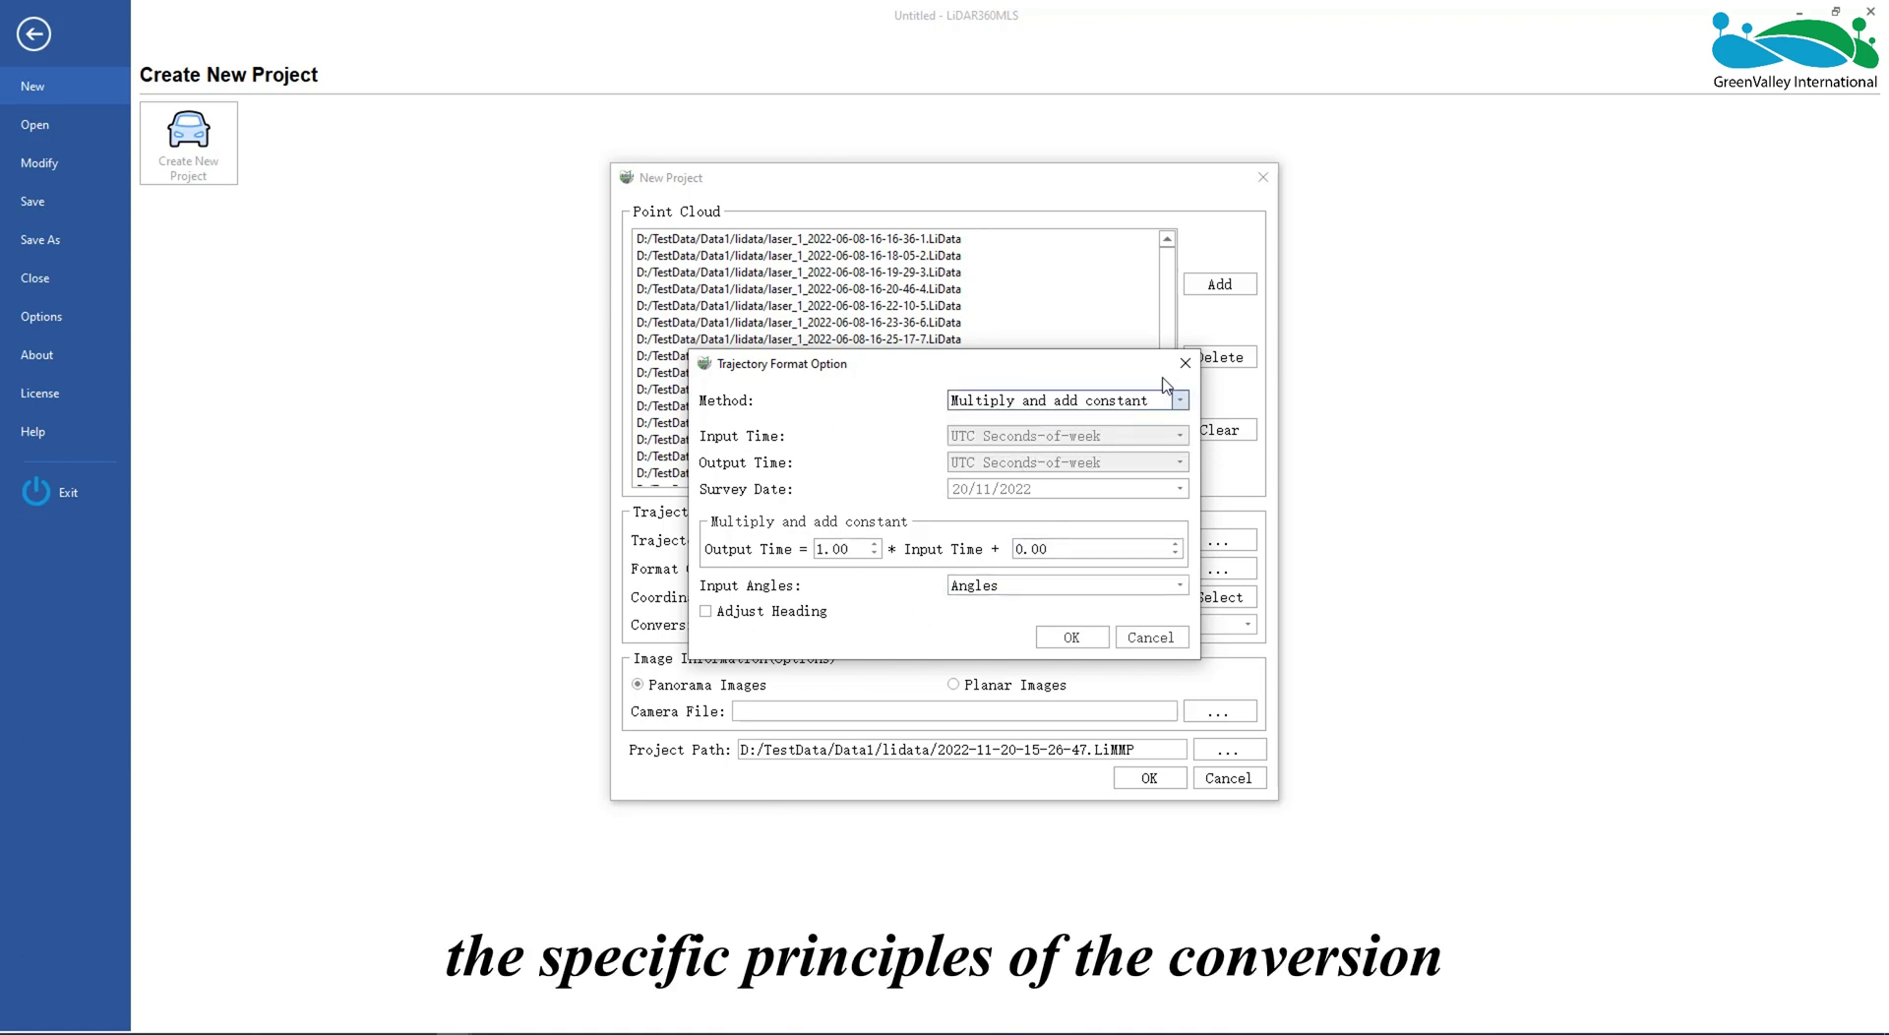
pyautogui.click(1071, 637)
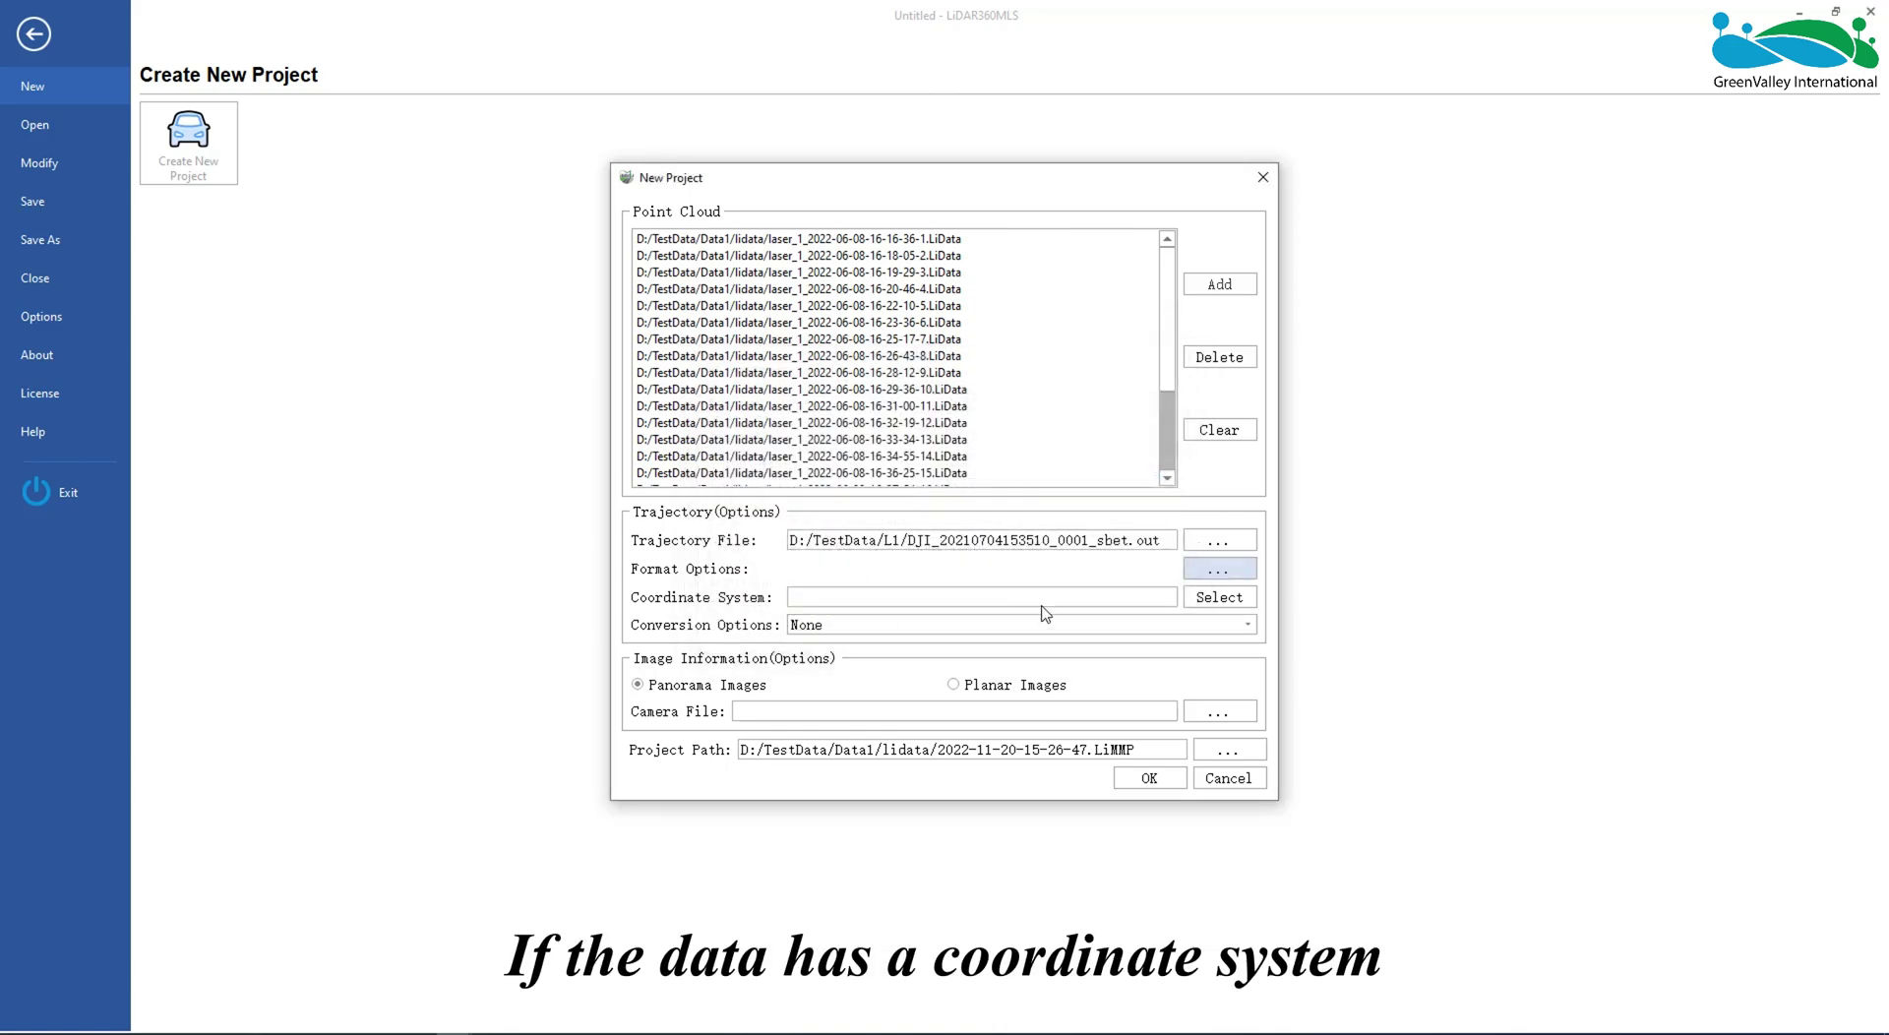
# - Close the coordinate system chooser without choosing one, then browse for the trajectory file again
pyautogui.click(1198, 599)
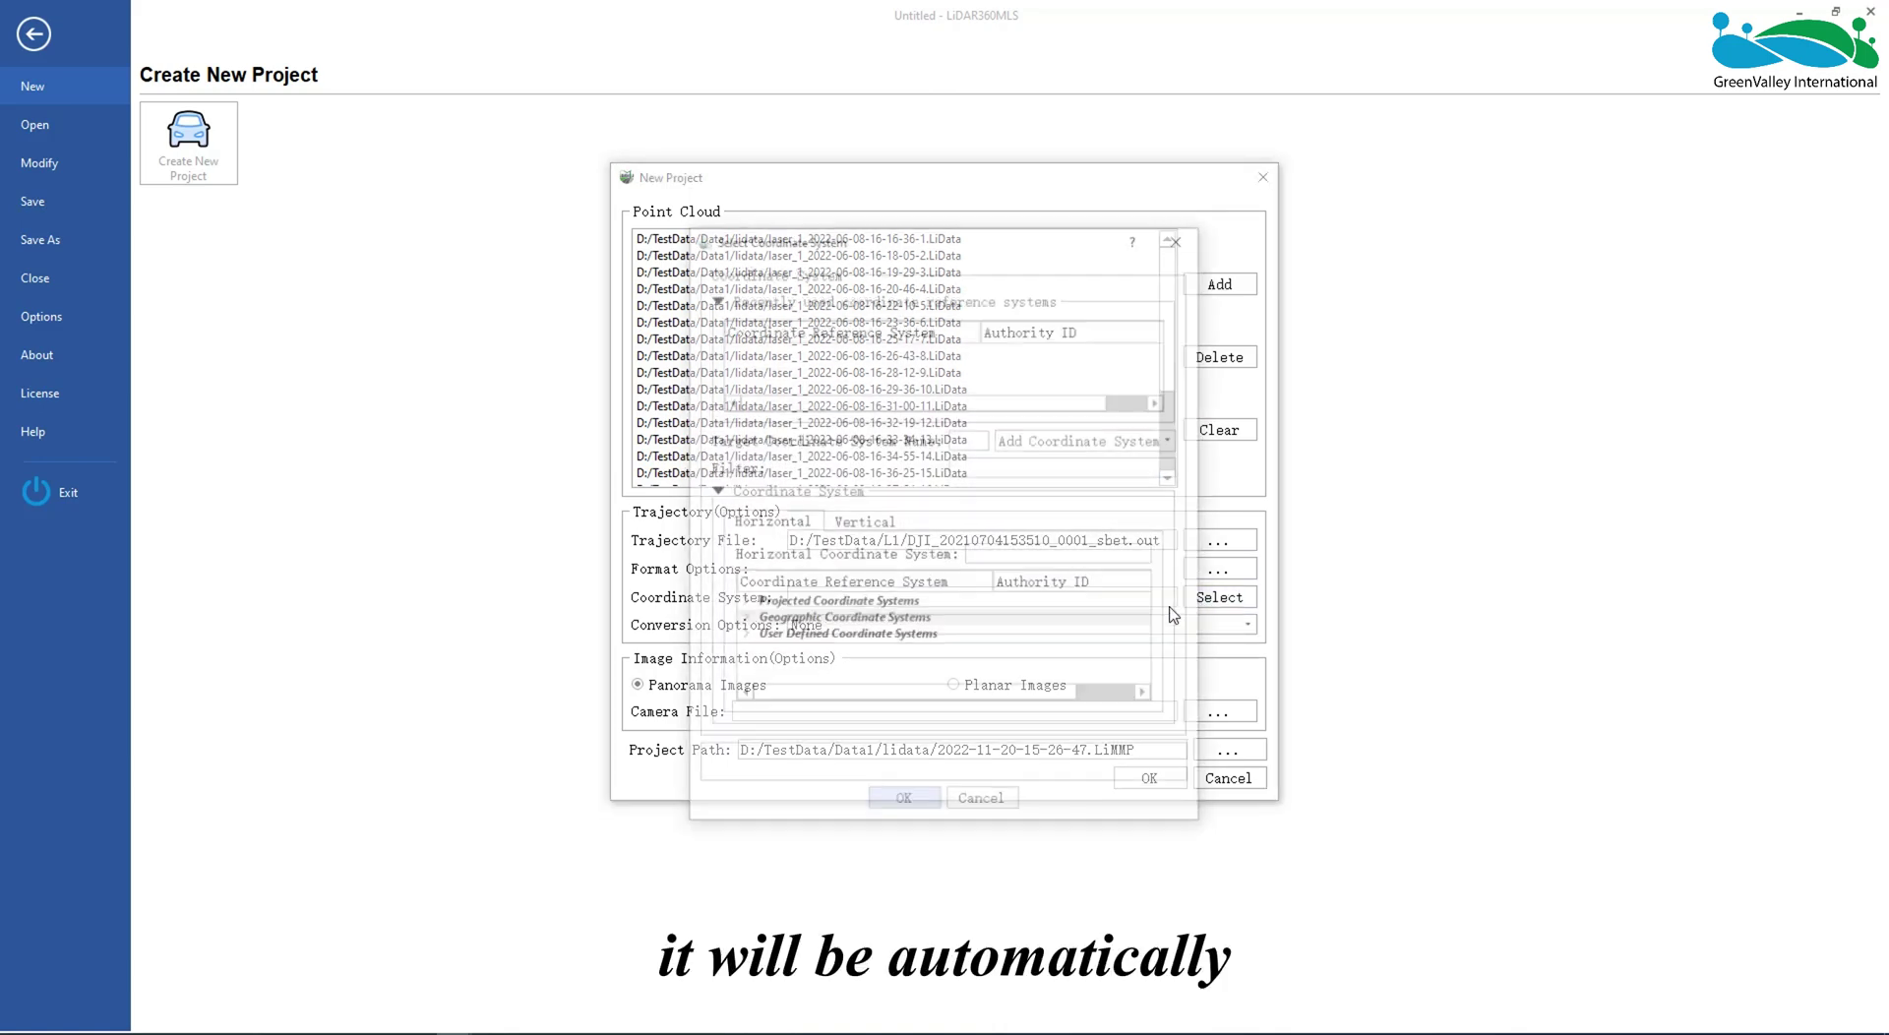
pyautogui.moveTo(938, 248); pyautogui.dragTo(1220, 310)
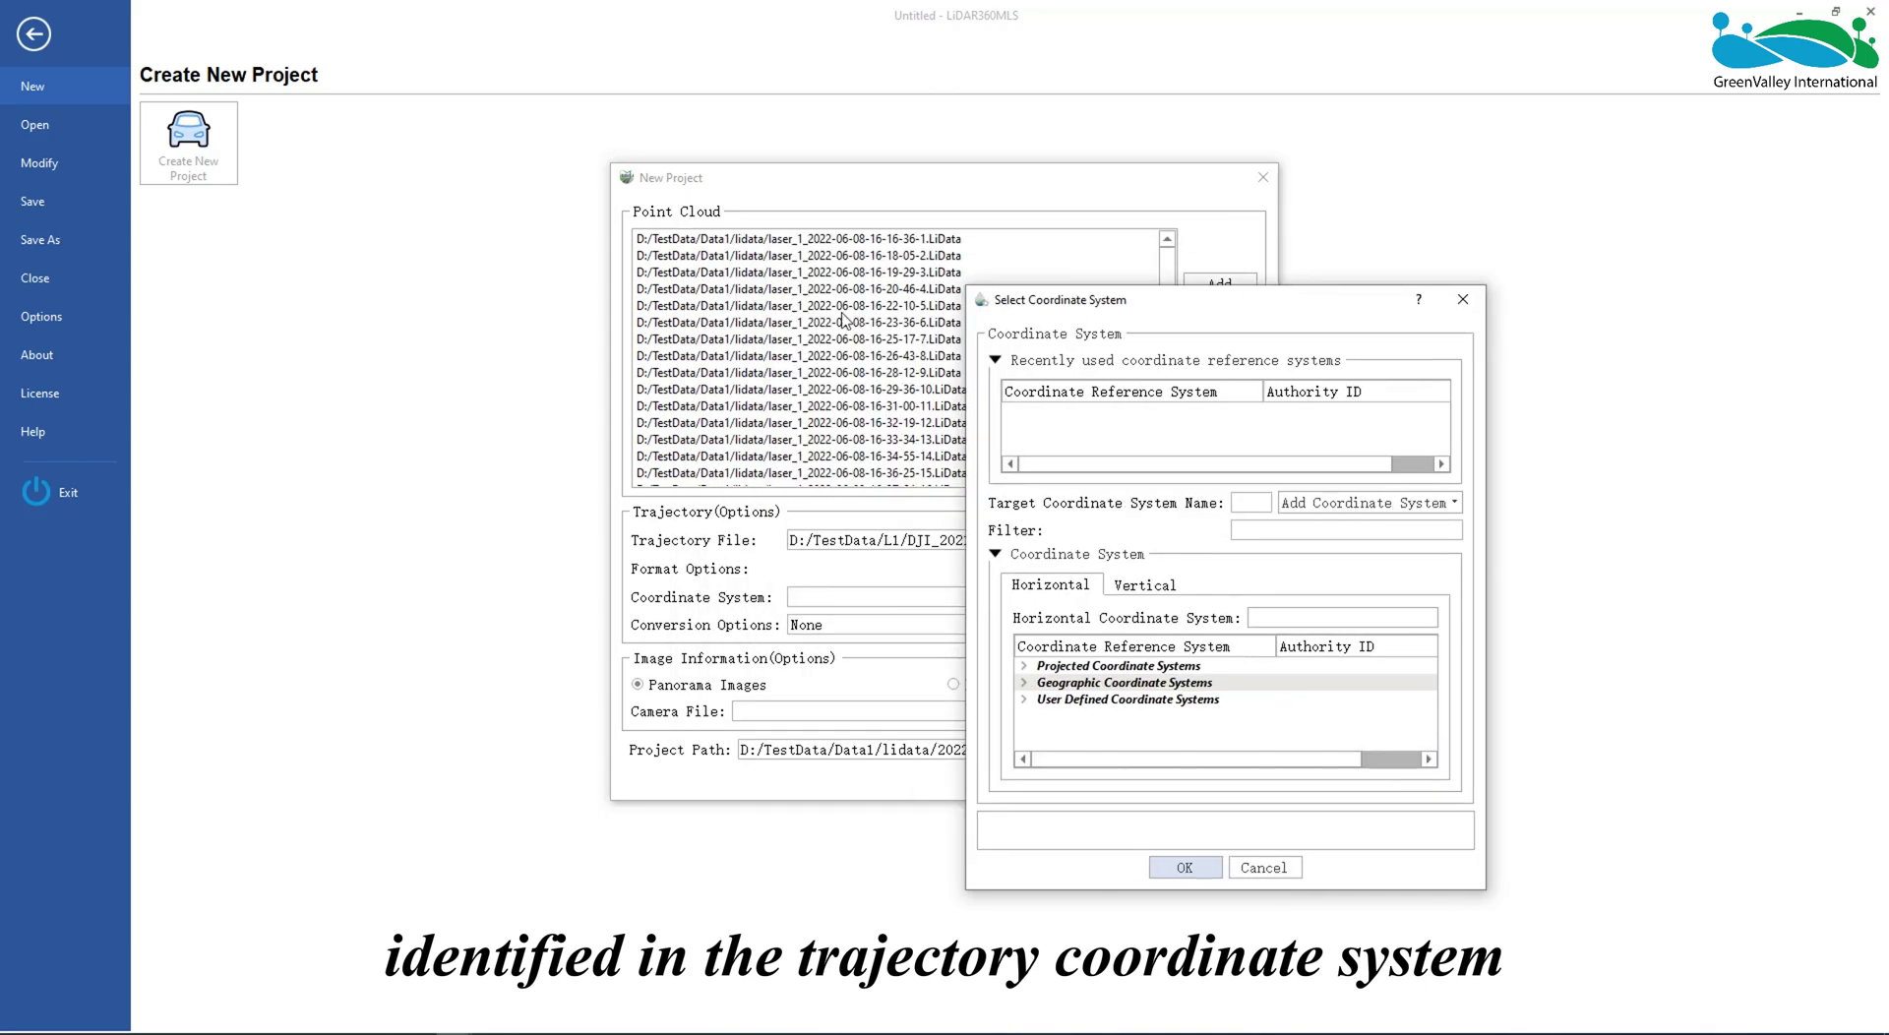
pyautogui.click(1460, 306)
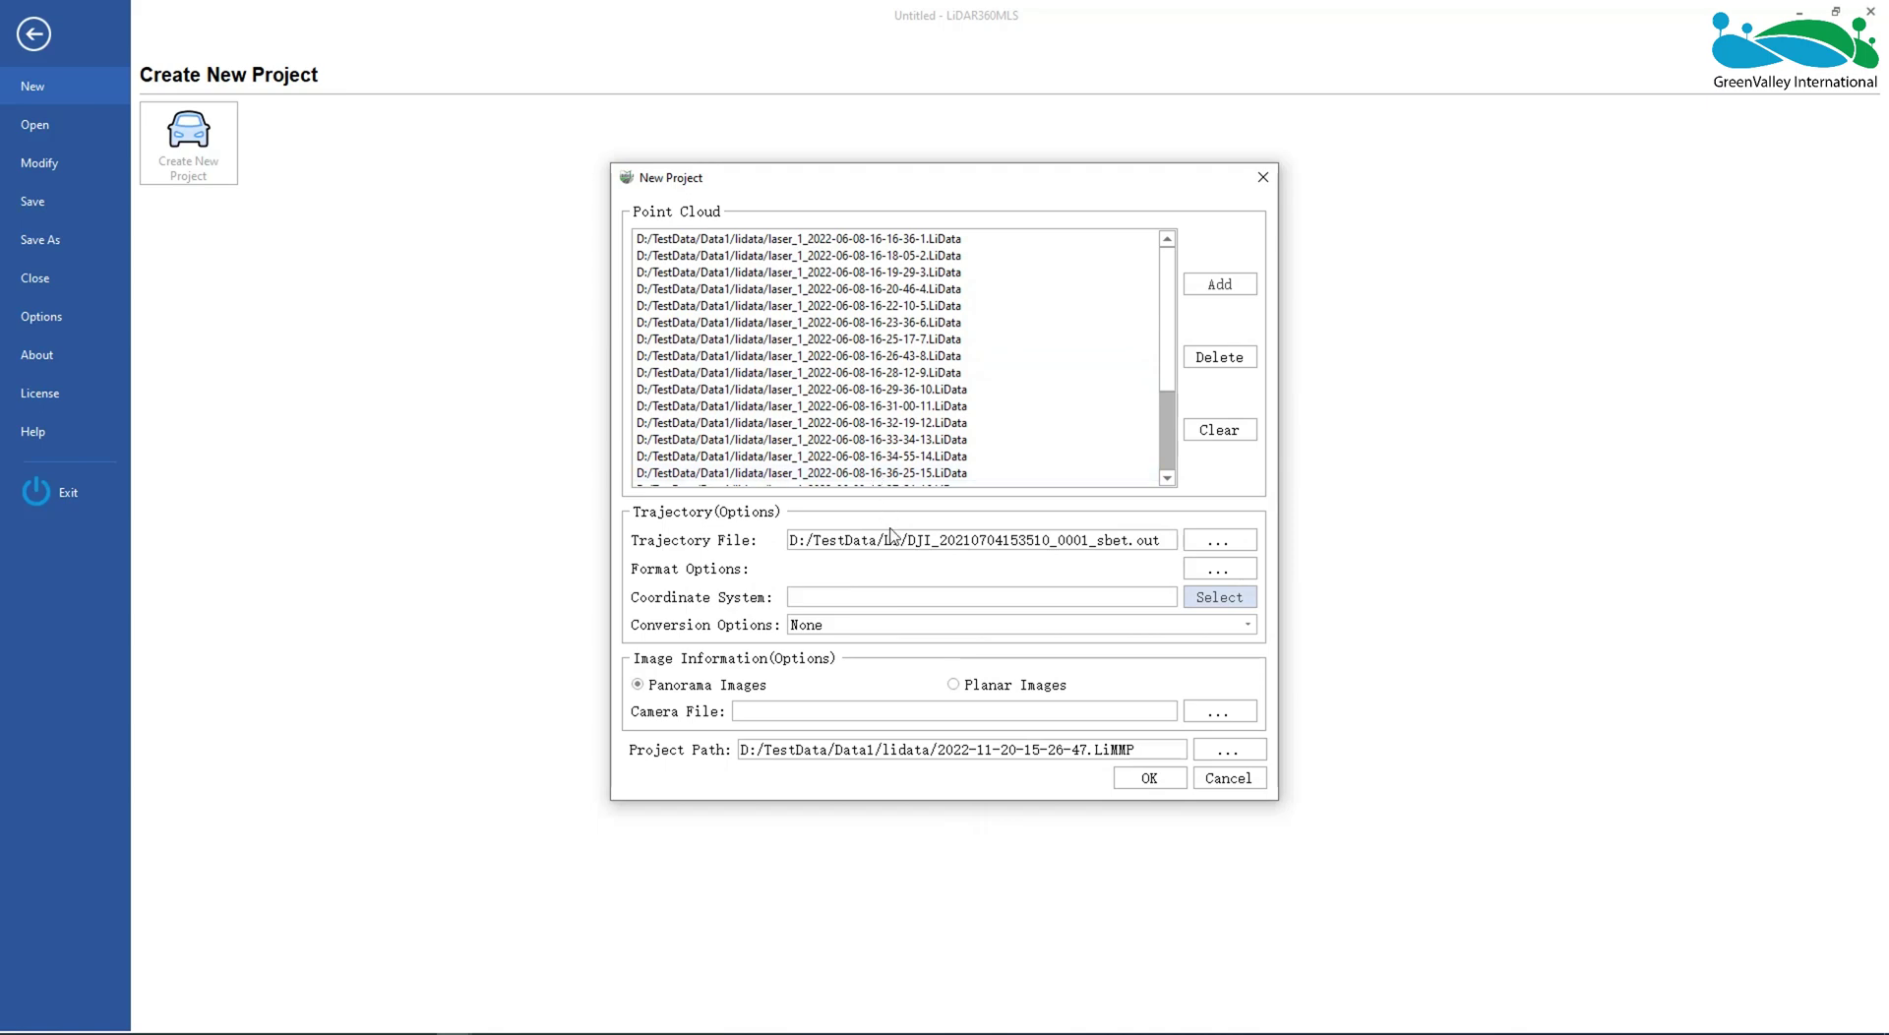
pyautogui.click(1219, 544)
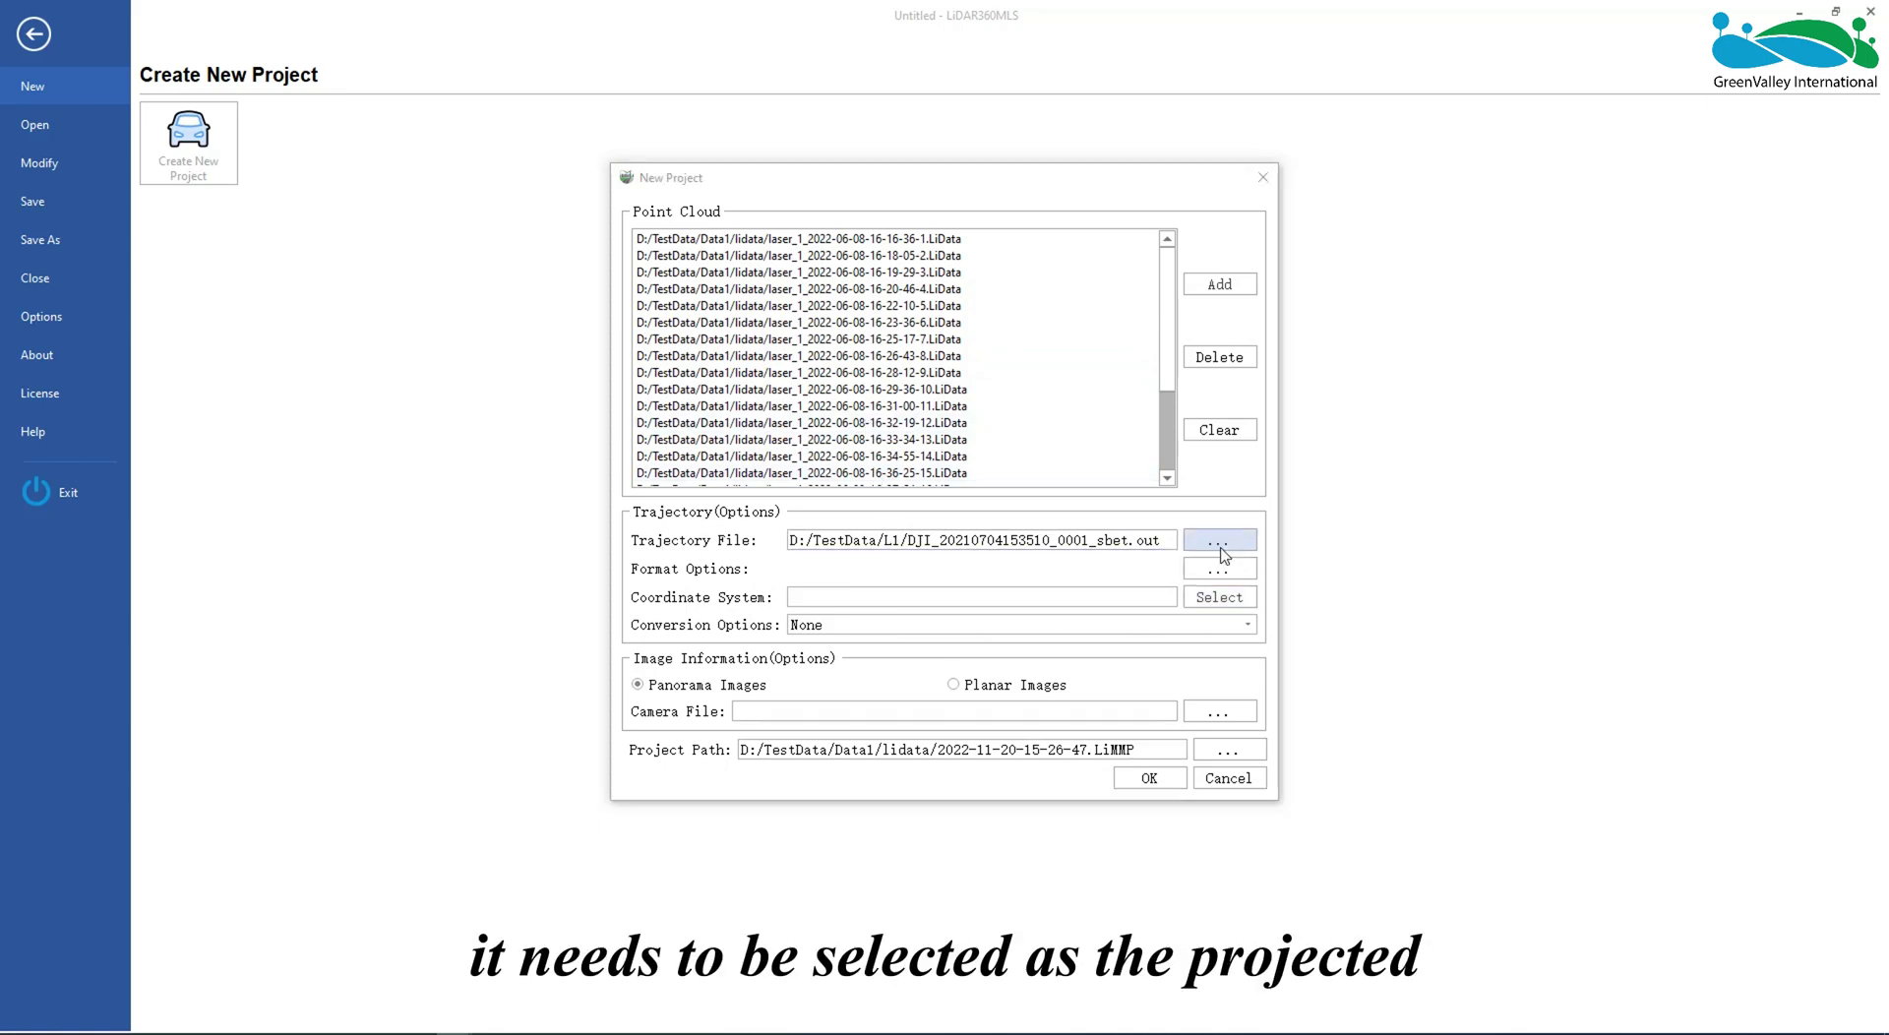